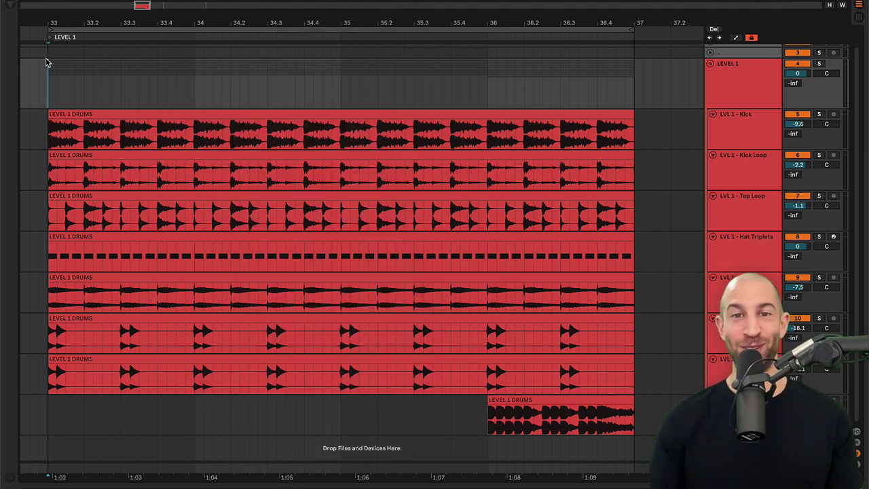
Step: Play the Level 1 drums and solo the Kick, Kick Loop and Top Loop tracks one after another to hear each alone
key(space)
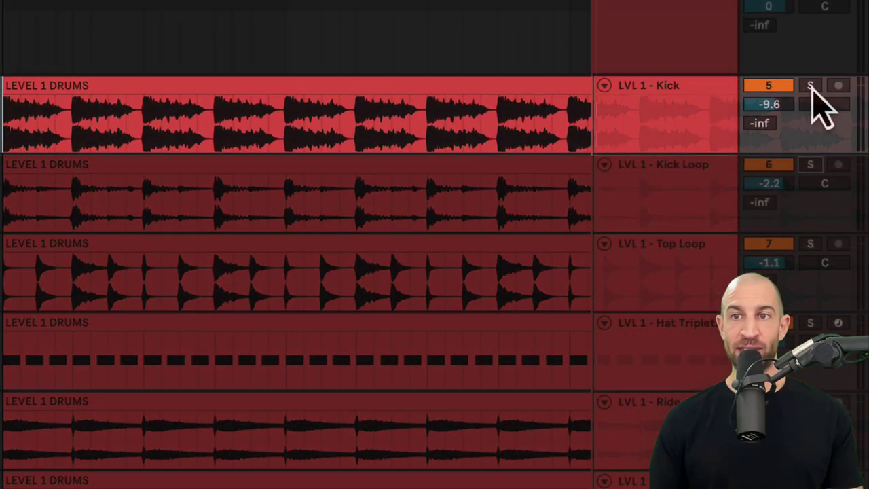
click(811, 85)
key(space)
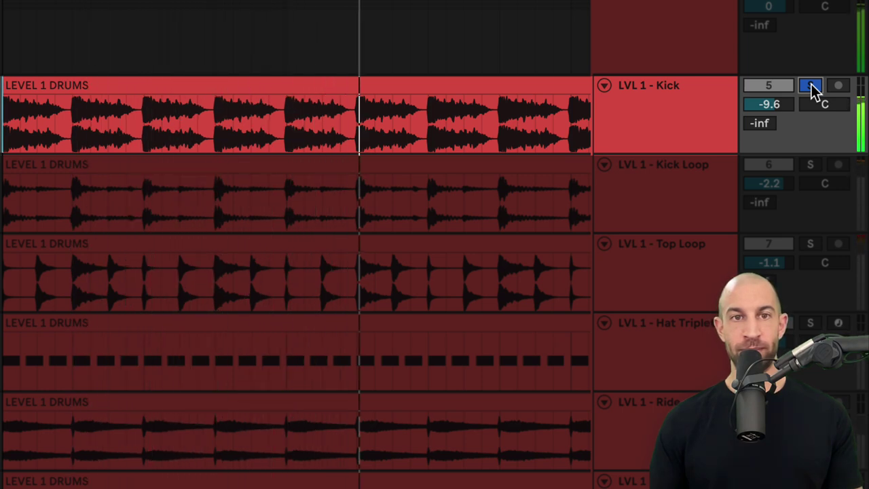
click(810, 167)
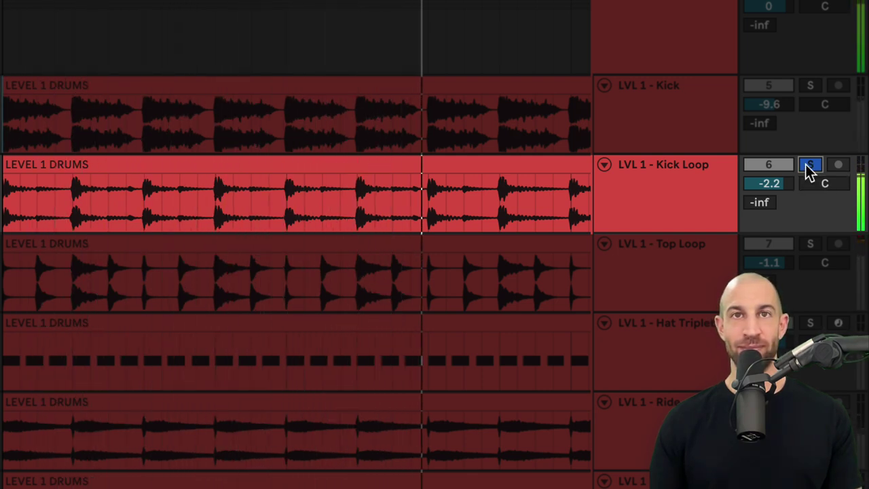
click(812, 246)
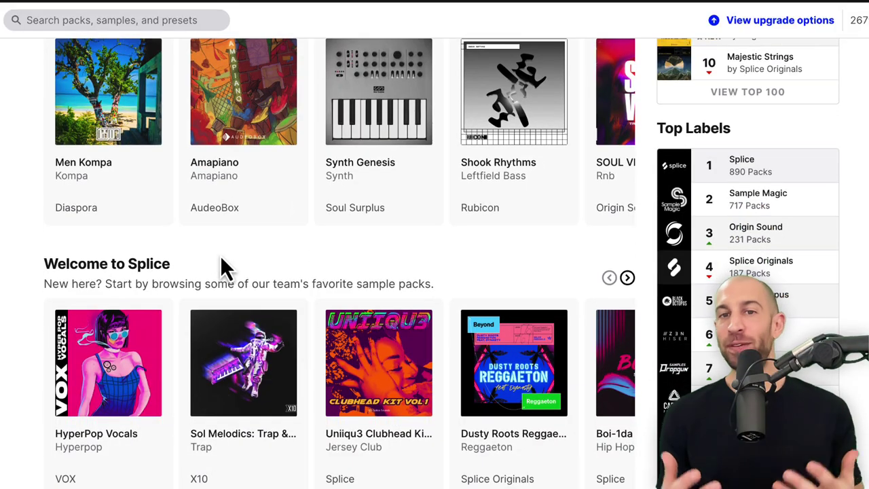
Step: Switch to Splice and preview the zodiac and neutron songstarter samples and the trajectory synth melody
scroll(220, 255, down, 2)
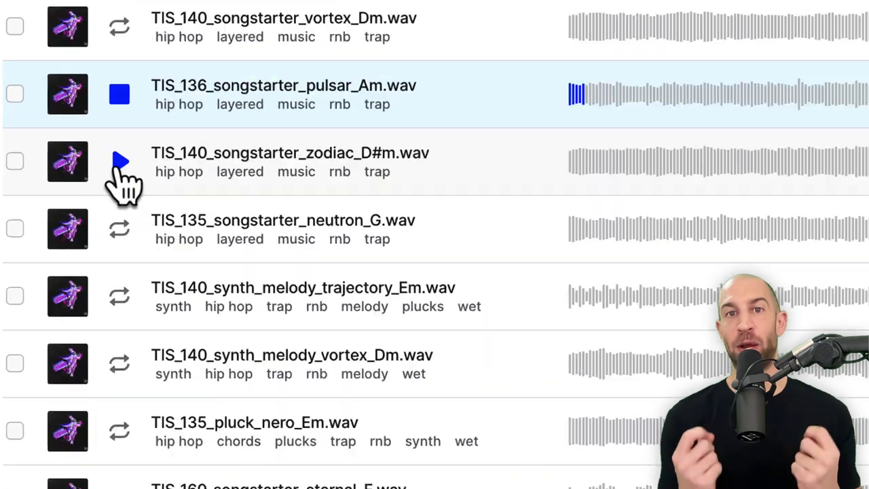
click(78, 181)
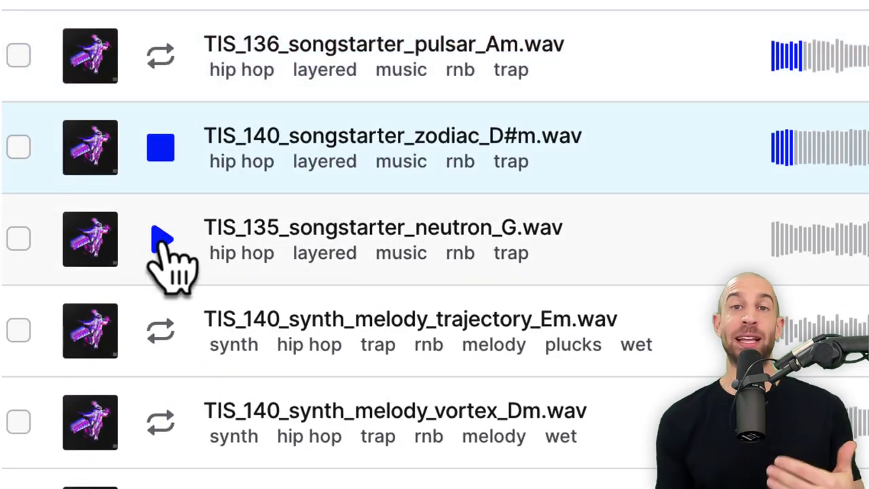
click(162, 239)
click(160, 333)
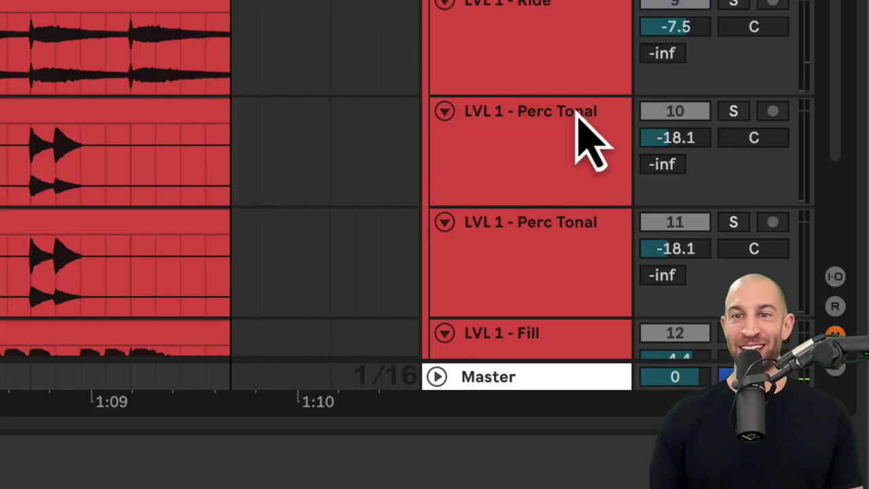
Step: Switch back to Ableton Live and audition the Level 1 Top Loop and both Perc Tonal tracks in solo
click(578, 114)
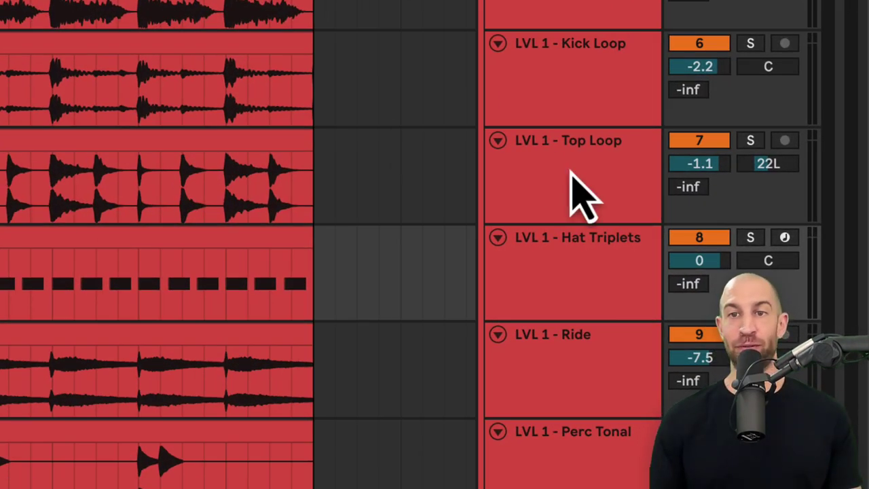
click(749, 140)
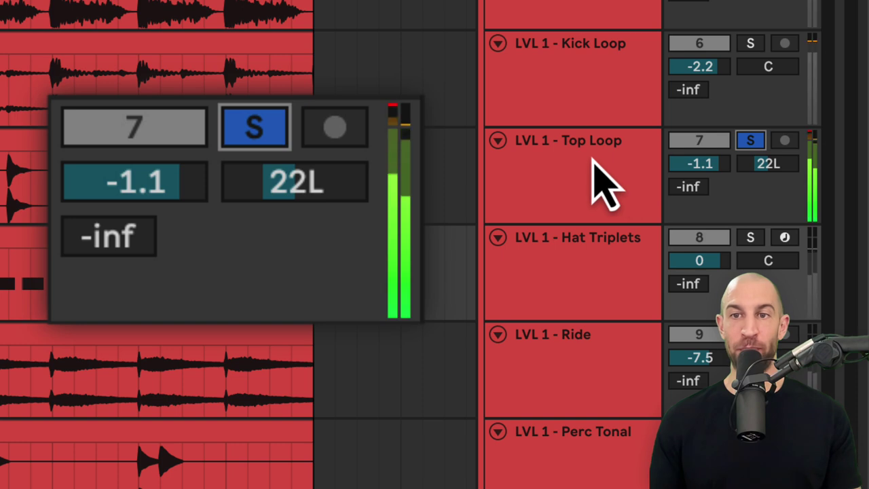
click(750, 141)
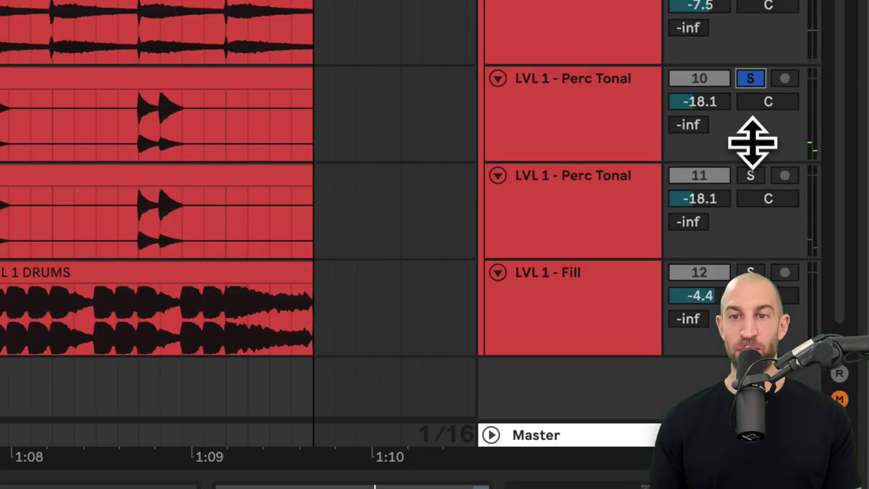
click(750, 175)
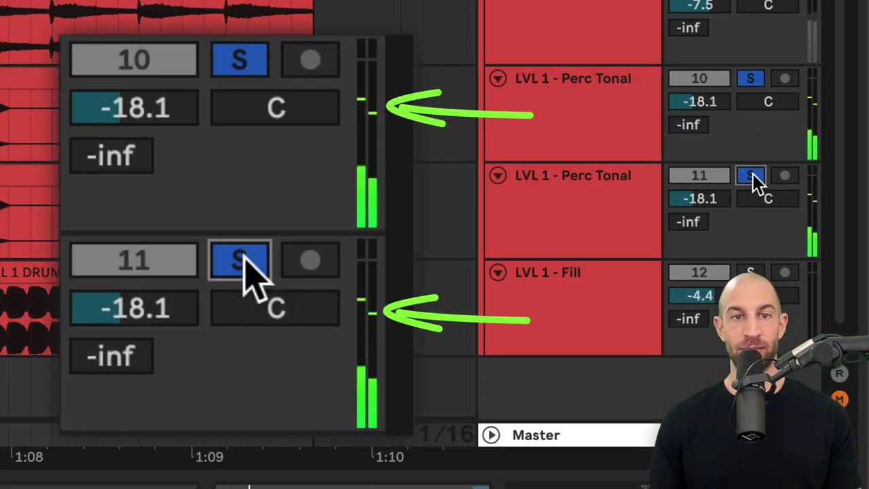
click(751, 175)
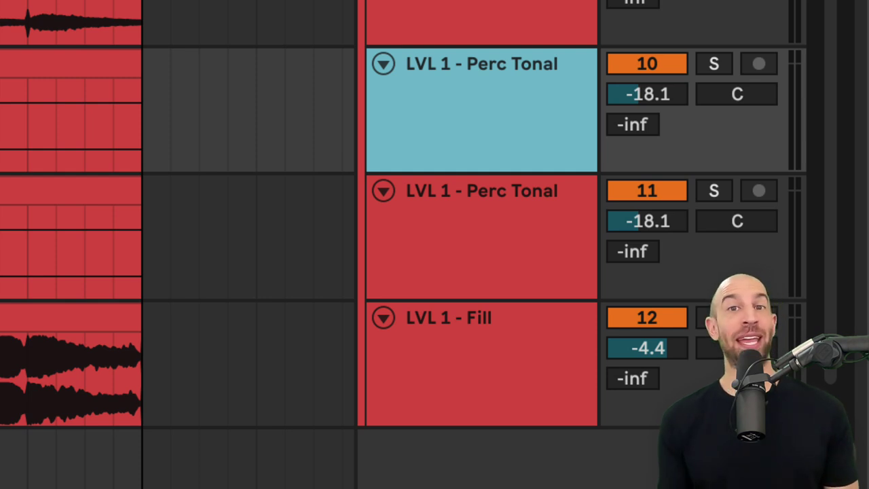
Step: Mute the duplicate Perc Tonal track 11 and raise the volume of Perc Tonal track 10 to -11.4 dB
click(714, 63)
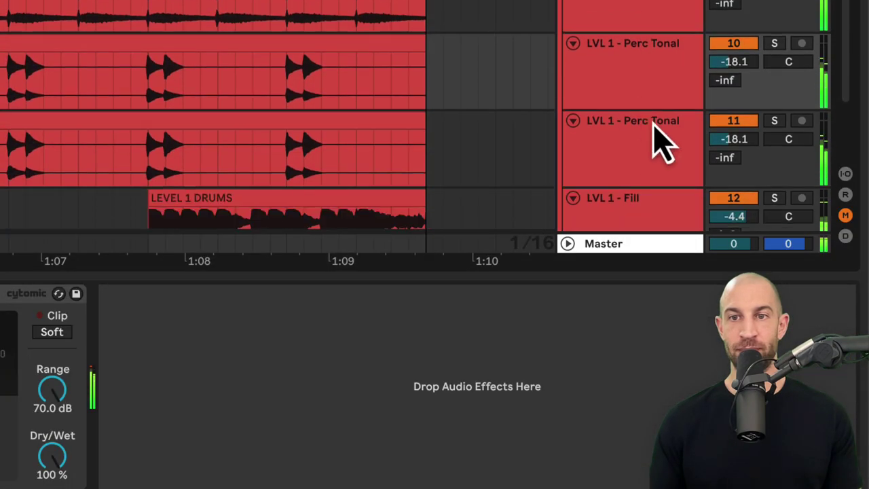
click(649, 155)
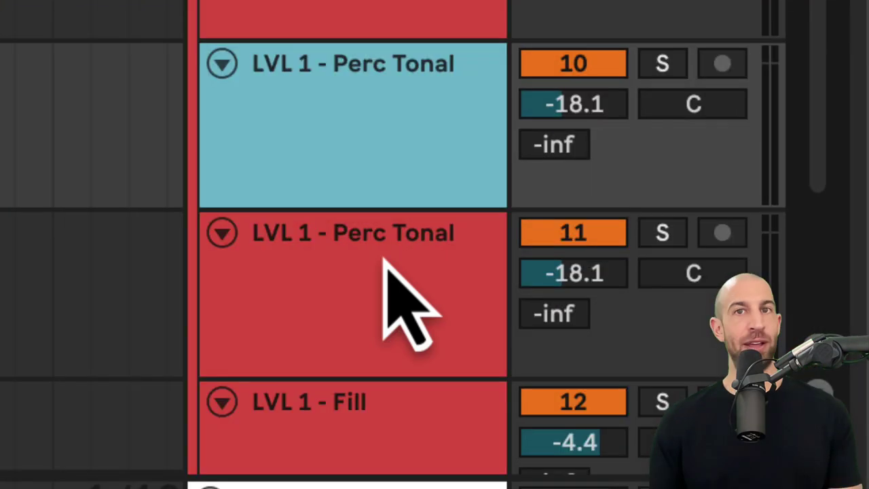
click(549, 237)
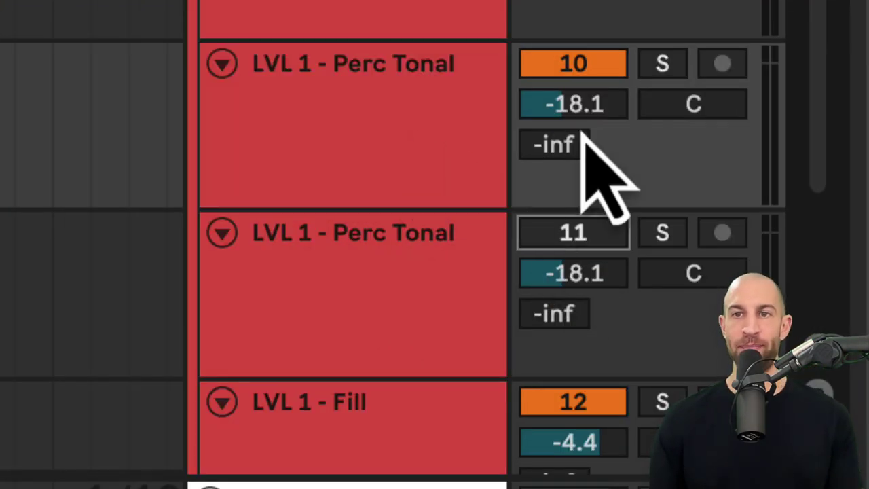
drag(583, 105, 583, 60)
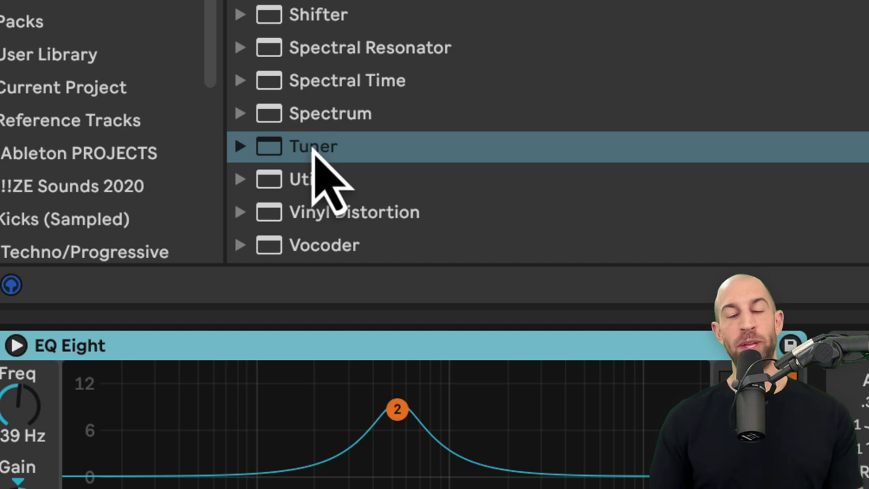
Step: Insert a Tuner before EQ Eight on the Perc Tonal track and transpose the track's audio clip down
drag(314, 151, 115, 353)
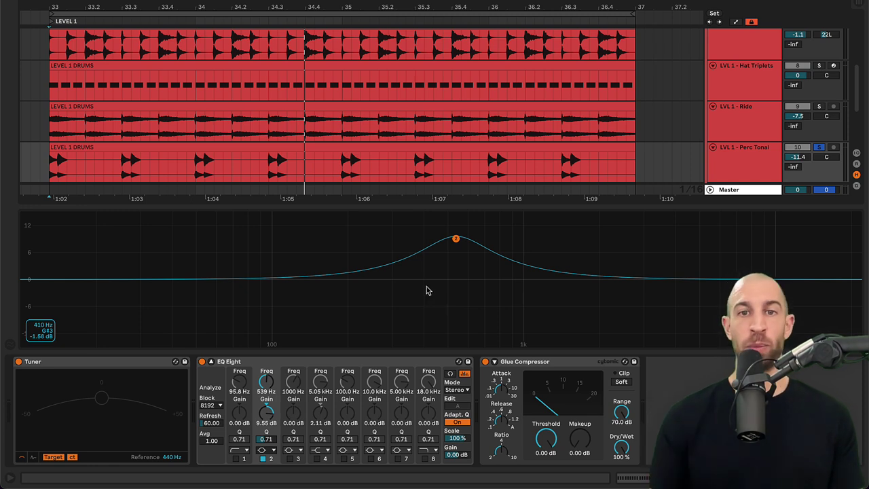
key(space)
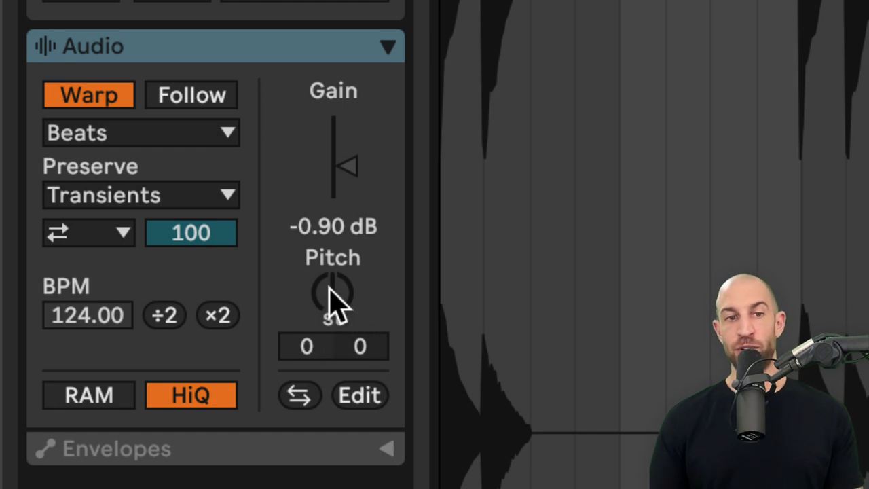
drag(333, 299, 345, 340)
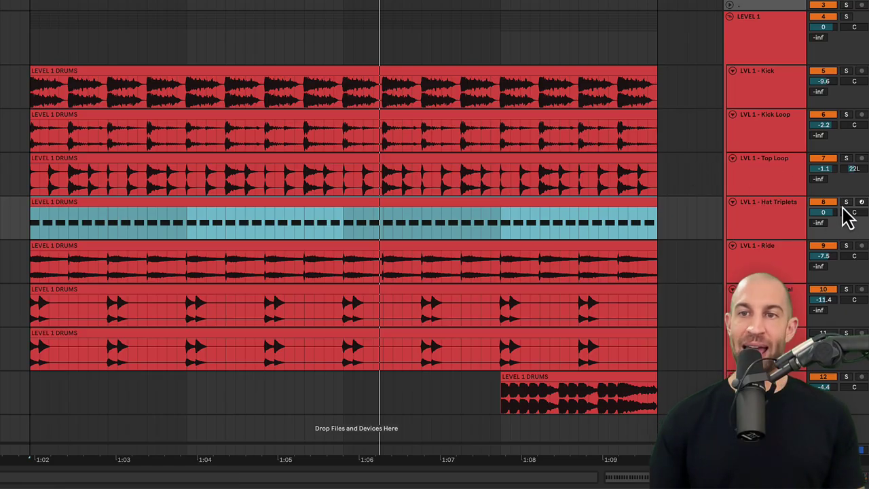
Step: Set the Level 1 Hat Triplets track's volume to 3.0 dB, checking it both soloed and in the full mix
click(846, 202)
key(space)
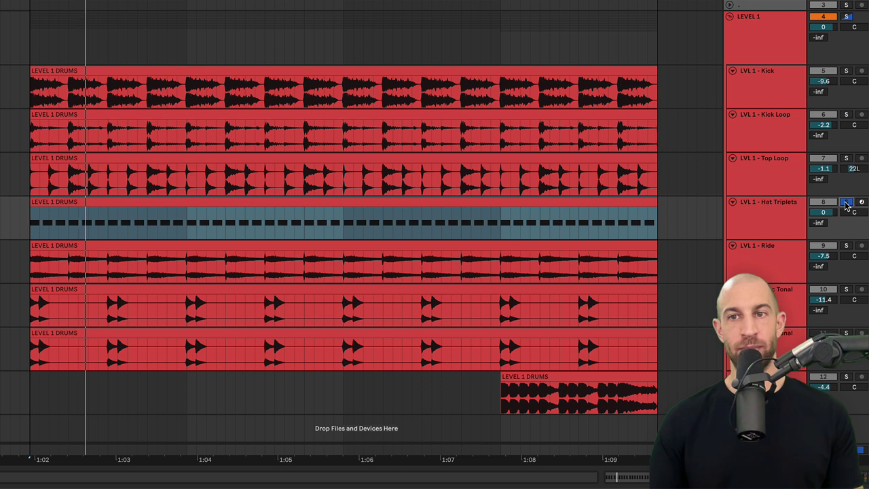
click(847, 203)
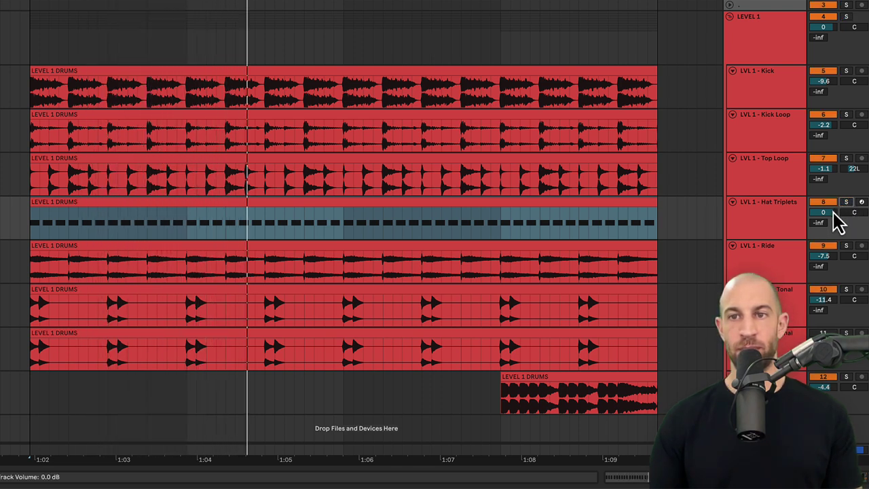
mouse_move(827, 213)
mouse_down()
mouse_move(827, 181)
mouse_move(826, 215)
mouse_up()
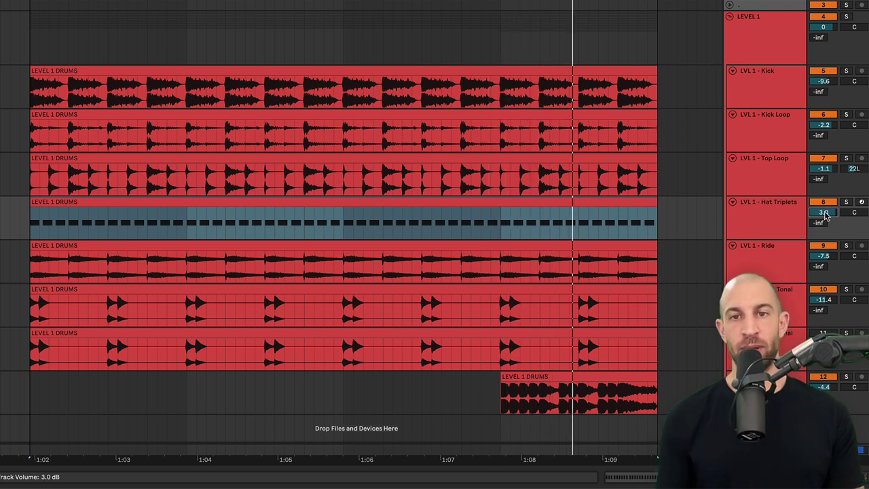
click(847, 203)
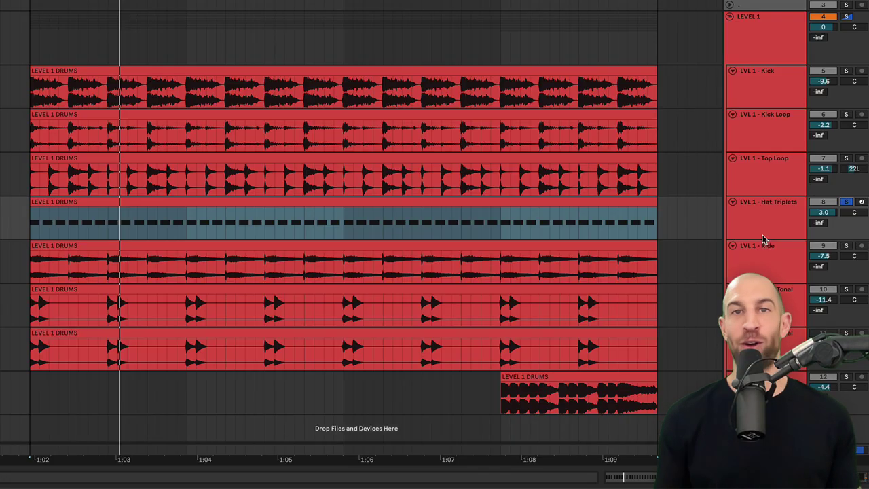
click(847, 204)
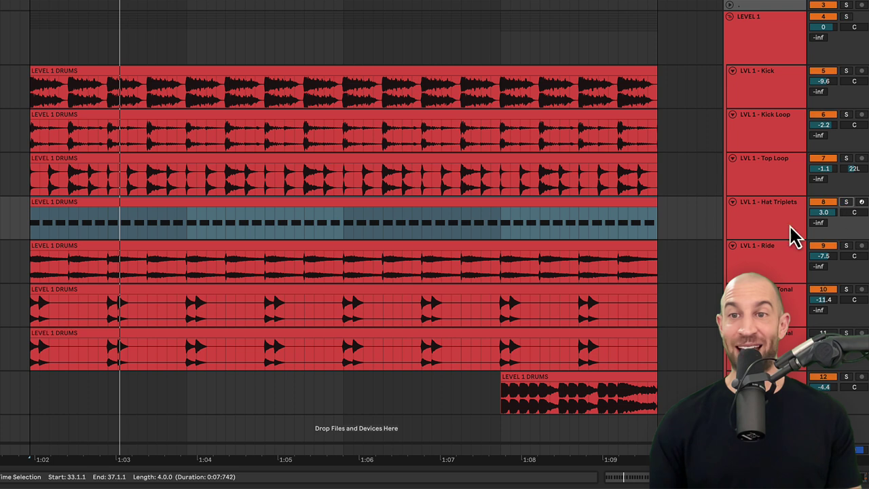
click(395, 350)
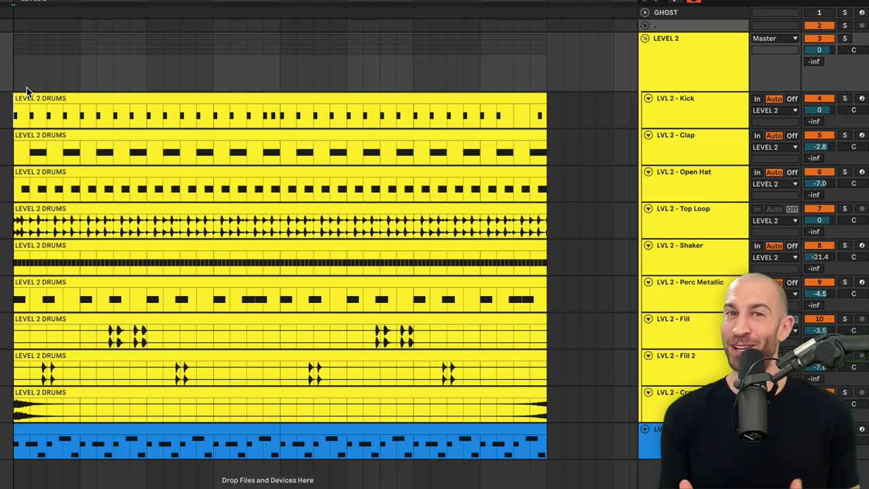
Step: Play the Level 2 drum arrangement to hear the full groove
key(space)
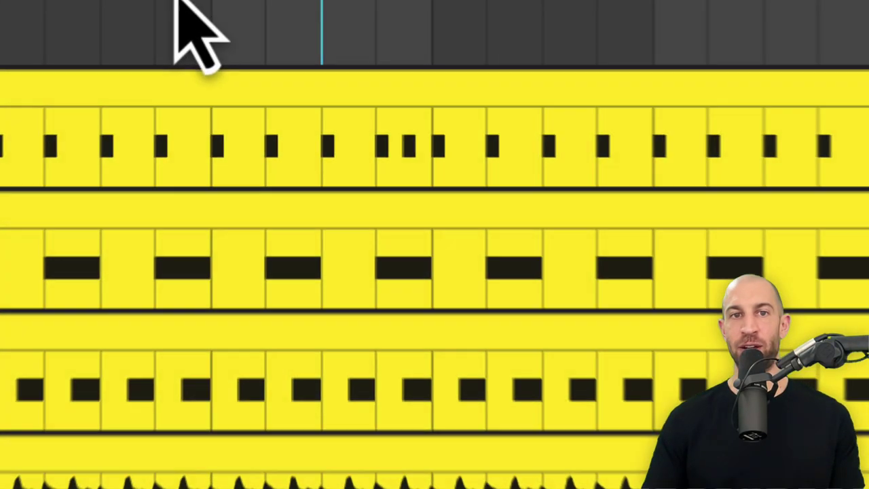
click(265, 19)
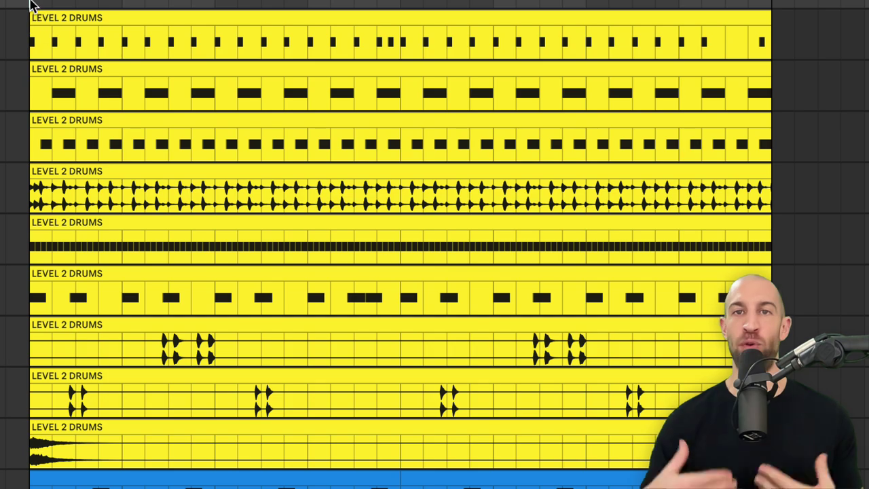
key(space)
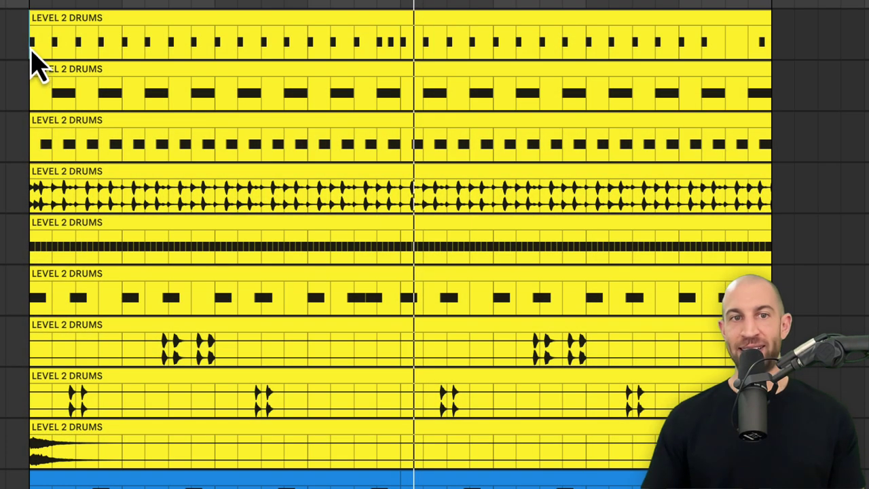
Step: Highlight the first four bars of the Level 2 drums one at a time, across the Kick through Fill 2 tracks
drag(30, 53, 114, 391)
drag(129, 51, 216, 394)
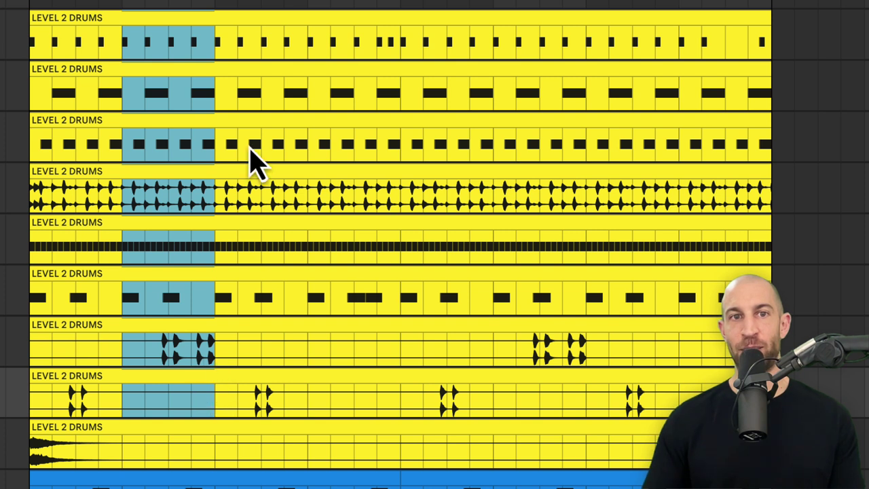
drag(224, 64, 309, 404)
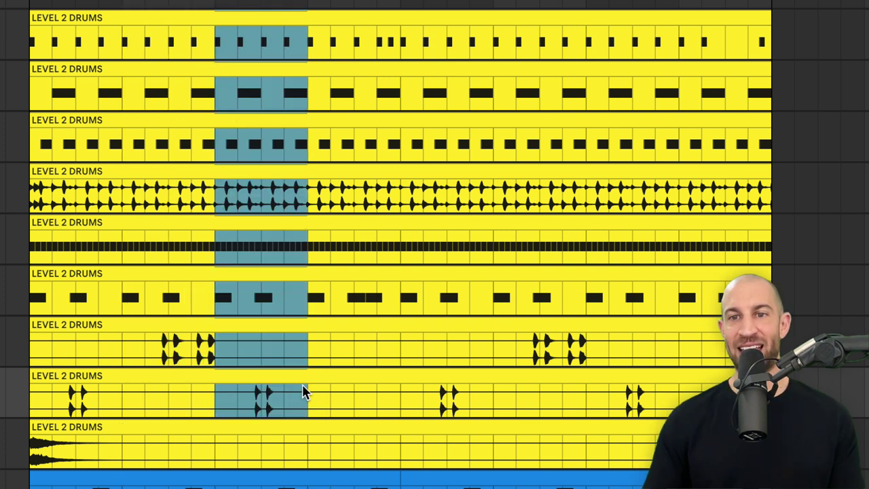
drag(311, 41, 401, 369)
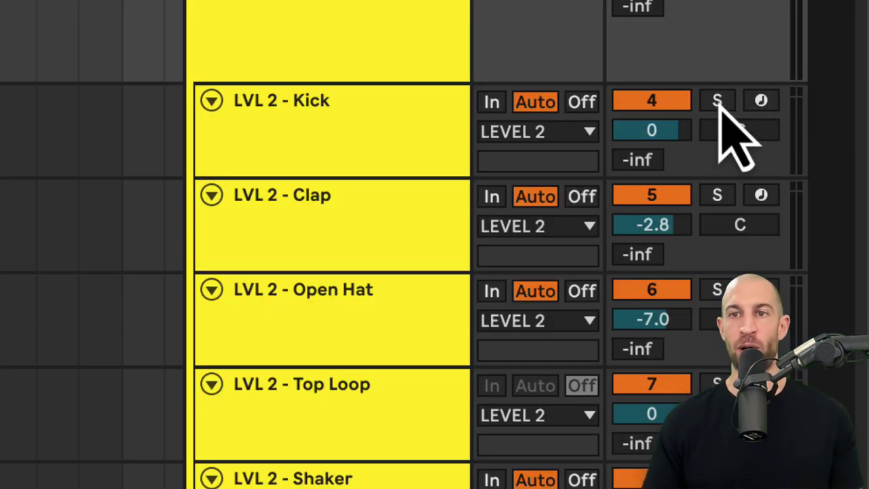
Step: Solo the Level 2 Kick, Clap, Open Hat and Top Loop tracks in turn to hear each part alone
click(717, 102)
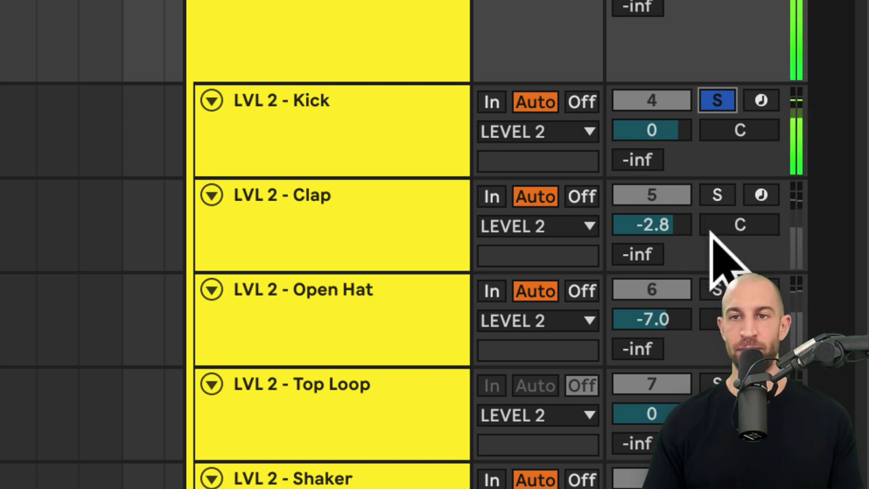
click(718, 196)
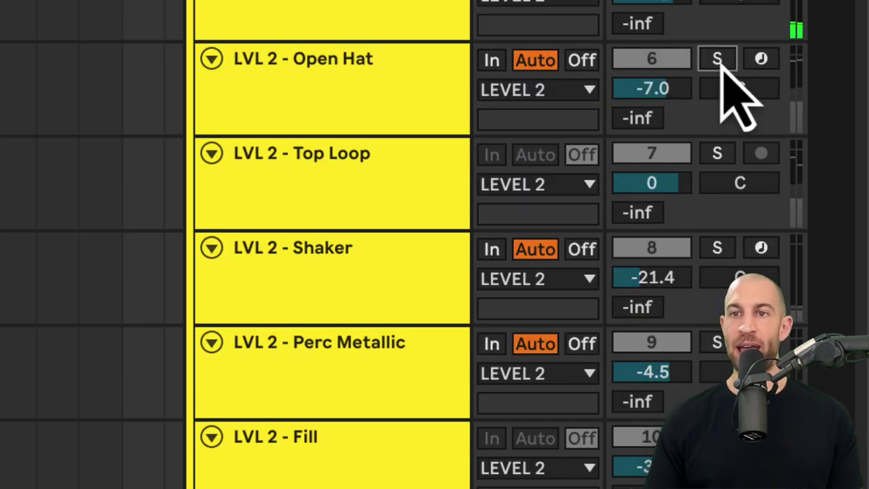
click(720, 294)
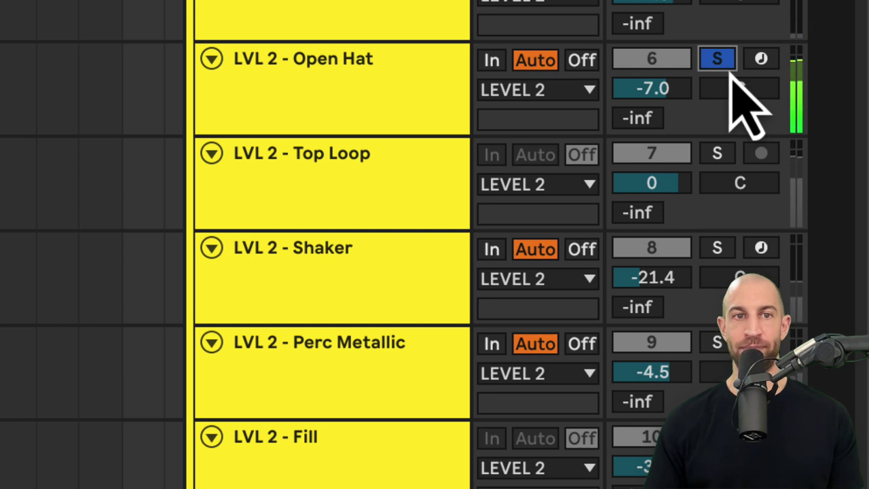
click(720, 154)
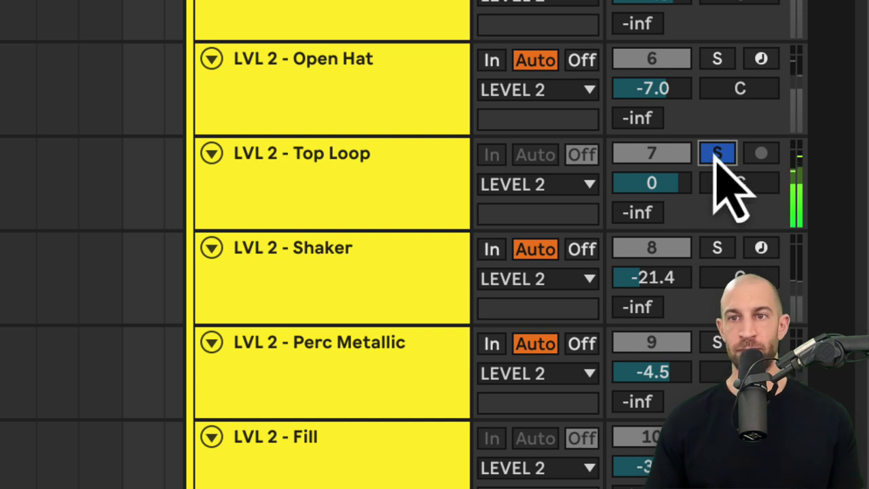
Step: Audition the Level 2 Open Hat together with the Top Loop, and the Shaker and Perc Metallic tracks each on their own
super+click(720, 61)
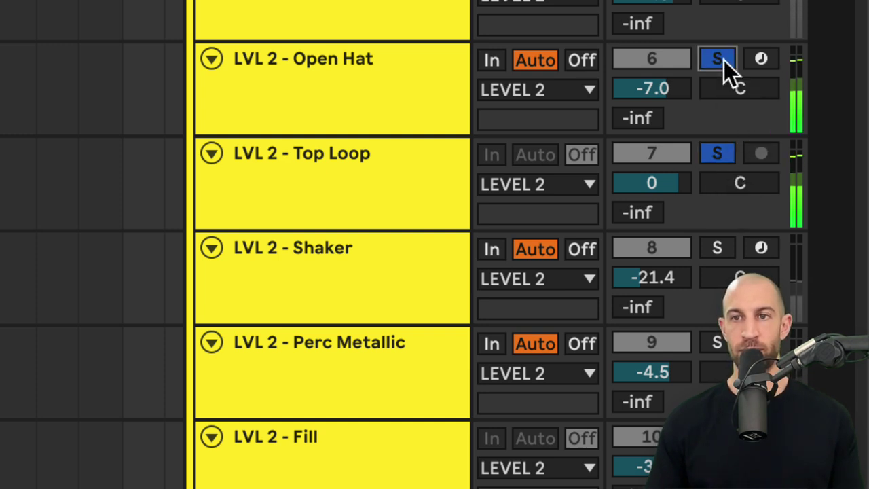
click(721, 60)
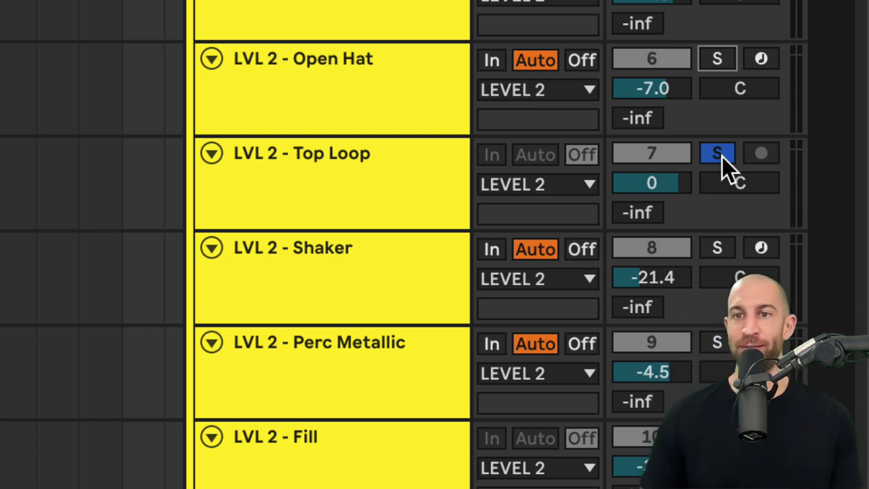
scroll(722, 157, down, 2)
click(724, 135)
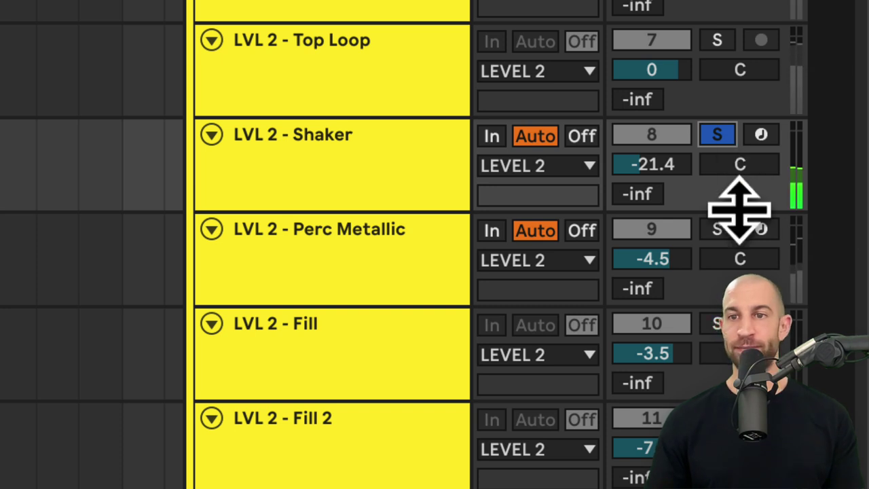
scroll(724, 231, down, 2)
click(722, 129)
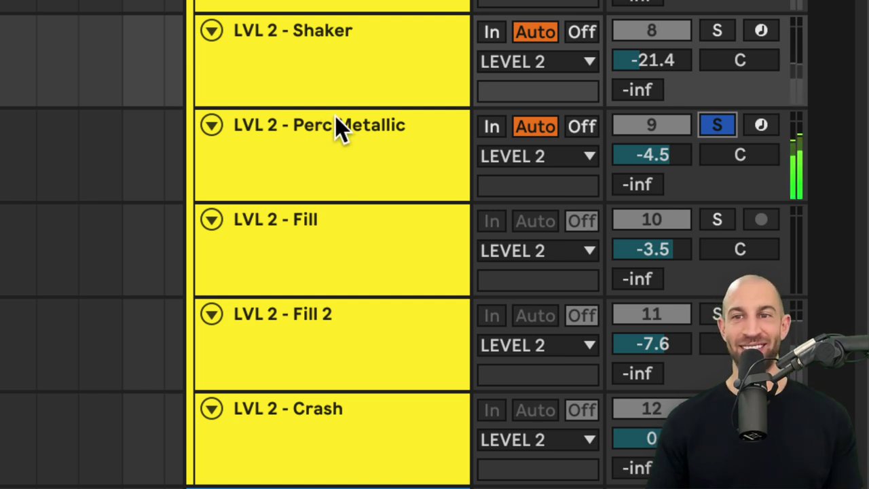
click(717, 125)
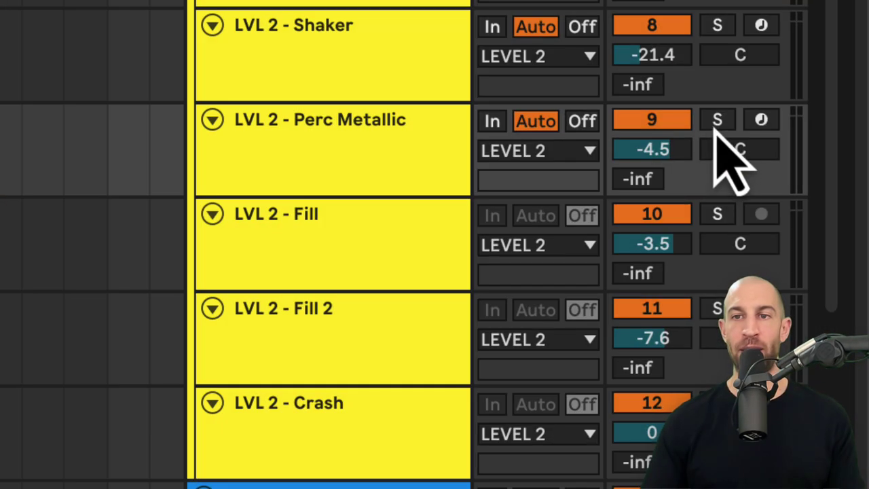
Step: Play the Level 2 Perc Metallic track and bypass and re-enable its Delay to compare the part with and without the effect
click(849, 185)
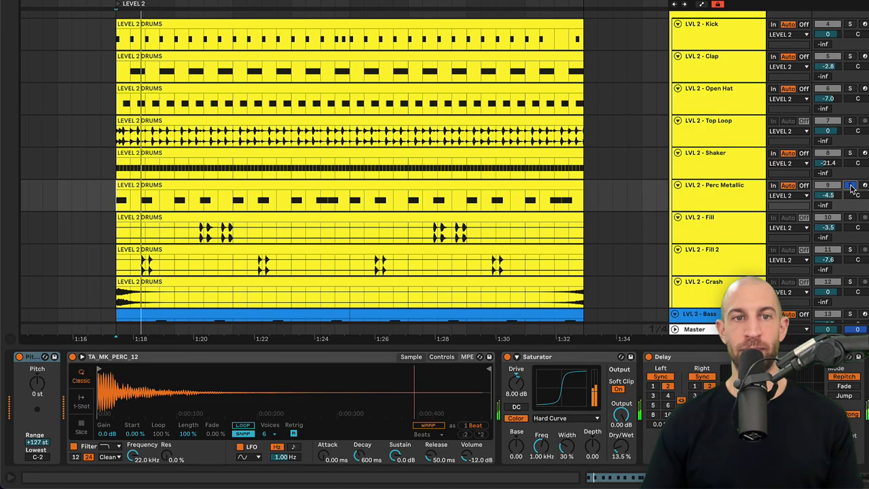
click(719, 119)
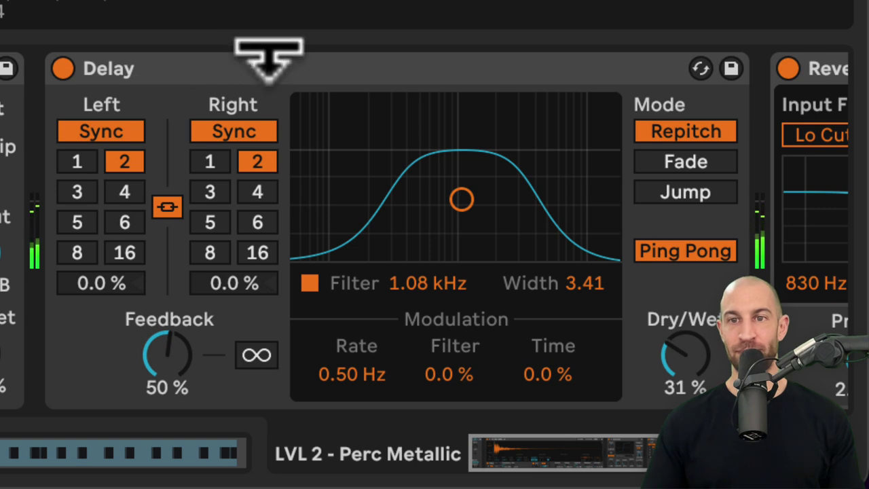
click(64, 69)
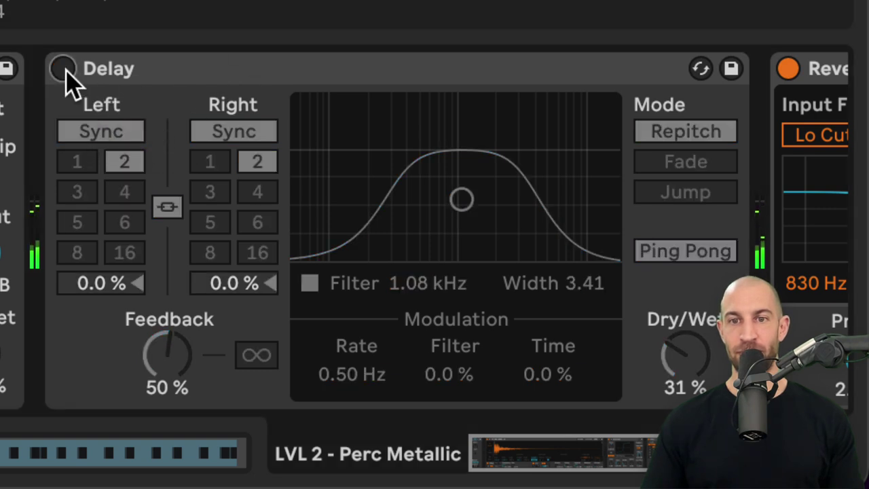
click(64, 70)
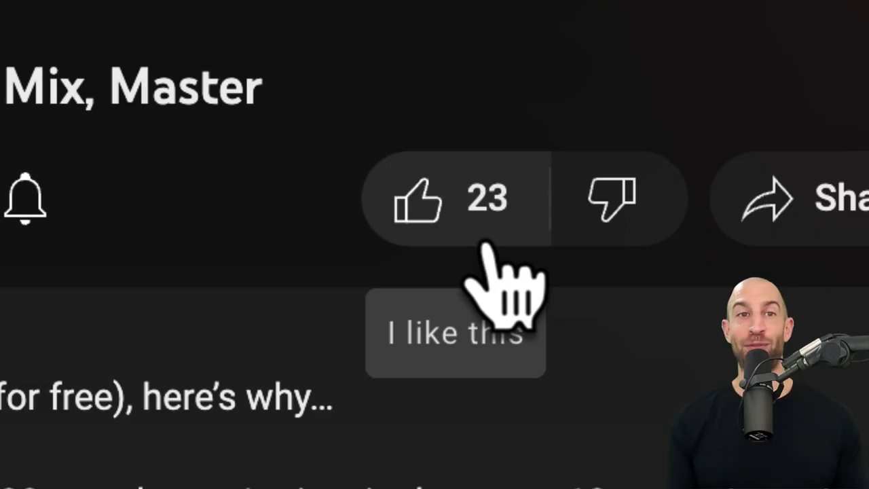
click(484, 239)
click(372, 242)
click(518, 205)
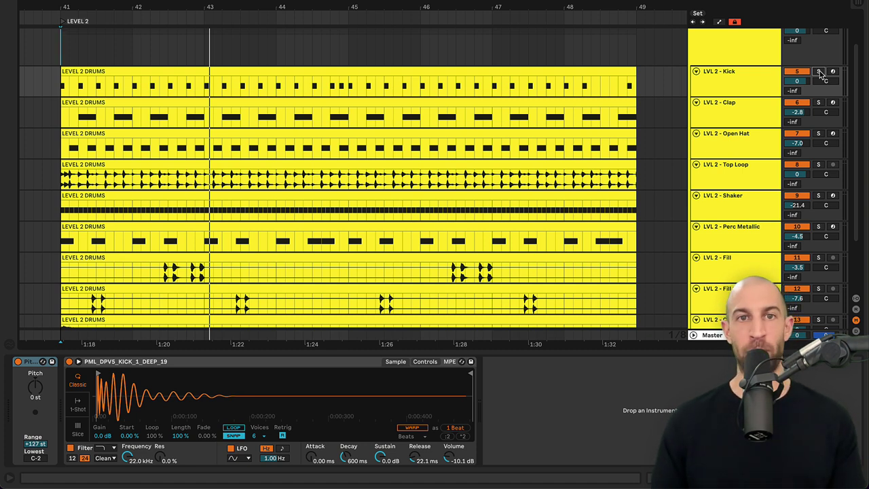
Step: Reset Metric AB's peak and RMS readings, and switch between reference and mix during playback to compare their spectra in SPAN Plus
key(space)
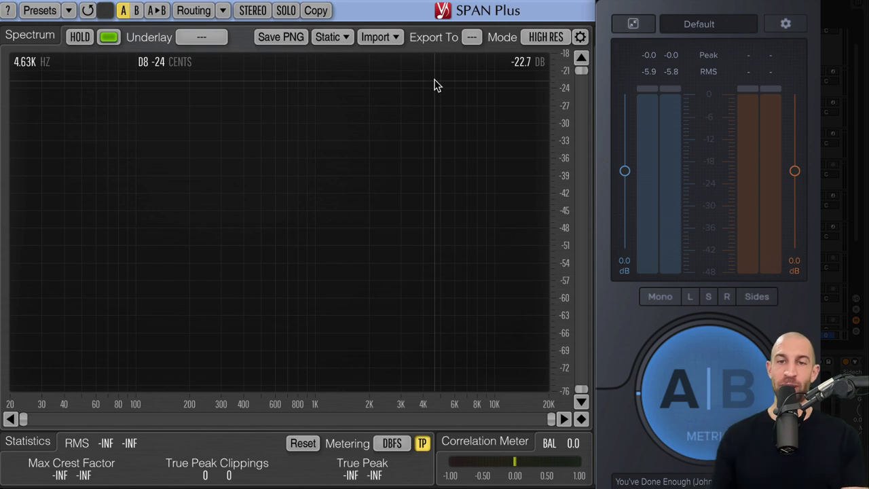
click(695, 367)
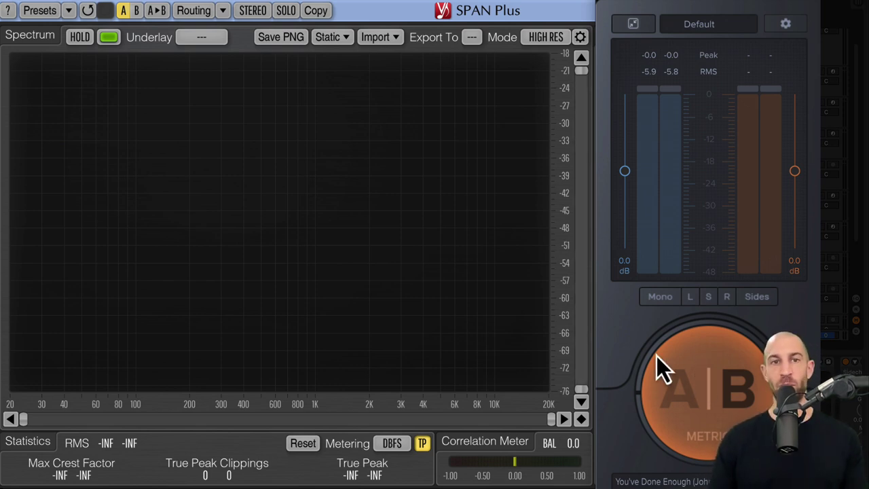
click(691, 60)
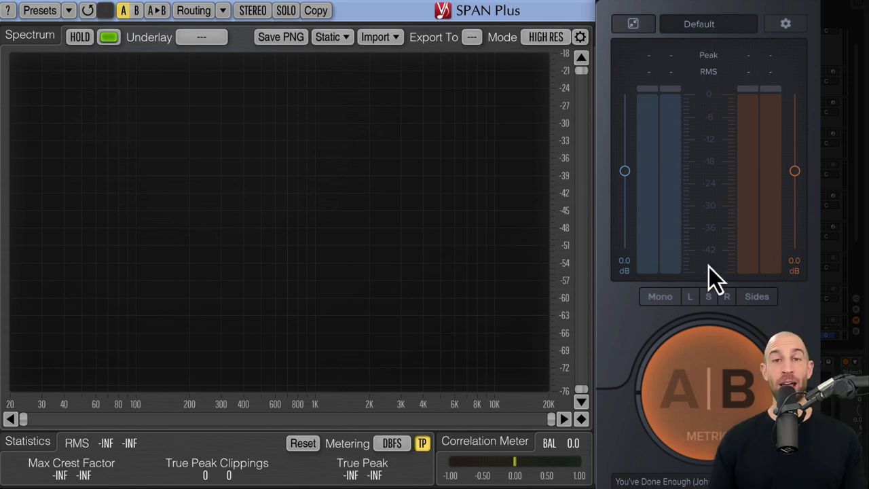
key(space)
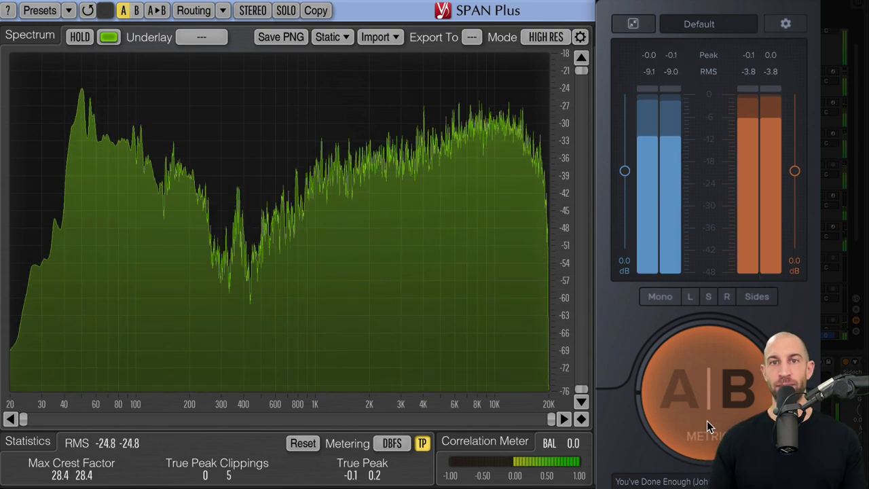
click(707, 425)
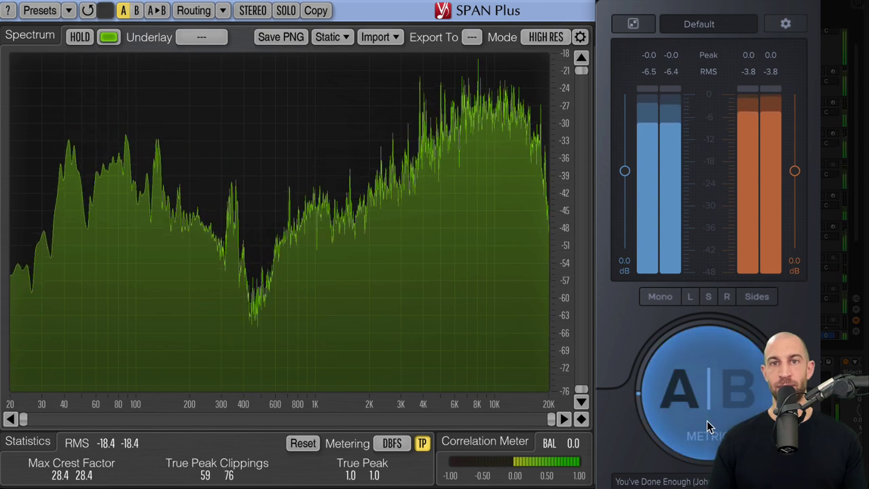
click(707, 425)
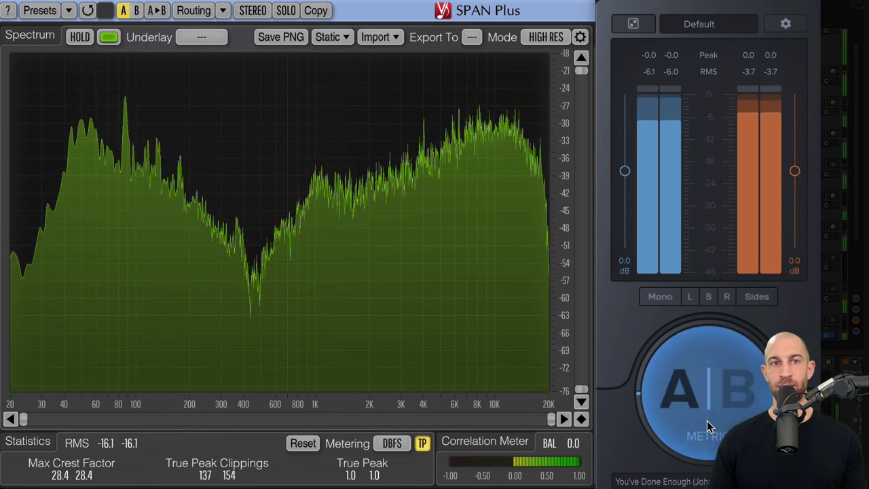
key(space)
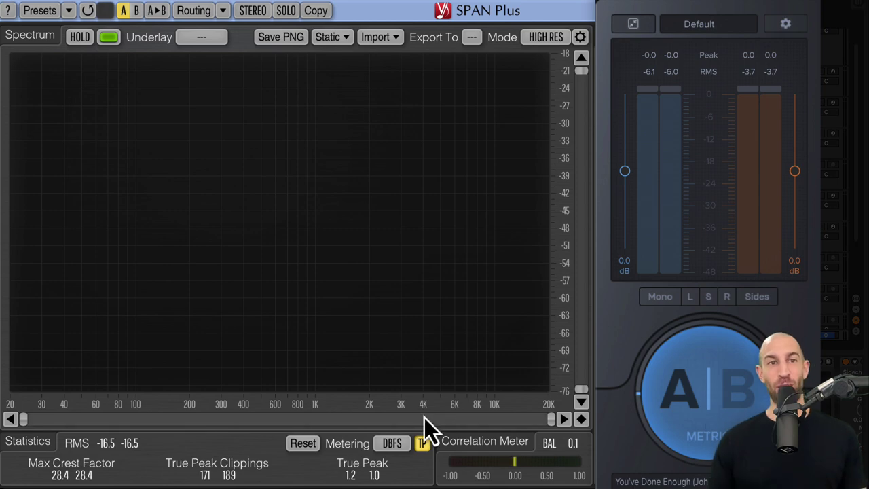
Step: Freeze the mix's spectrum in SPAN Plus for inspection, release it, and freeze the reference track's spectrum for comparison
key(space)
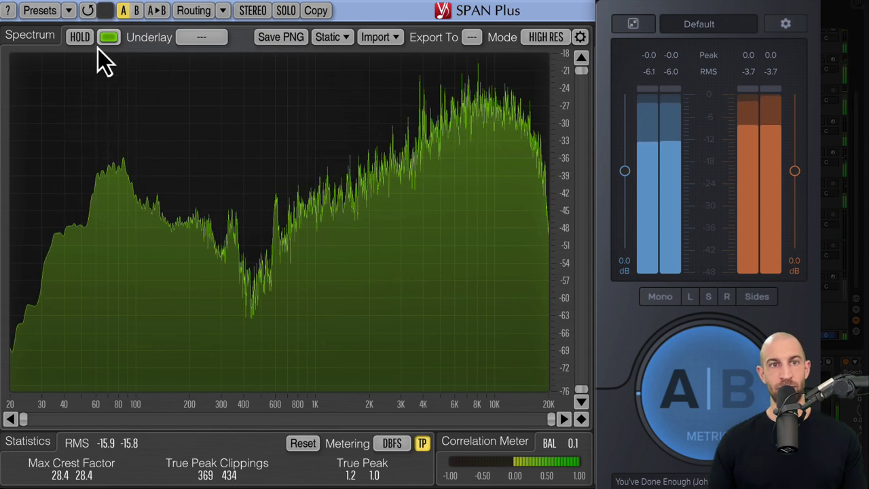
click(79, 37)
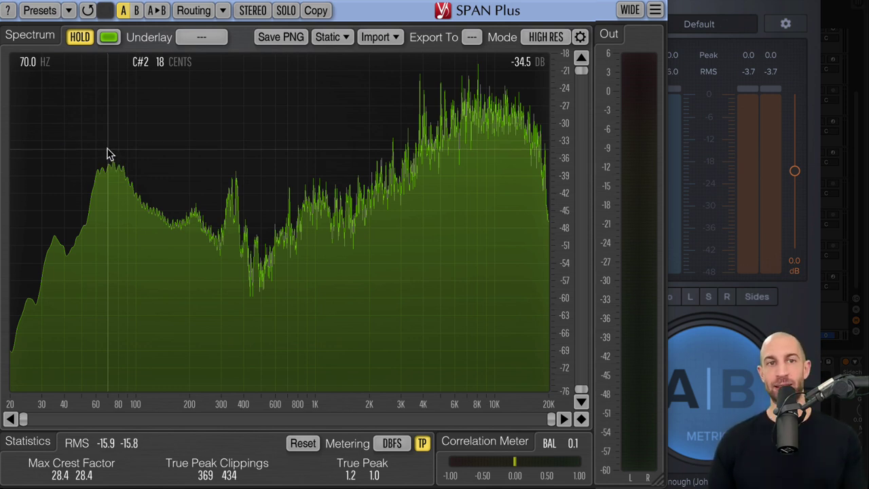
key(space)
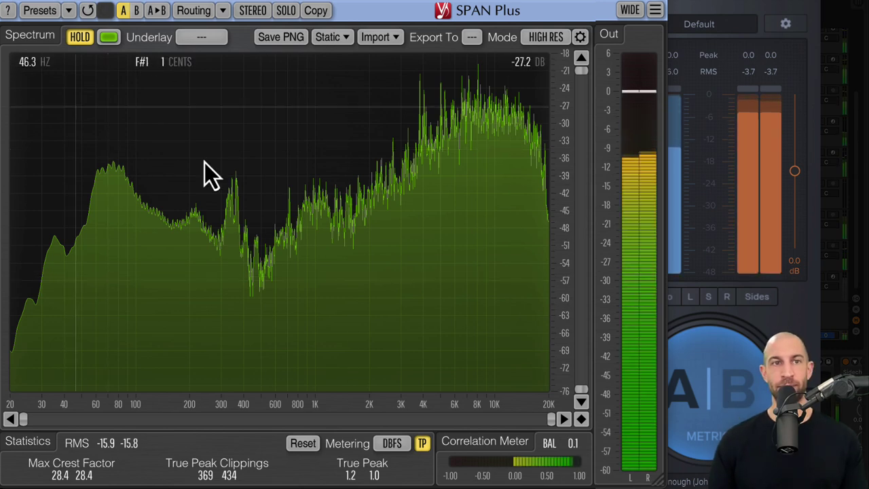
click(80, 39)
click(707, 382)
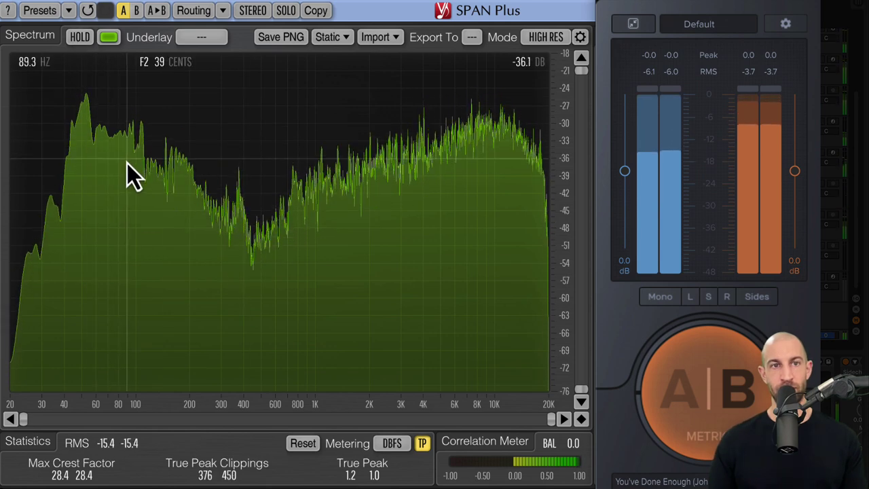
click(80, 36)
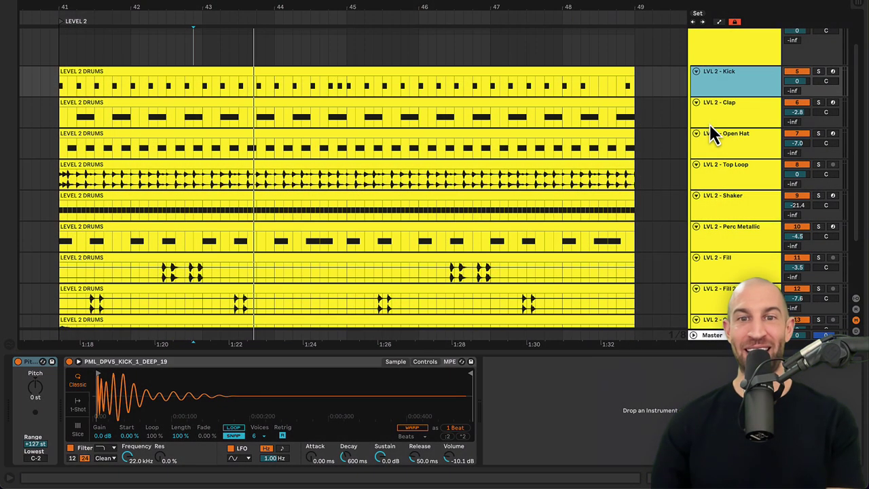
Step: Examine the EQ curves on the Level 2 Clap, Open Hat and Shaker tracks while auditioning the drum parts
click(710, 127)
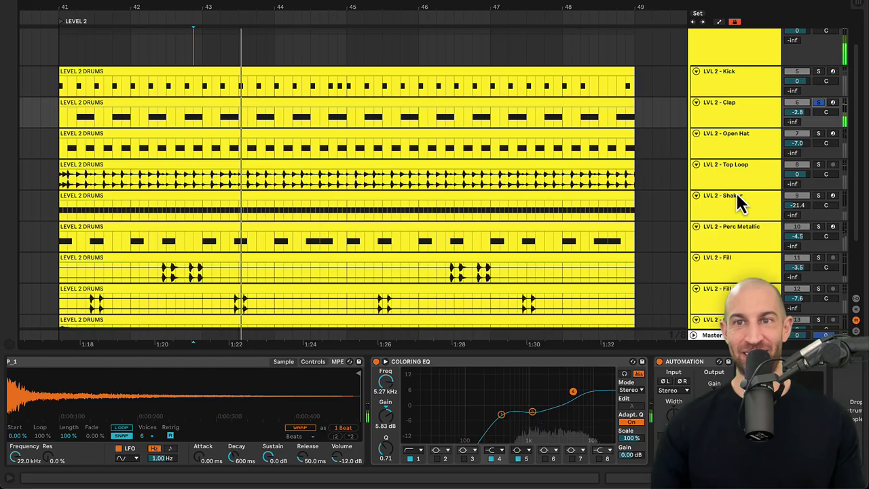
click(738, 170)
click(742, 151)
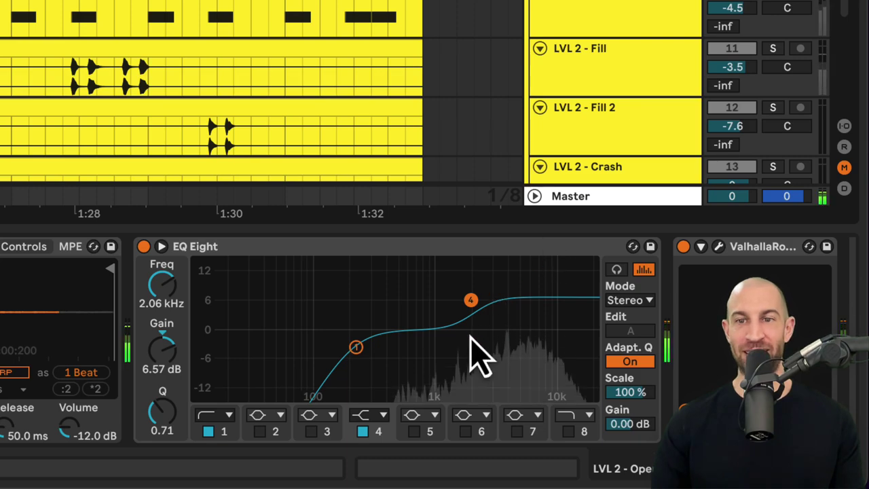
click(758, 193)
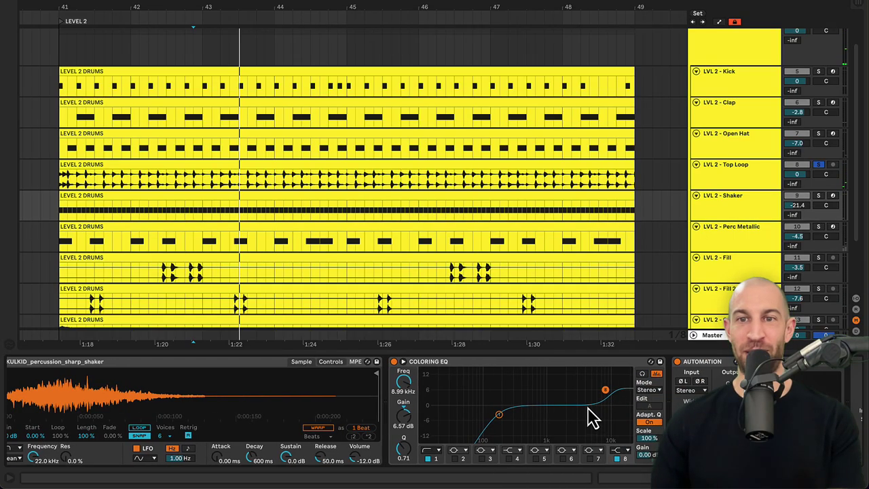
key(Down)
key(Down)
key(Down)
key(Down)
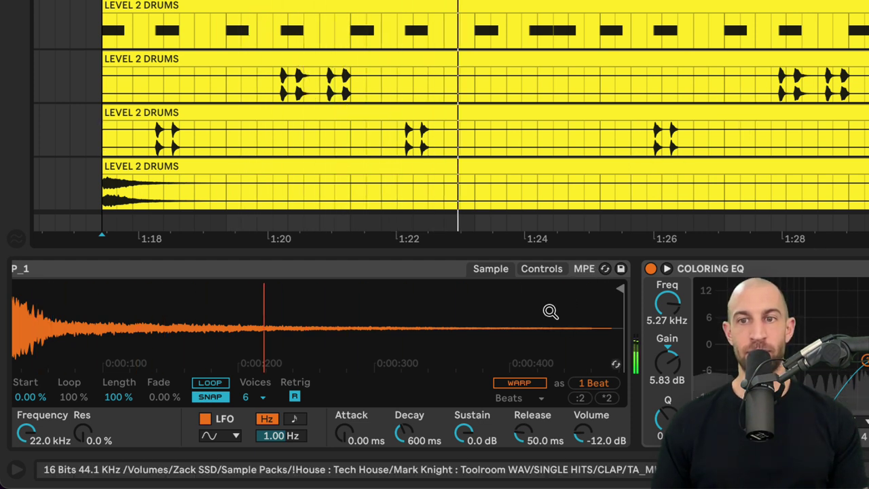
Step: Select the range from 41.4.1 to 42.2.1 on the soloed Level 2 Clap track and inspect its device chain
scroll(550, 311, left, 5)
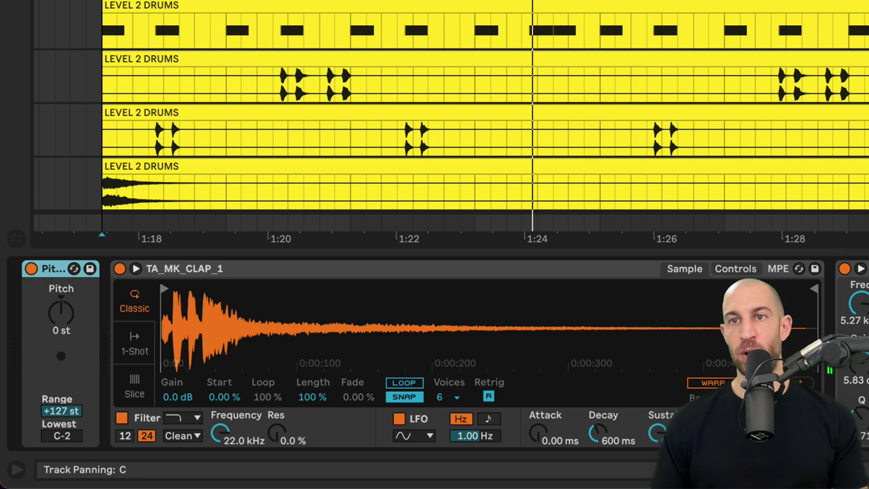
key(space)
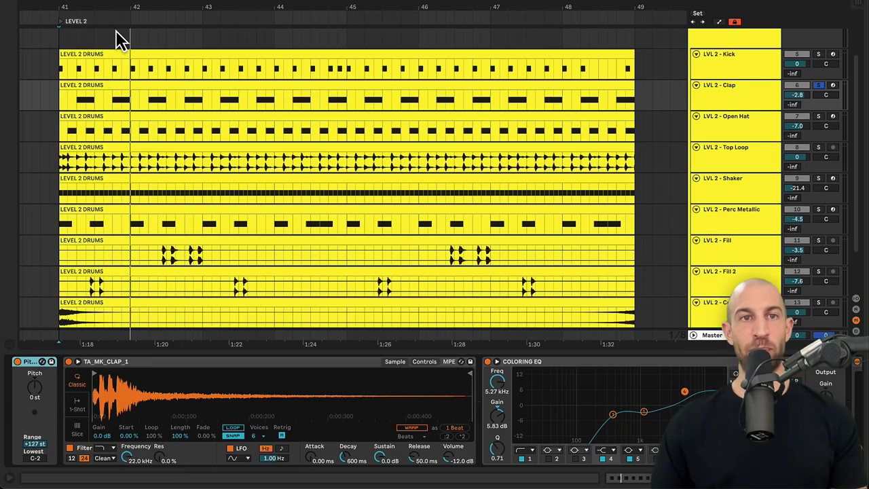
drag(113, 9, 245, 100)
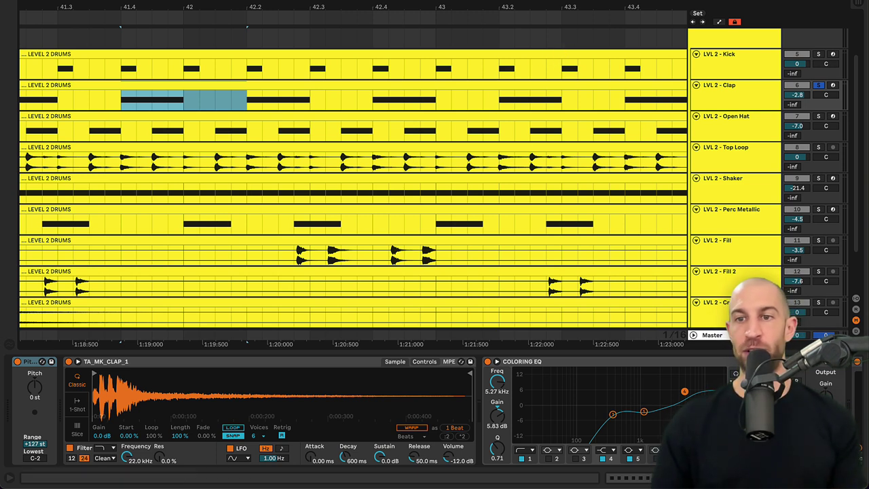
scroll(812, 374, down, 5)
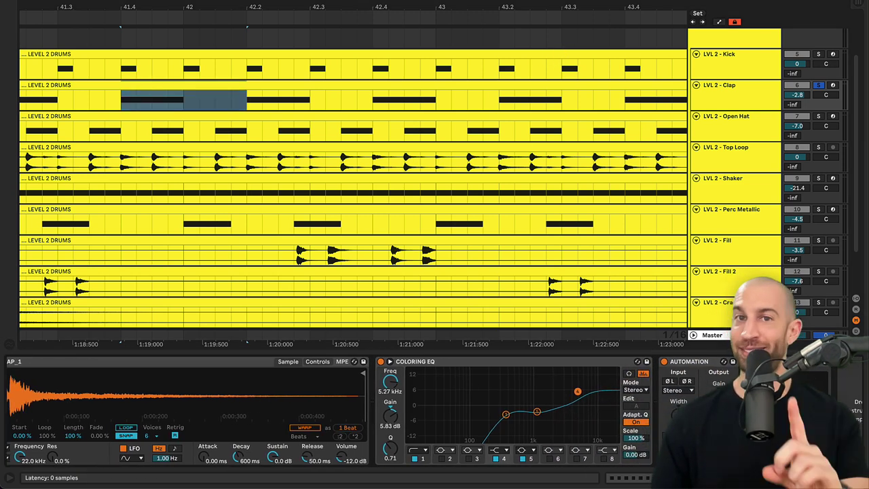
scroll(438, 226, left, 5)
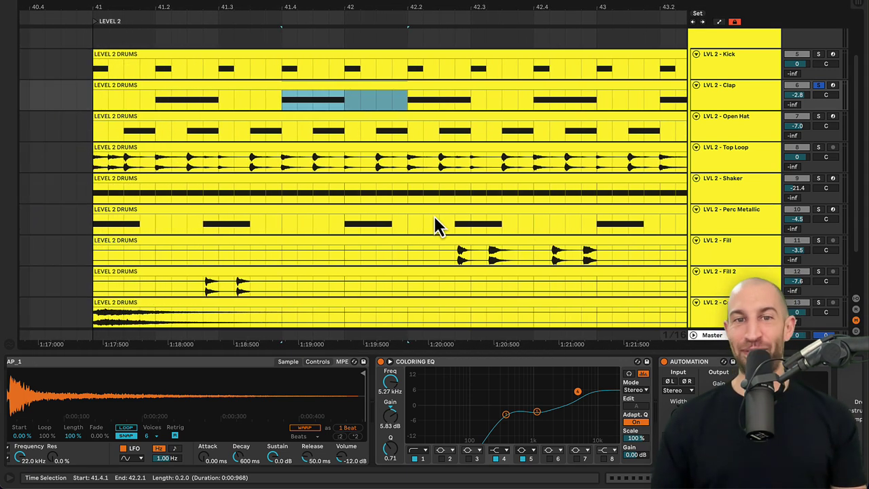
scroll(344, 364, up, 2)
scroll(344, 364, up, 2)
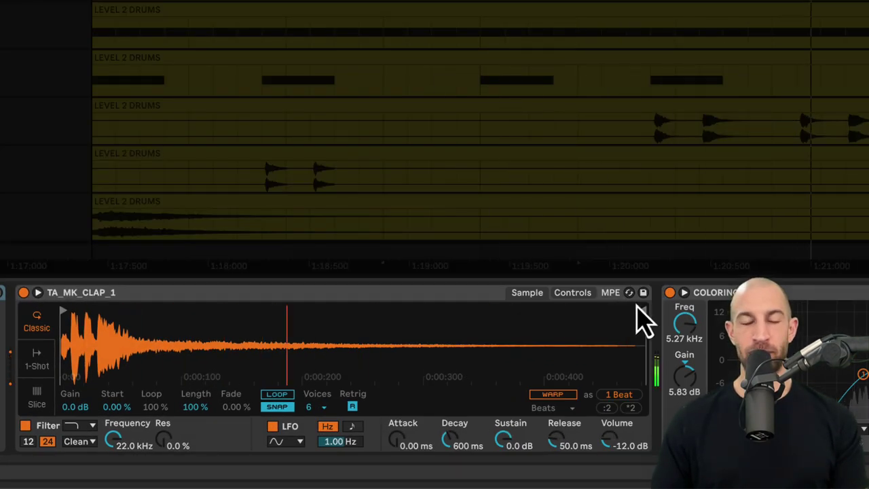
Step: Set the TA_MK_CLAP_1 sample to 1-Shot mode, shorten its end to about 160 ms and give it a 74.1 ms fade-out
click(37, 360)
mouse_move(633, 314)
mouse_down()
mouse_move(216, 314)
mouse_move(272, 319)
mouse_up()
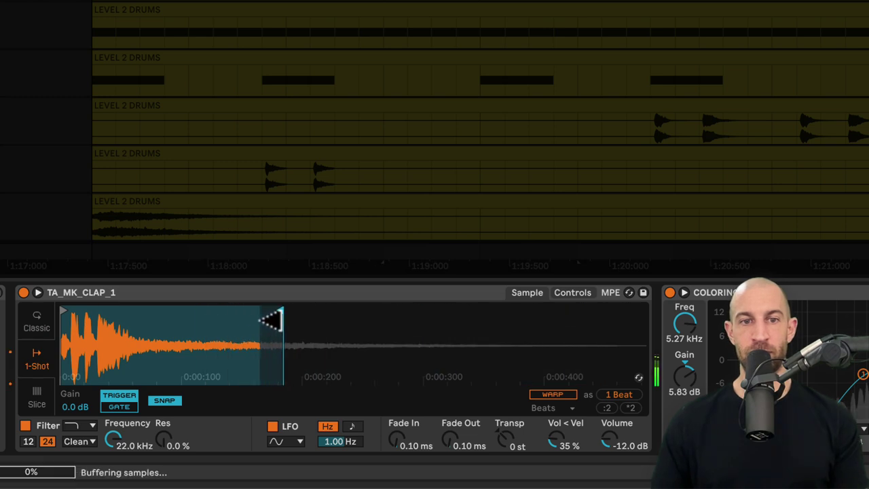
drag(449, 440, 449, 418)
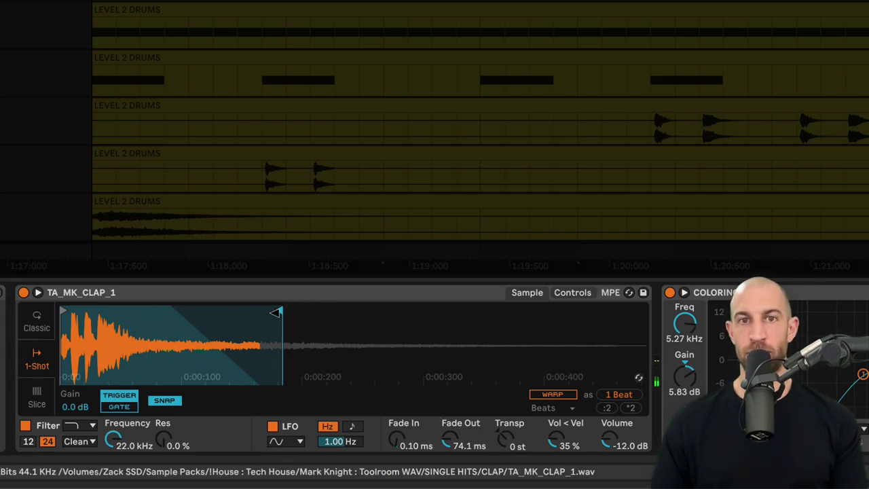
mouse_move(277, 312)
mouse_down()
mouse_move(643, 311)
mouse_move(249, 316)
mouse_up()
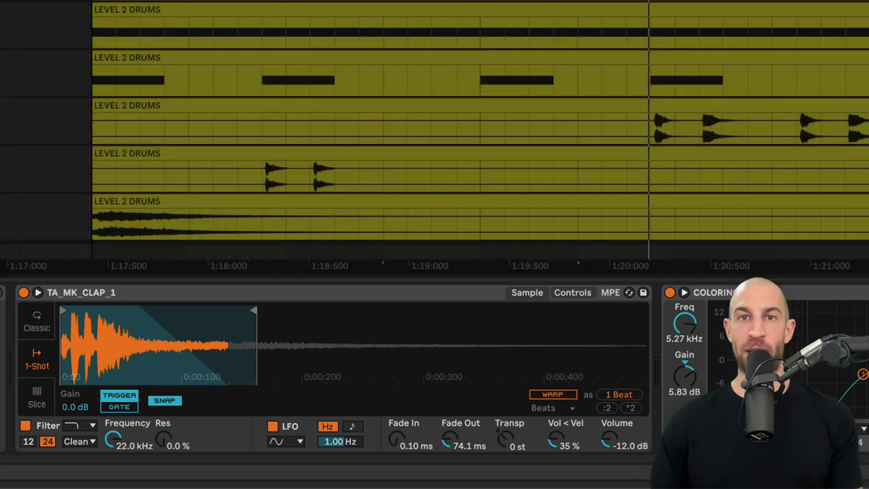
Step: Extend the clap sample's end to full length for playback and return it to about 160 ms
drag(424, 268, 424, 245)
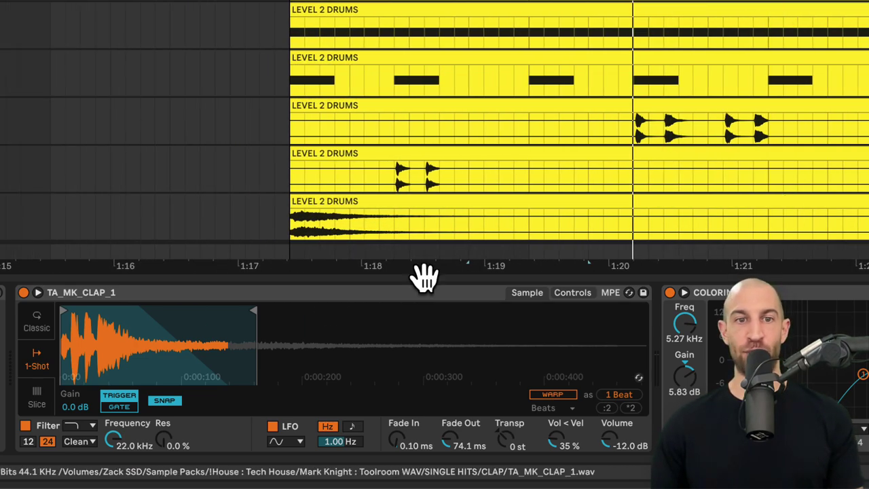
drag(250, 311, 651, 317)
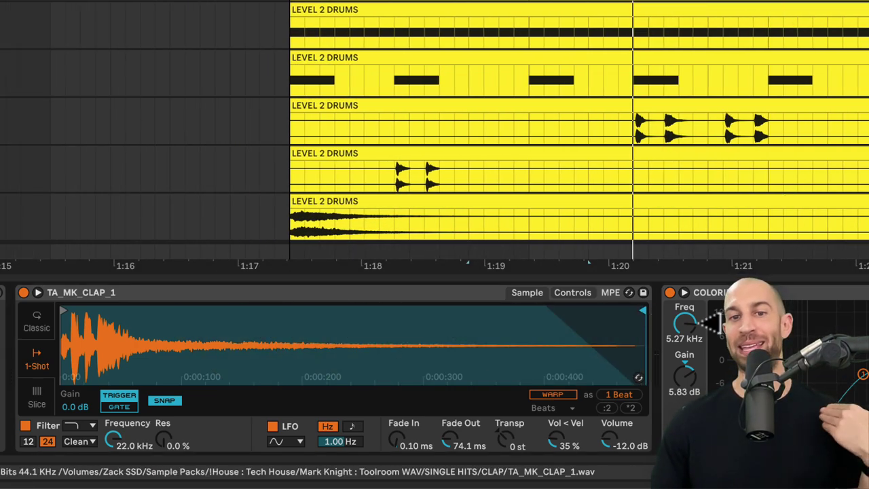
scroll(579, 123, up, 1)
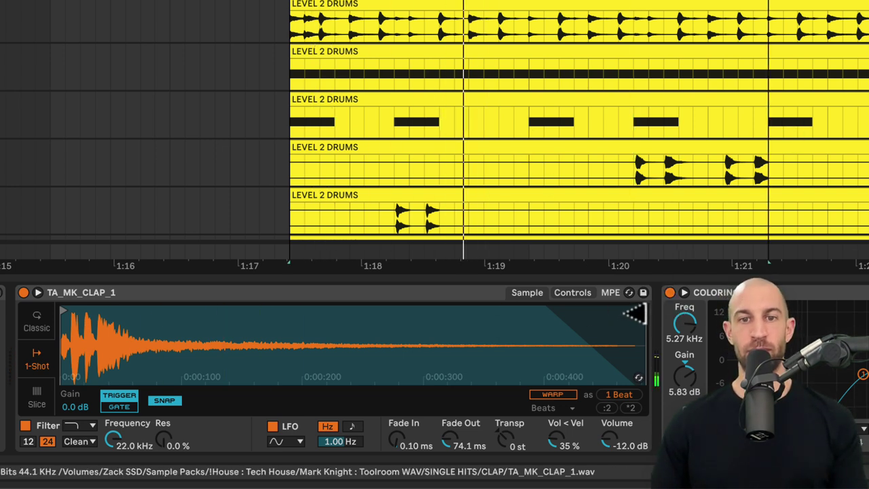
drag(635, 311, 243, 303)
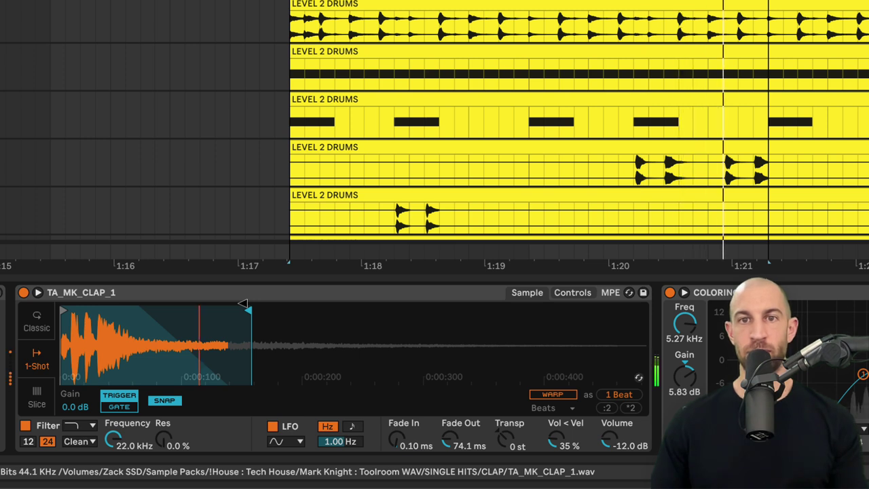
Step: Shorten the clap sample's end further and set its fade-out to 46.6 ms
drag(243, 303, 194, 302)
drag(461, 441, 461, 472)
mouse_move(192, 312)
mouse_down()
mouse_move(494, 318)
mouse_move(193, 311)
mouse_up()
drag(472, 462, 442, 448)
drag(193, 311, 234, 312)
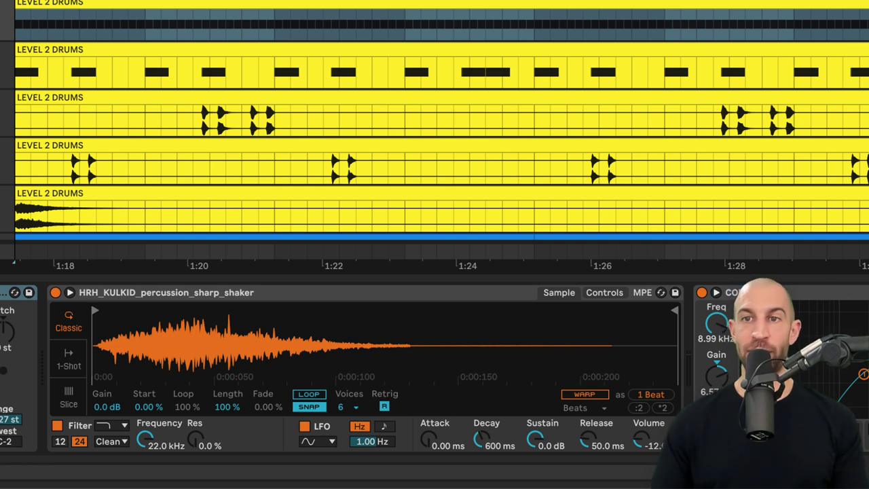
Step: Audition the shaker, try moving its sample start to about 14 ms and further in, and test a short attack
key(space)
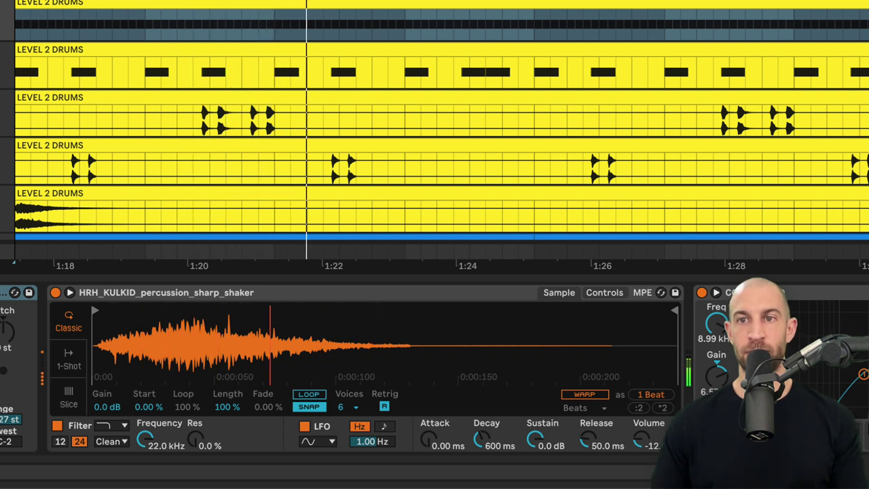
key(space)
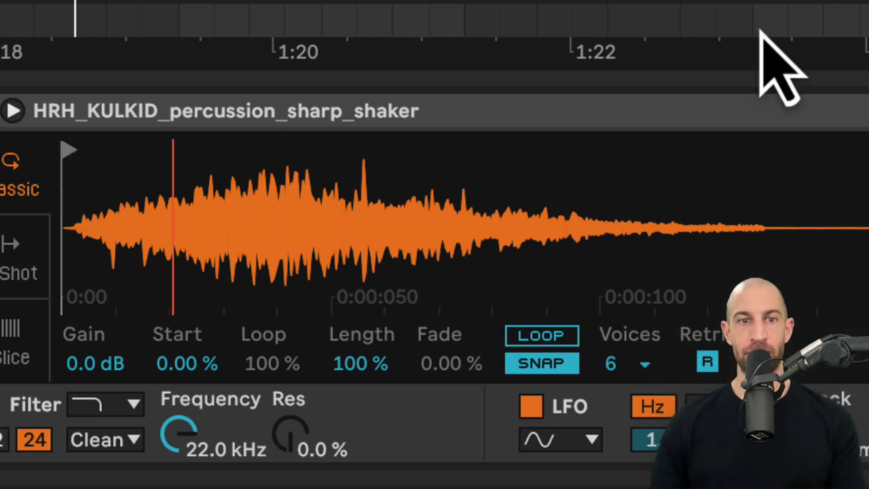
mouse_move(69, 144)
mouse_down()
mouse_move(362, 144)
mouse_move(142, 144)
mouse_up()
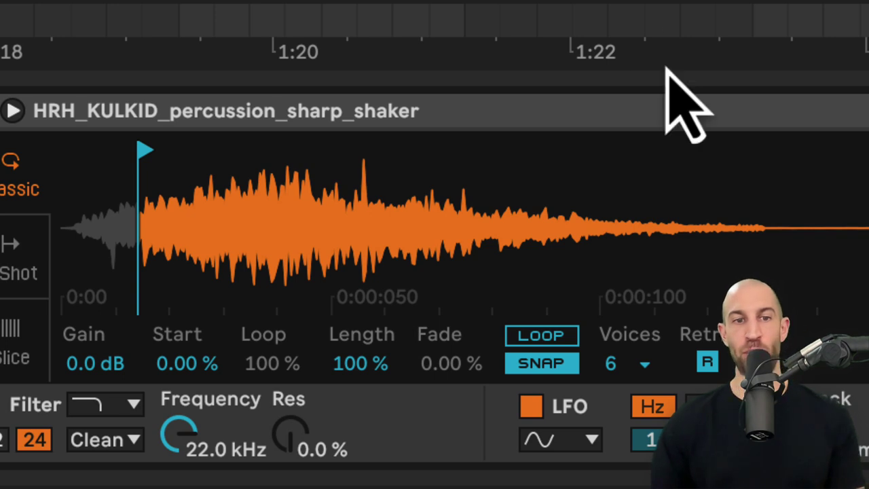
drag(140, 153, 232, 153)
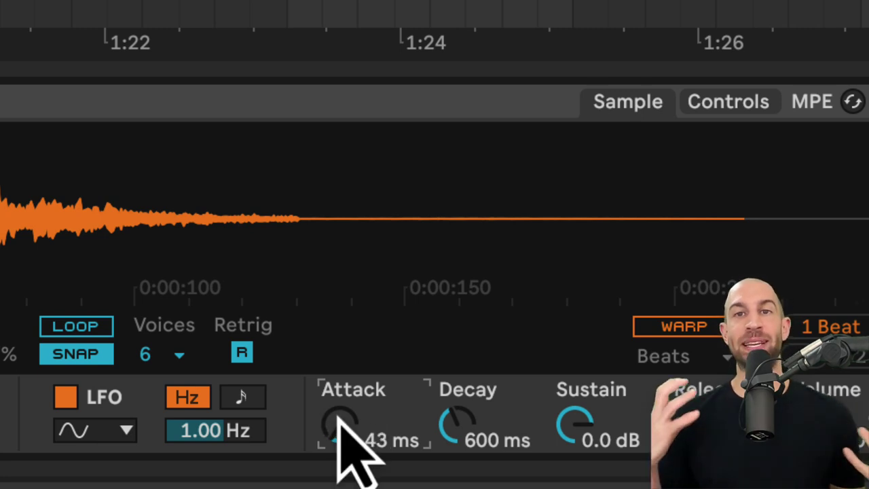
drag(335, 416, 339, 412)
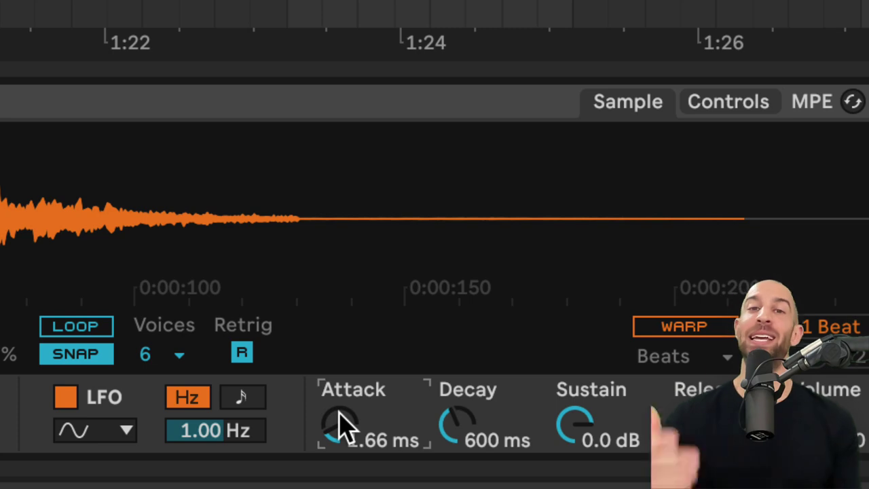
key(Delete)
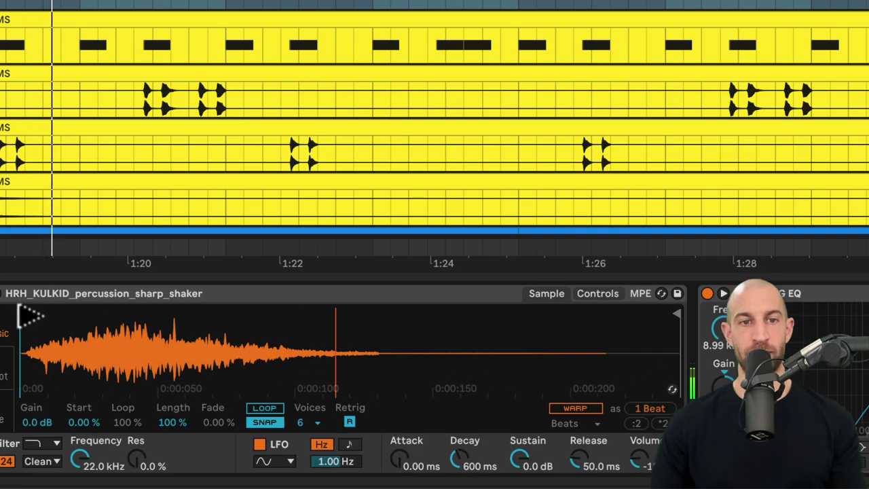
Step: Trim the shaker sample's start to about 34 ms and set attack to 14.0 ms, decay to 317 ms and sustain to -inf dB
mouse_move(27, 314)
mouse_down()
mouse_move(207, 314)
mouse_move(117, 317)
mouse_up()
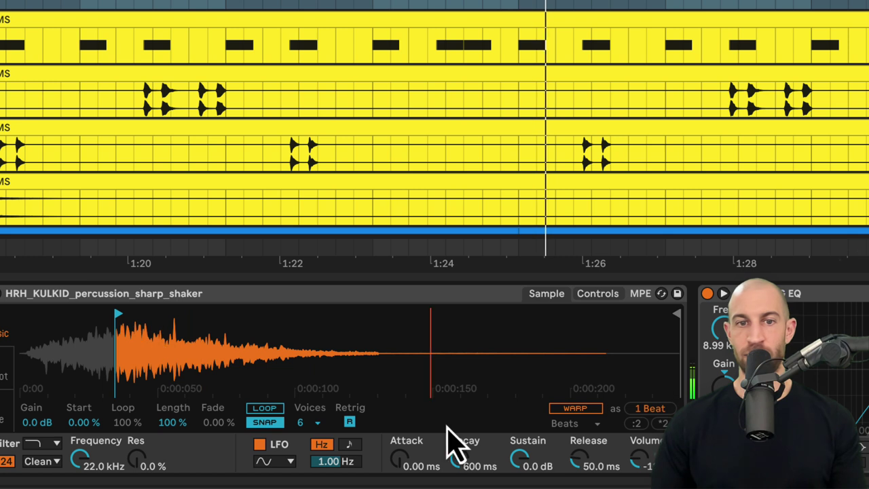
mouse_move(399, 465)
mouse_down()
mouse_move(399, 438)
mouse_move(400, 454)
mouse_up()
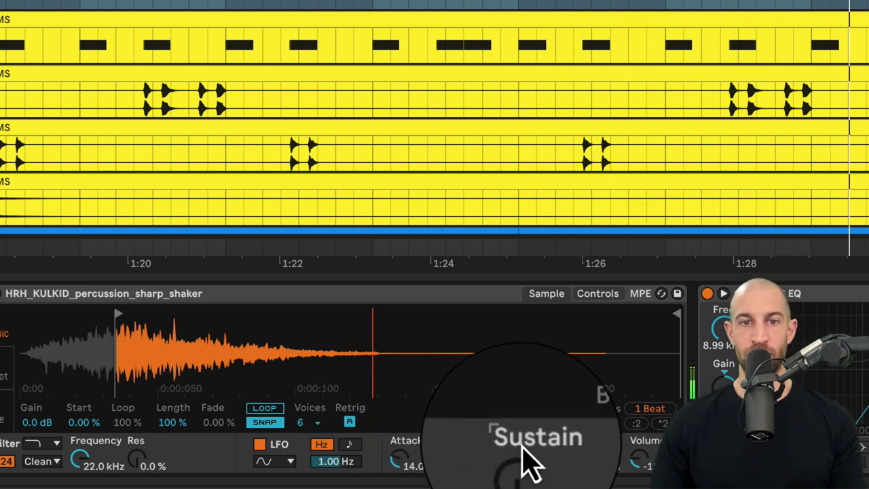
drag(471, 475, 472, 461)
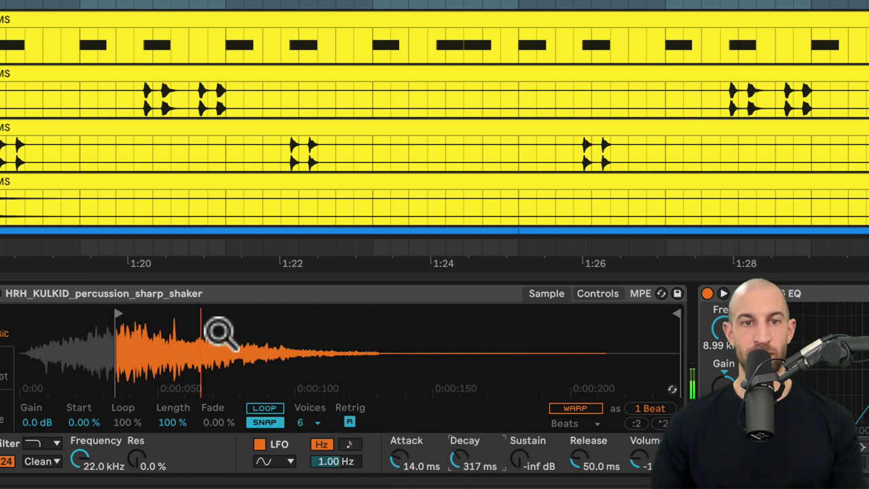
mouse_move(126, 324)
mouse_down()
mouse_move(107, 313)
mouse_move(136, 314)
mouse_move(121, 312)
mouse_up()
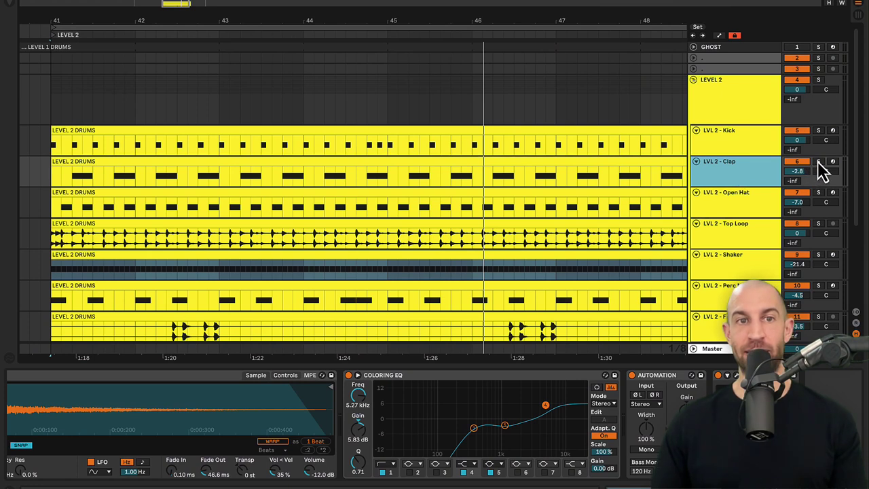
Step: Solo the Level 2 Clap track, play it from near bar 41 and inspect its ValhallaRoom reverb
click(819, 162)
click(70, 184)
key(space)
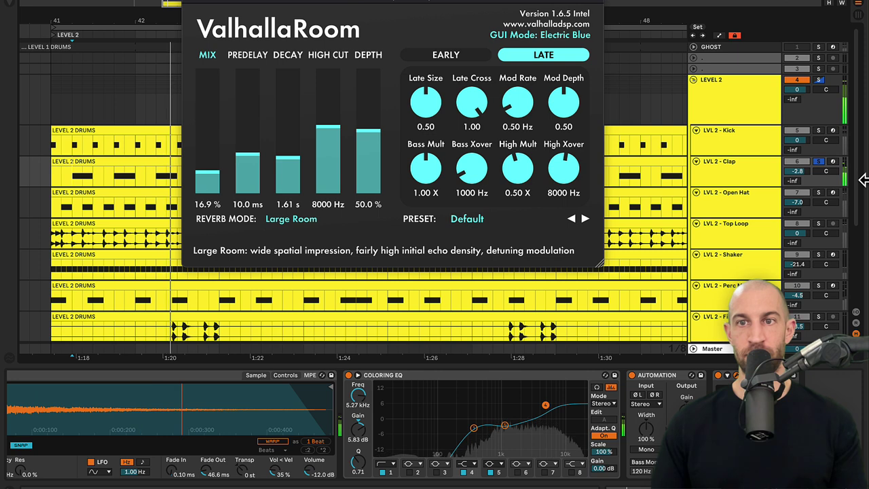
key(ctrl+alt+p)
Step: Audition the Level 2 Open Hat, Top Loop, Shaker and Perc Metallic tracks and examine their reverb devices
click(721, 196)
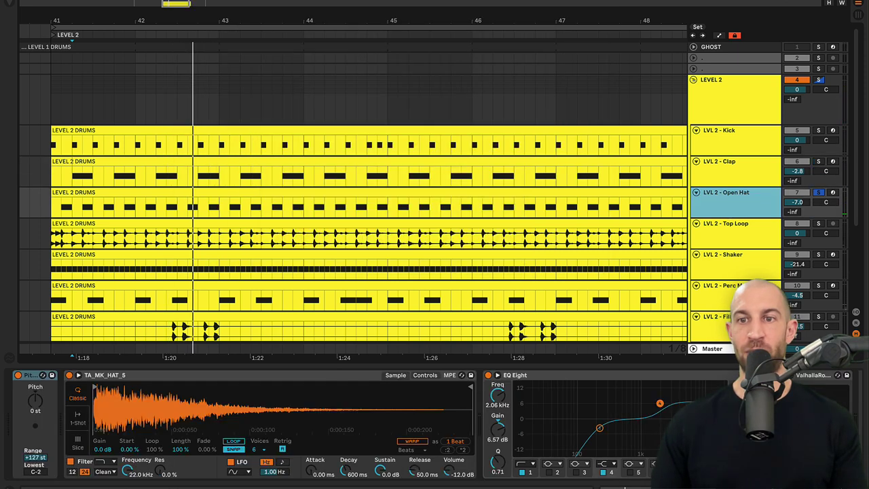
key(ctrl+alt+p)
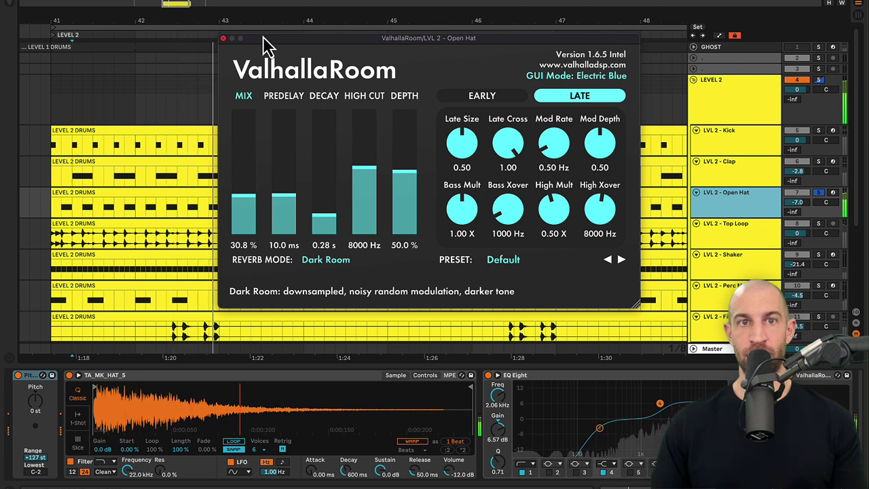
click(756, 236)
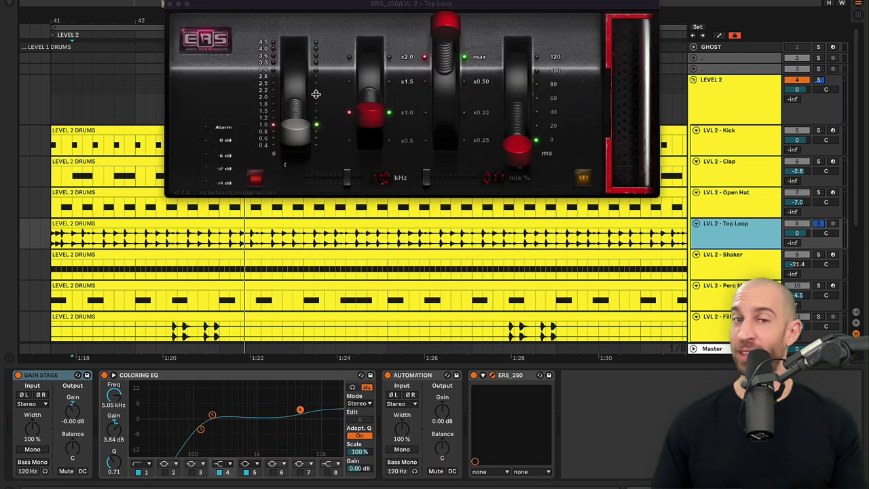
key(space)
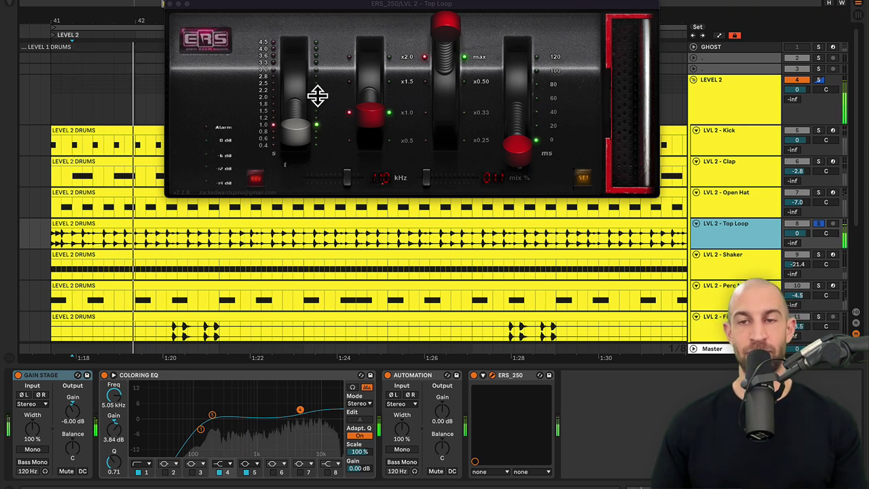
click(819, 264)
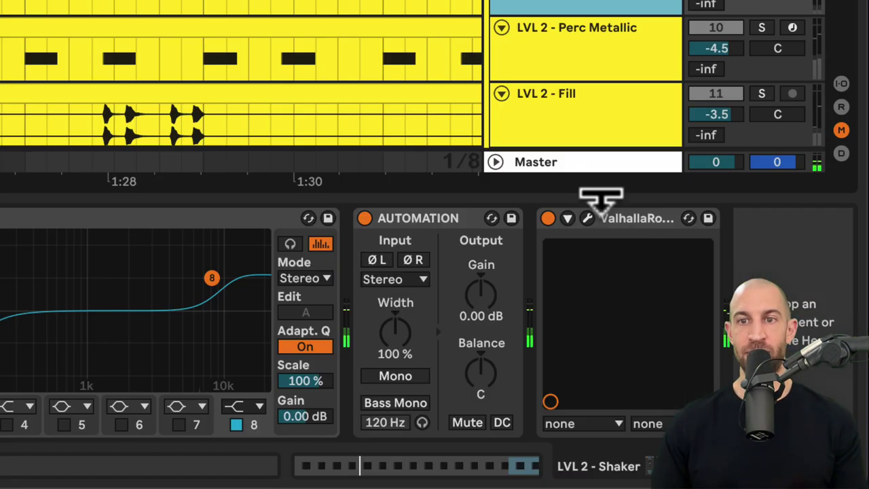
click(604, 68)
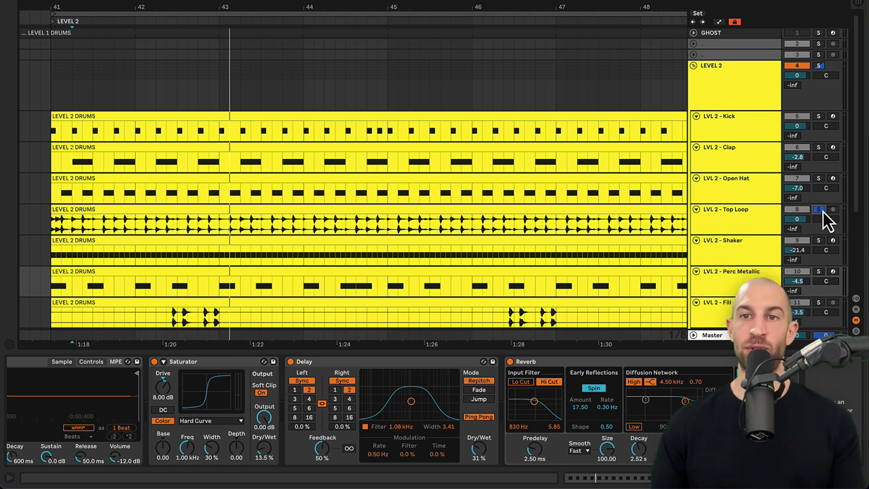
Step: Unsolo the Top Loop, solo the Level 2 Clap and compare high and low mix amounts on its ValhallaRoom reverb
click(819, 210)
click(730, 158)
click(819, 148)
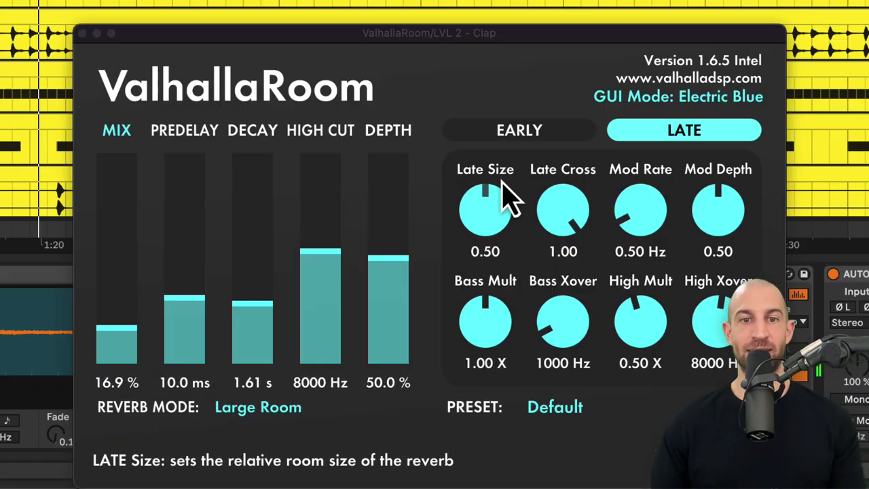
click(127, 234)
drag(129, 239, 128, 312)
drag(479, 47, 492, 0)
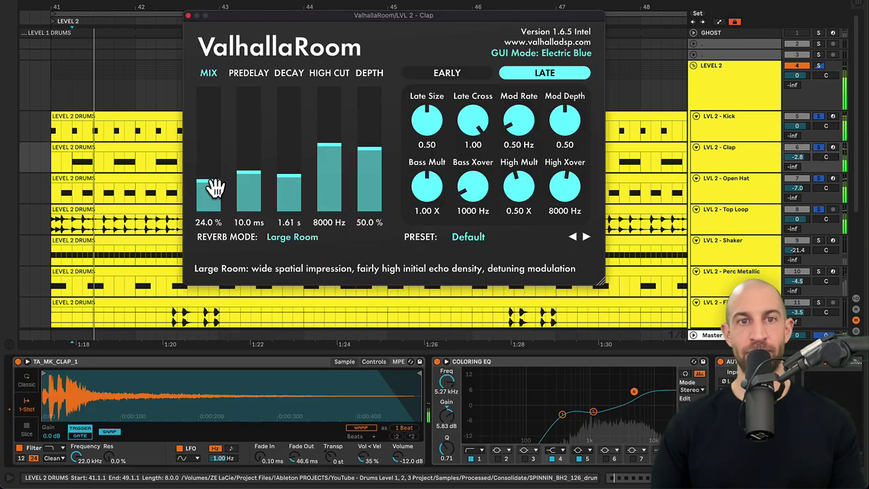
Step: Set the clap's ValhallaRoom to 31.6% mix and 0.43 s decay, and shorten its sample to about 130 ms
mouse_move(210, 185)
mouse_down()
mouse_move(217, 156)
mouse_move(220, 180)
mouse_up()
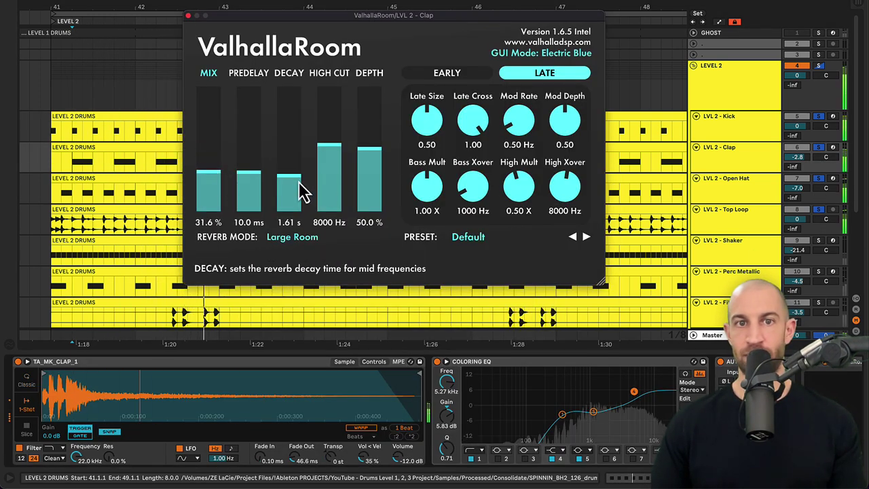
mouse_move(302, 187)
mouse_down()
mouse_move(301, 202)
mouse_move(299, 170)
mouse_move(302, 198)
mouse_up()
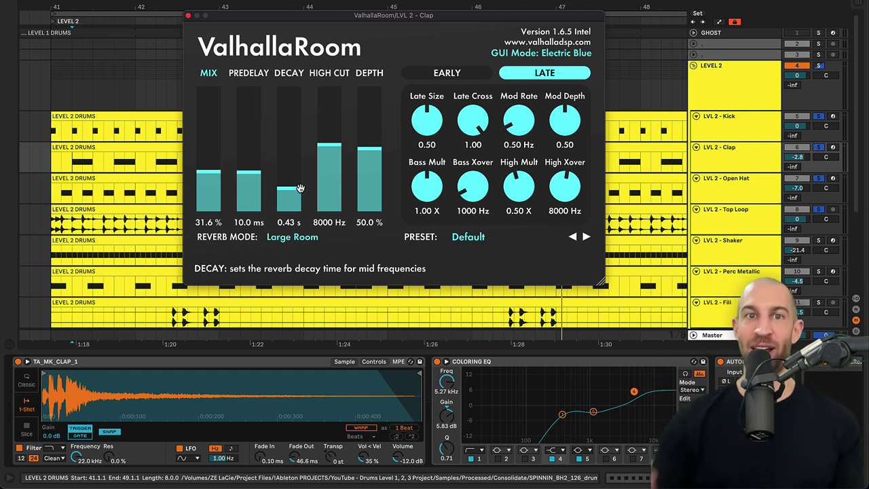
drag(413, 375, 142, 379)
key(space)
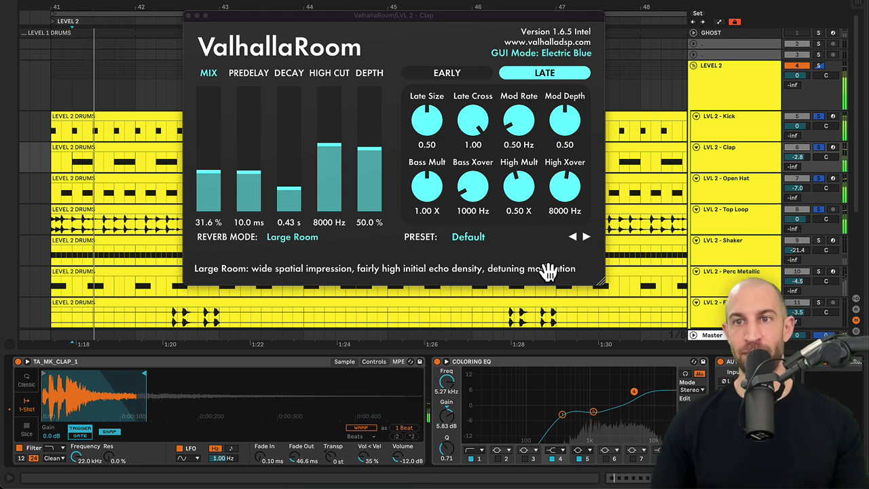
Step: Try the clap reverb at decays of 1.46 s and 0.95 s with mix raised to 65.3%, and lower the mix again
drag(292, 200, 297, 199)
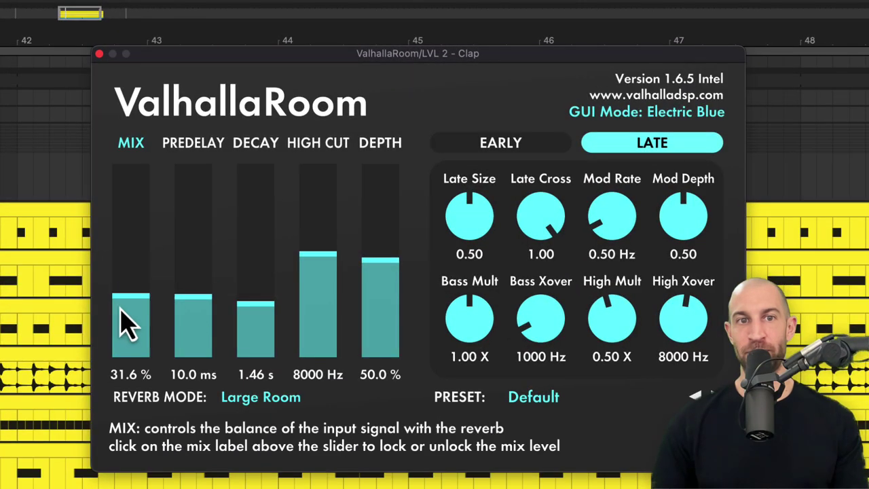
drag(208, 187, 214, 139)
drag(246, 328, 275, 282)
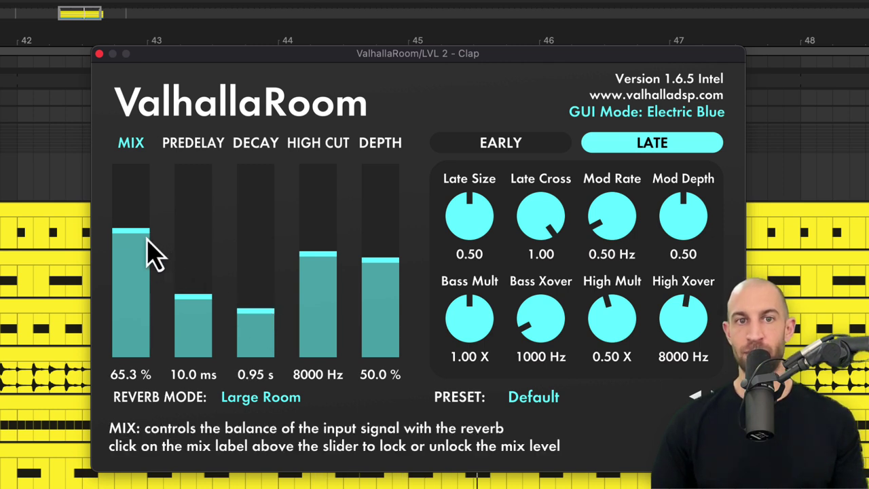
drag(151, 252, 150, 319)
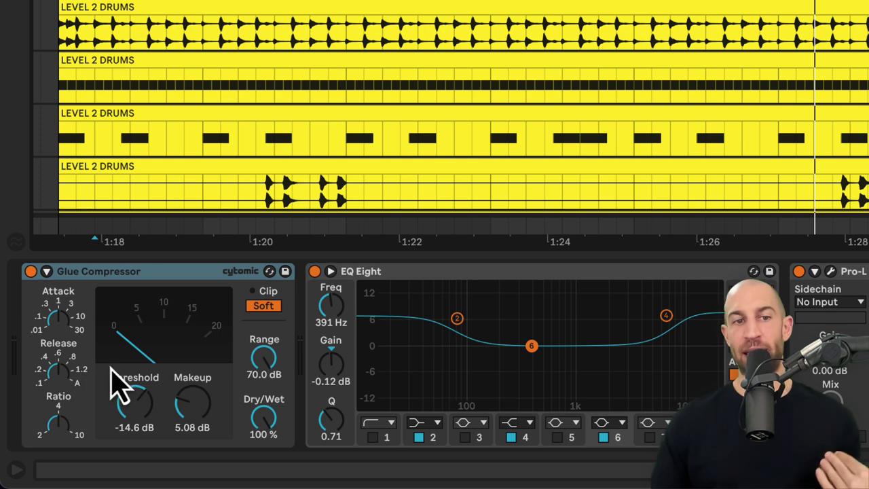
Step: Play the Level 2 drums and examine the Glue Compressor and EQ Eight working on the drum group
key(space)
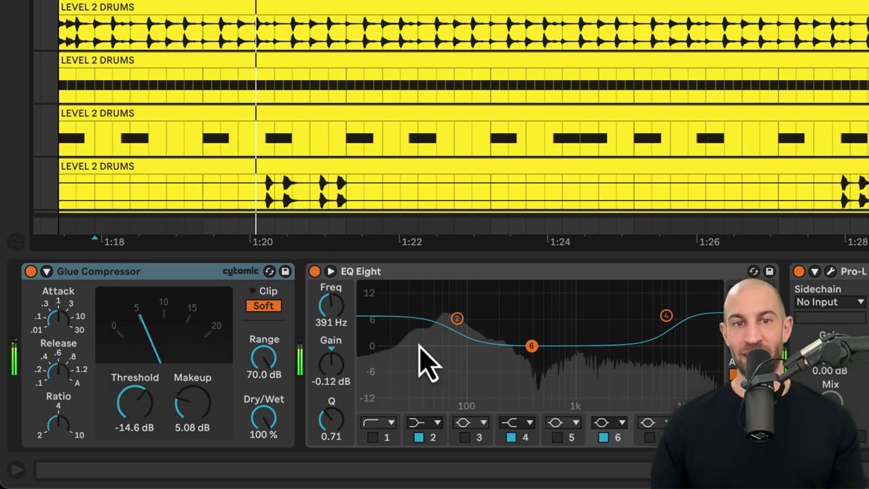
key(space)
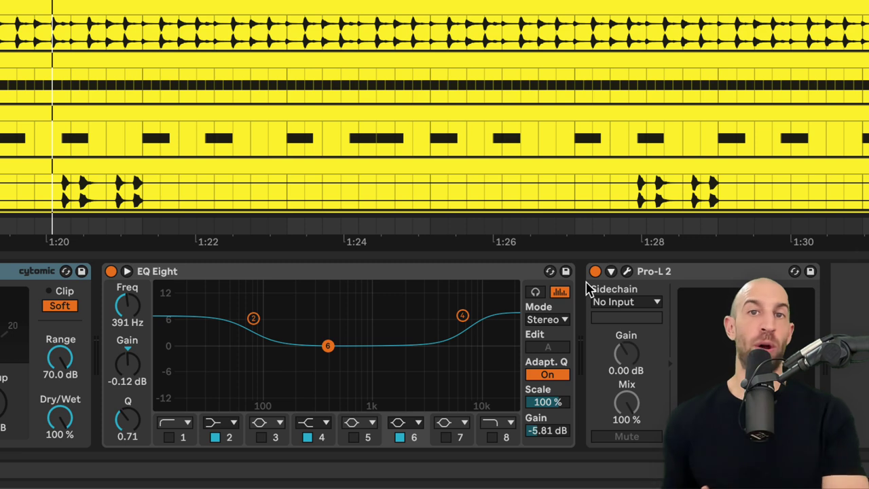
key(space)
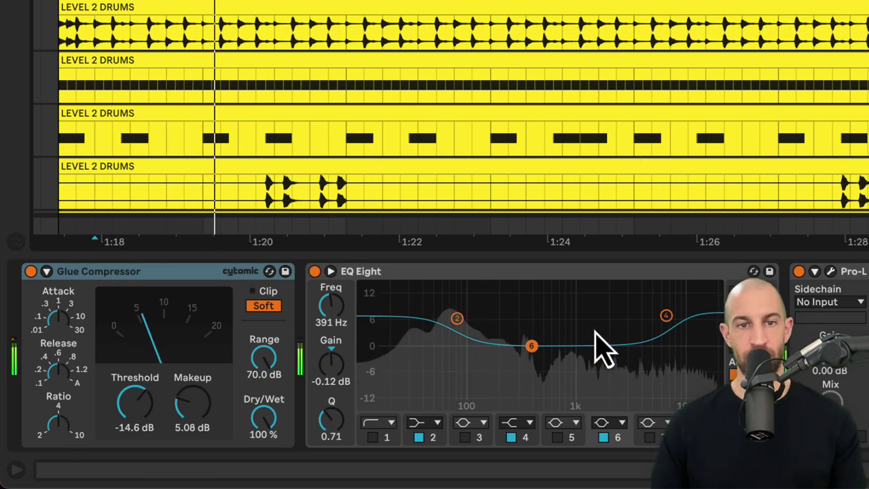
Step: Bypass the Glue Compressor and EQ Eight during playback and reactivate both to compare the drum sound
click(30, 271)
click(314, 271)
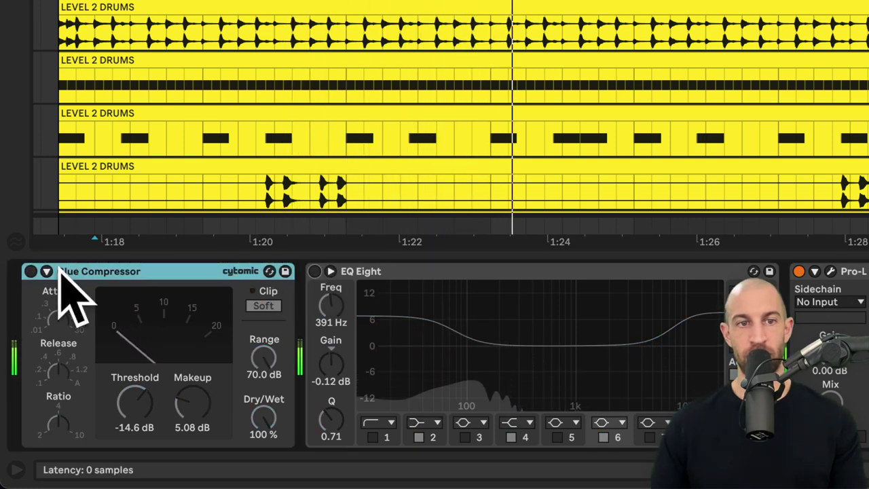
click(30, 271)
click(314, 271)
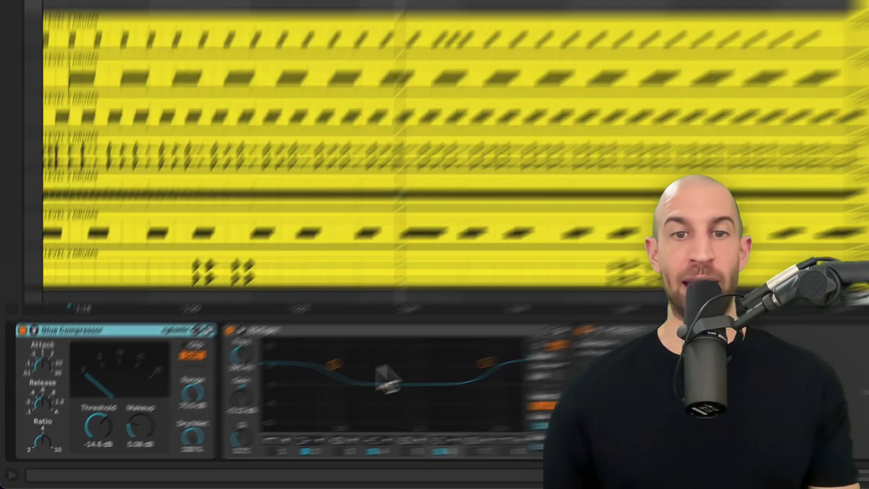
Step: Set band 4 of the drum group's EQ Eight to 2.84 kHz with 6.32 dB gain, and check the shaker track's Coloring EQ
click(666, 316)
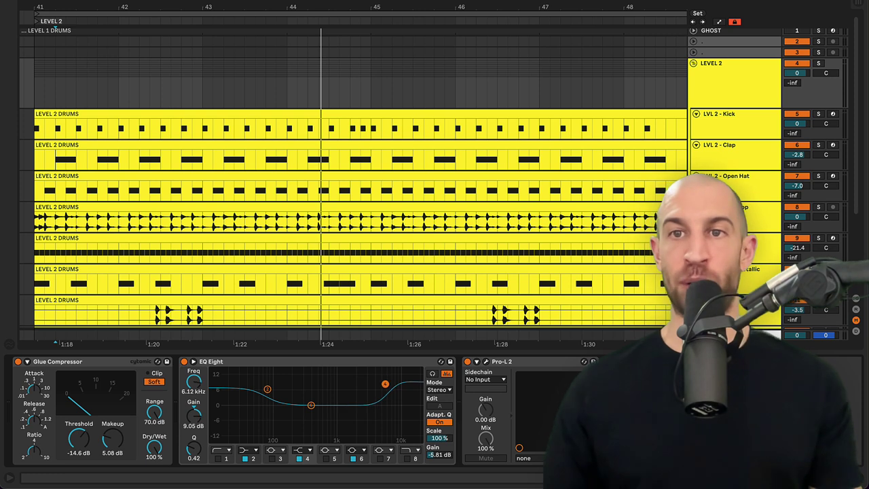
key(space)
drag(364, 389, 364, 390)
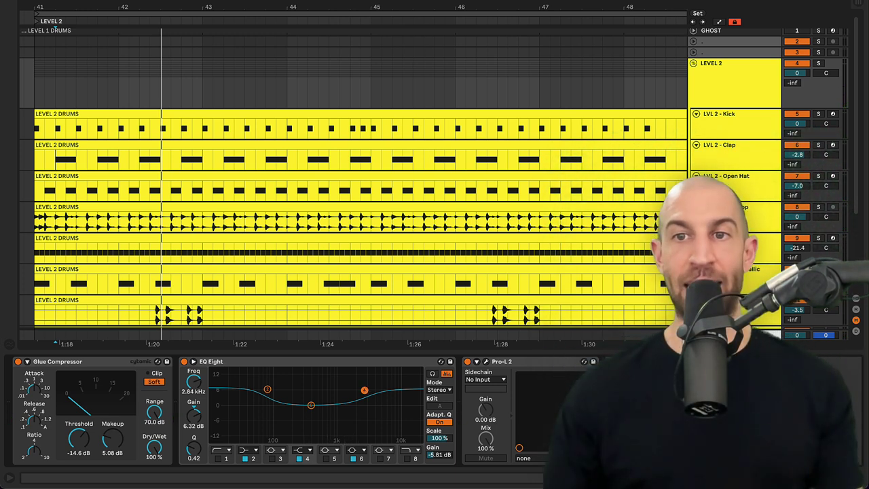
click(761, 247)
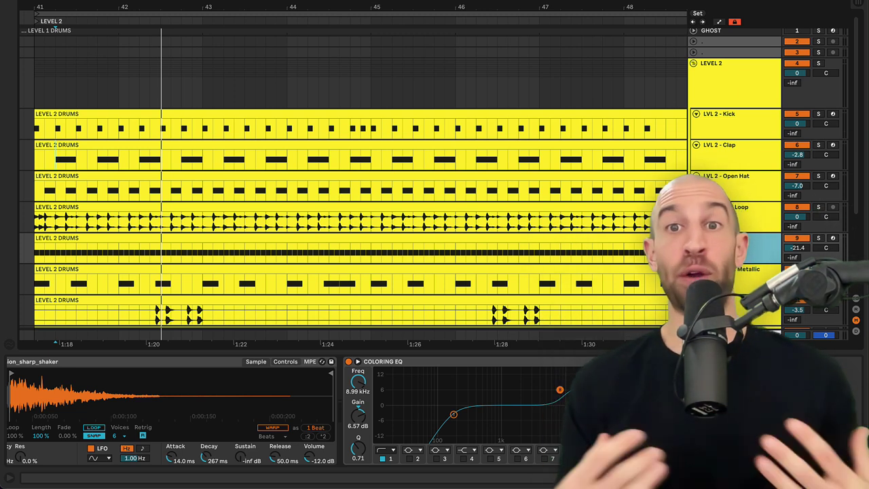
click(576, 88)
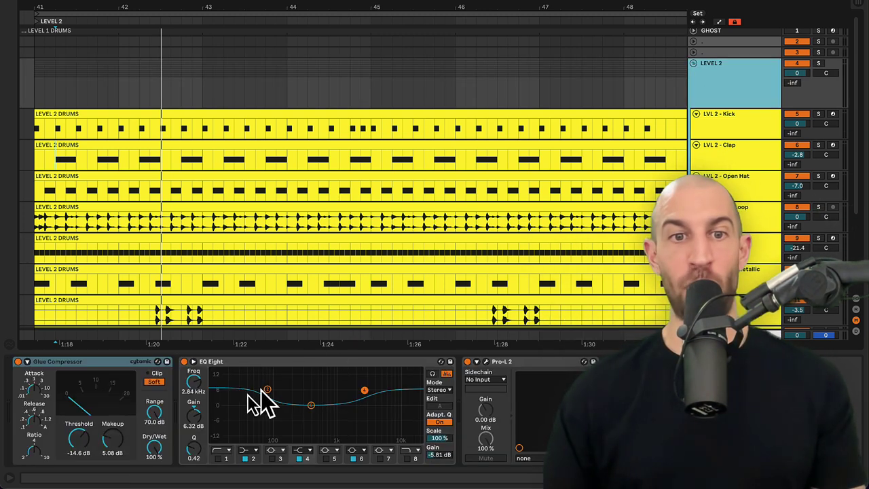
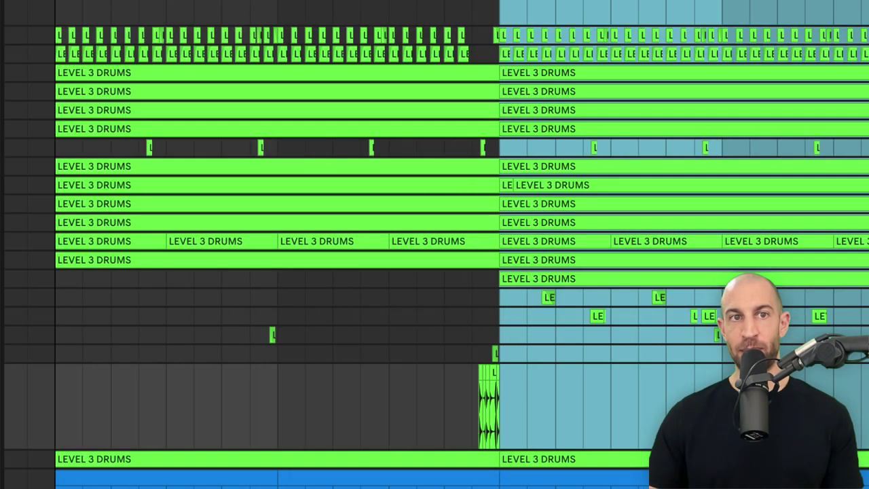
Step: Unfold the Ride and Fill tracks in the Level 3 drum group to show their clips
drag(0, 0, 283, 378)
click(0, 0)
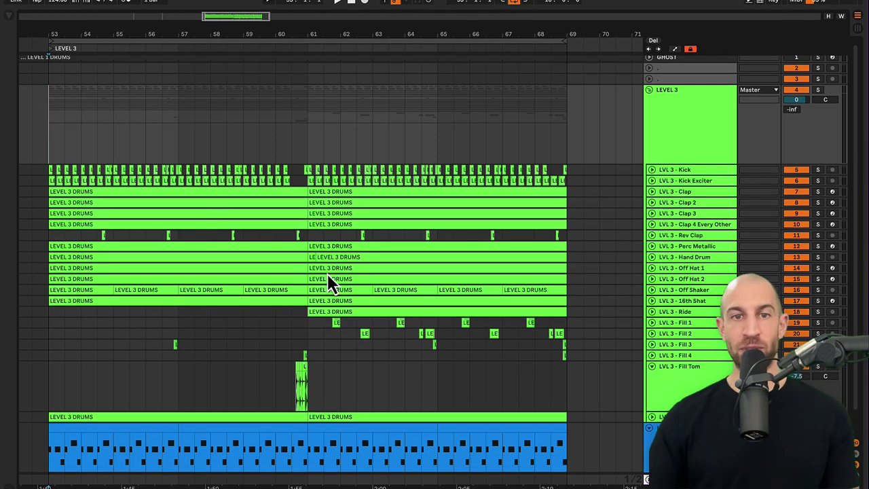
click(651, 312)
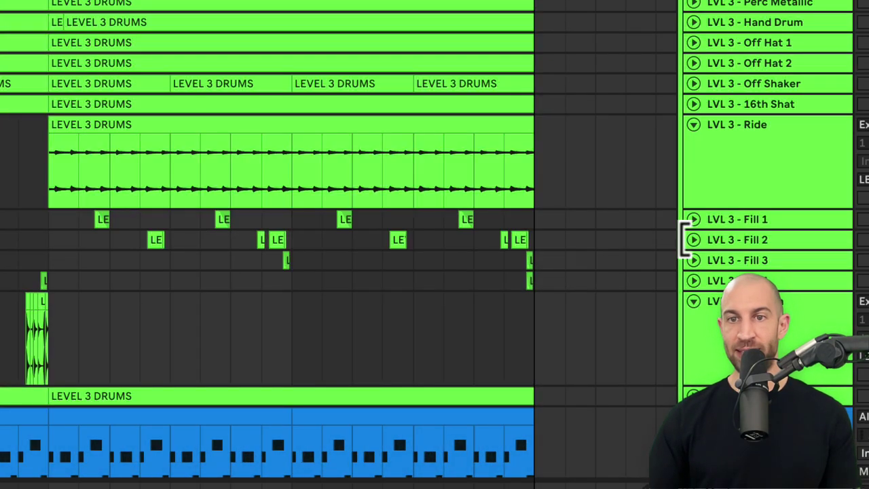
click(693, 219)
scroll(699, 242, down, 4)
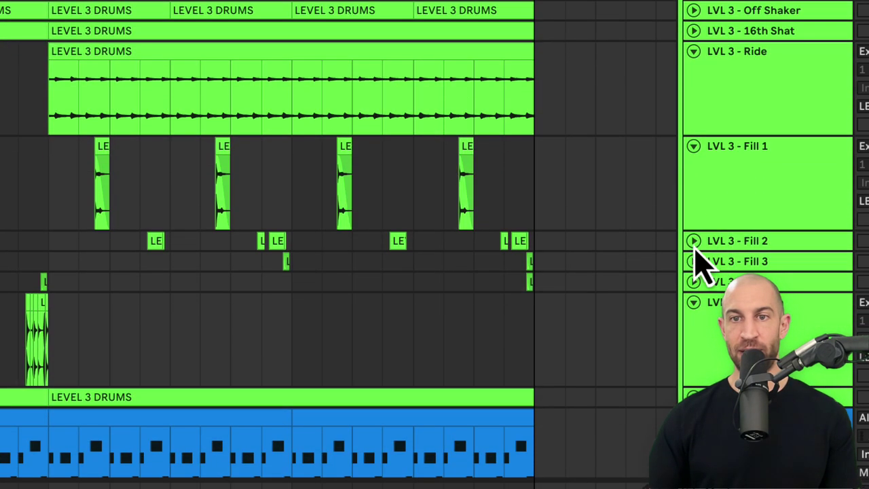
click(693, 243)
scroll(695, 265, down, 3)
click(695, 277)
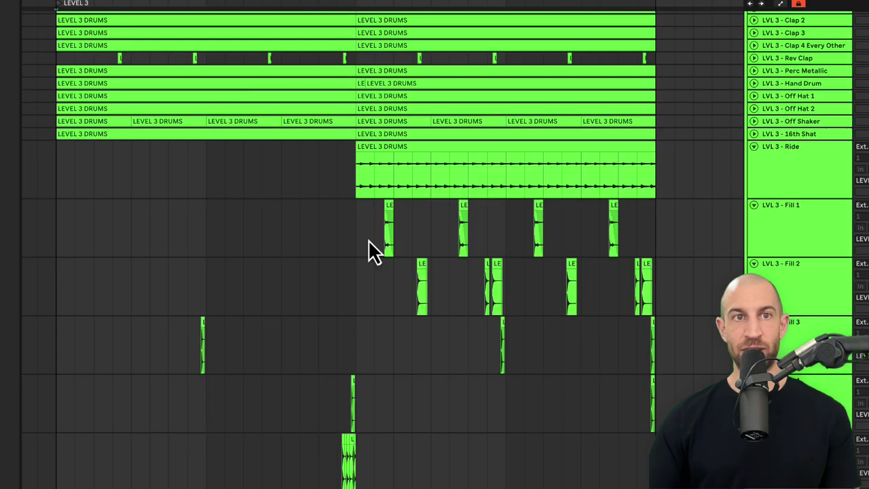
Step: Play the Level 3 drums from the start of the section and review the ride, fill and tom clips
click(58, 6)
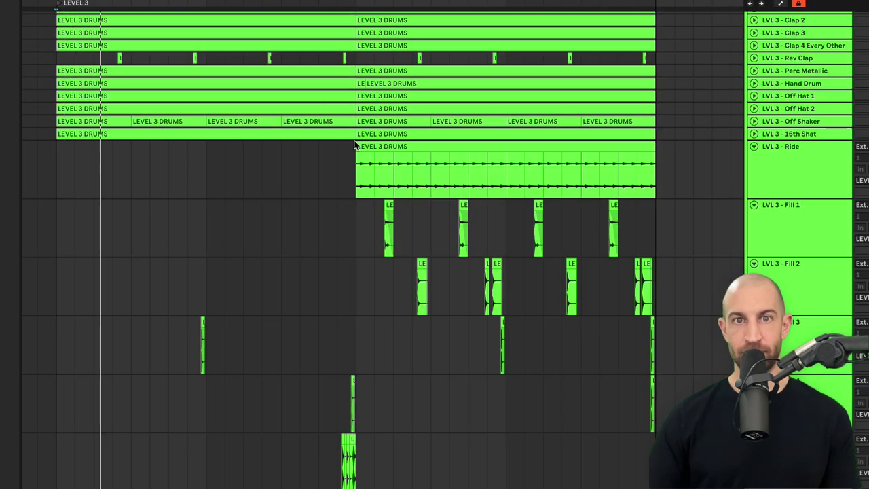
scroll(354, 145, down, 3)
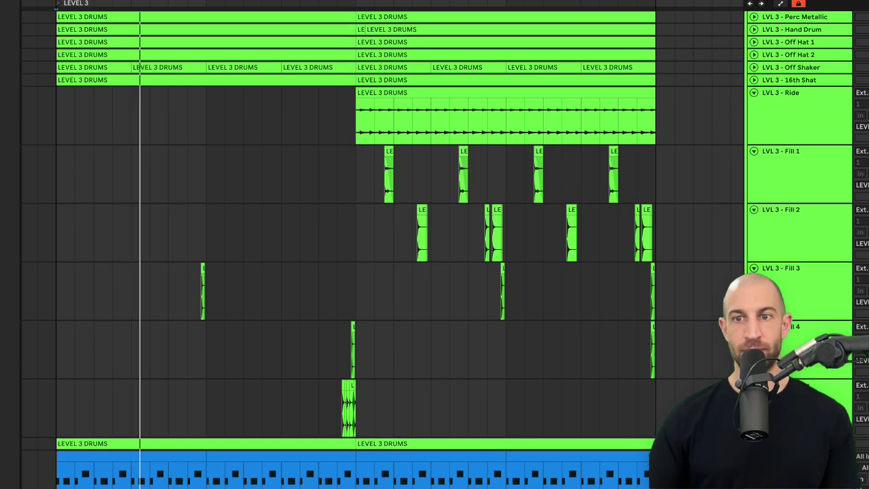
scroll(384, 170, up, 3)
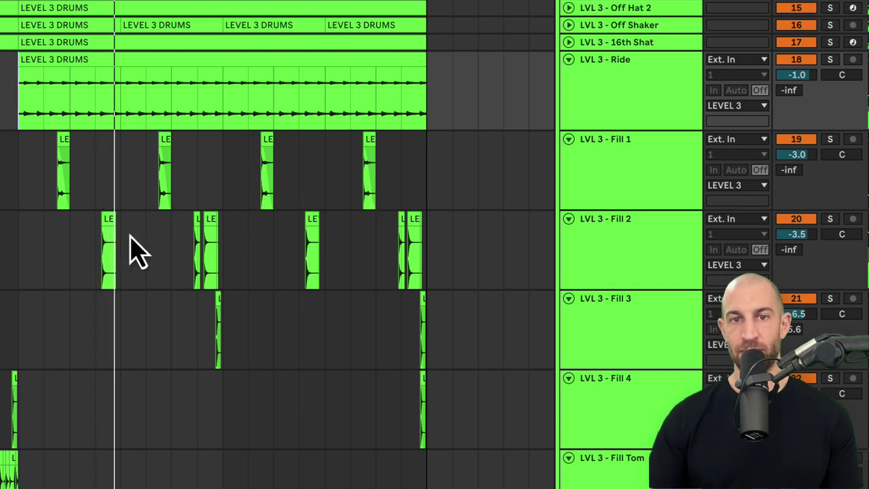
Step: Solo the Ride and Fill 1 to Fill 4 tracks together to audition them
click(830, 60)
super+click(830, 138)
super+click(830, 218)
super+click(829, 299)
super+click(832, 379)
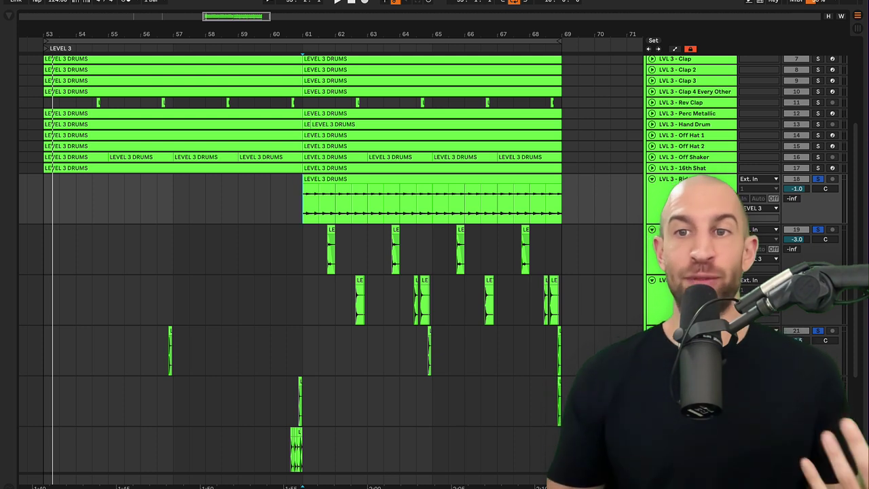
Step: Play the full drums from bar 61 and deactivate the Ride and Fill 1 to Fill 4 tracks
click(304, 46)
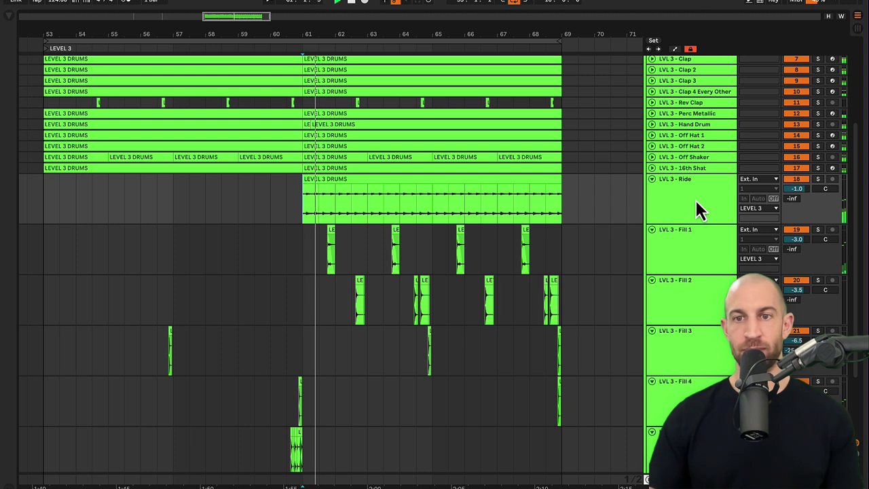
click(696, 218)
shift+click(686, 401)
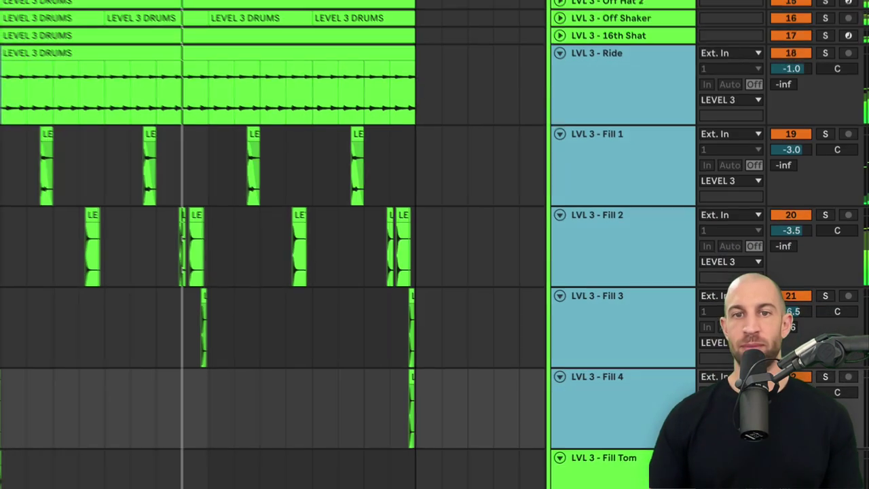
key(0)
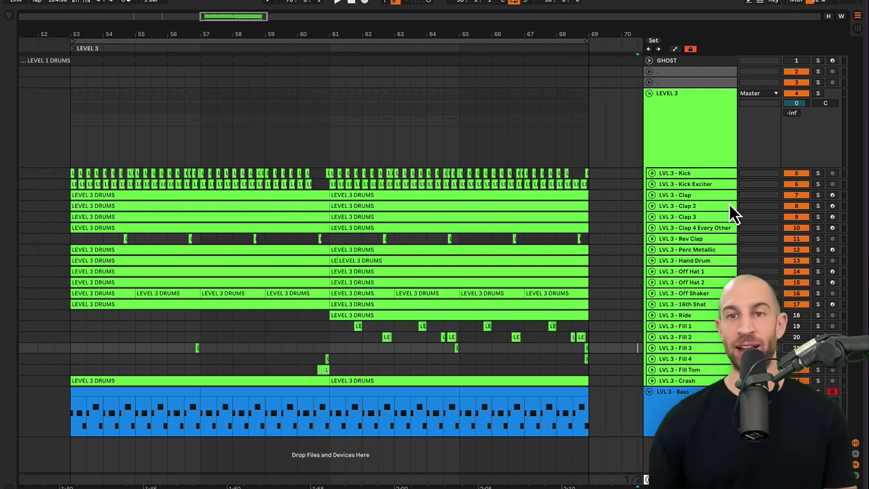
Step: Unfold the Level 3 Kick track and play its pattern around the short extra kick clip in the second bar
click(653, 174)
drag(102, 34, 107, 37)
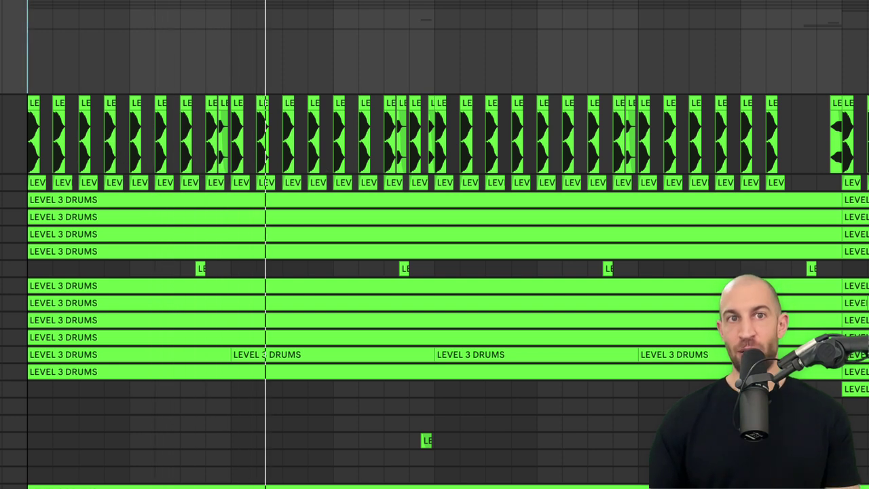
scroll(279, 163, up, 5)
click(247, 109)
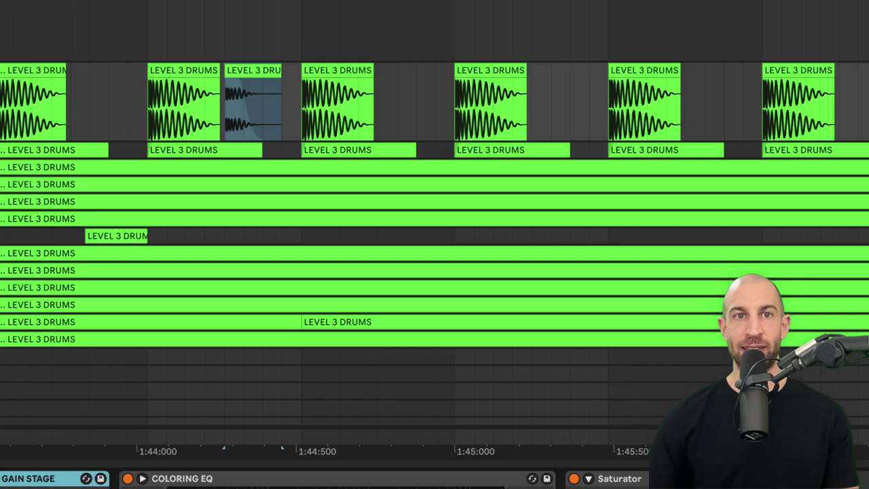
scroll(283, 244, down, 3)
click(195, 110)
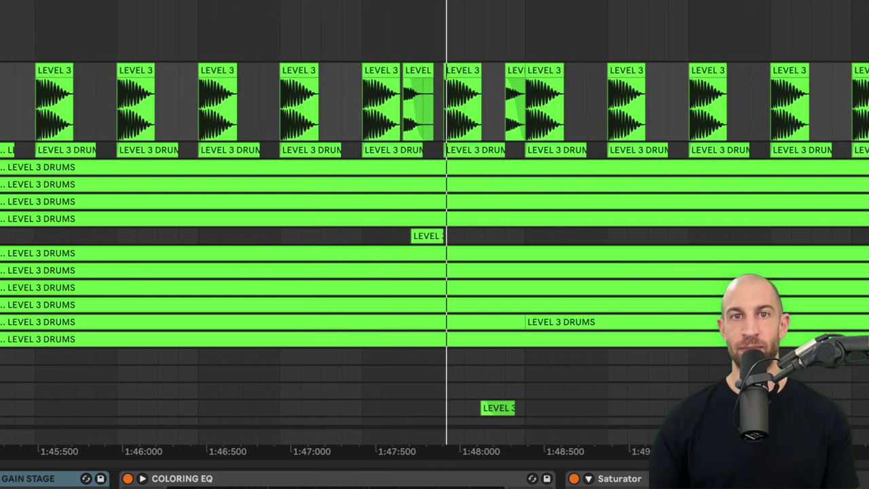
Step: Highlight the first two bars of kick clips and the following two bars to compare their extra hits
key(minus)
key(minus)
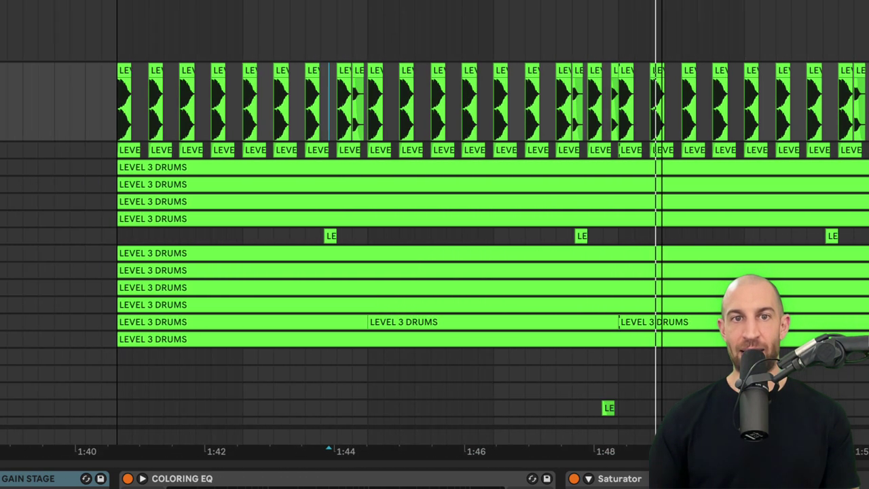
drag(143, 126, 383, 127)
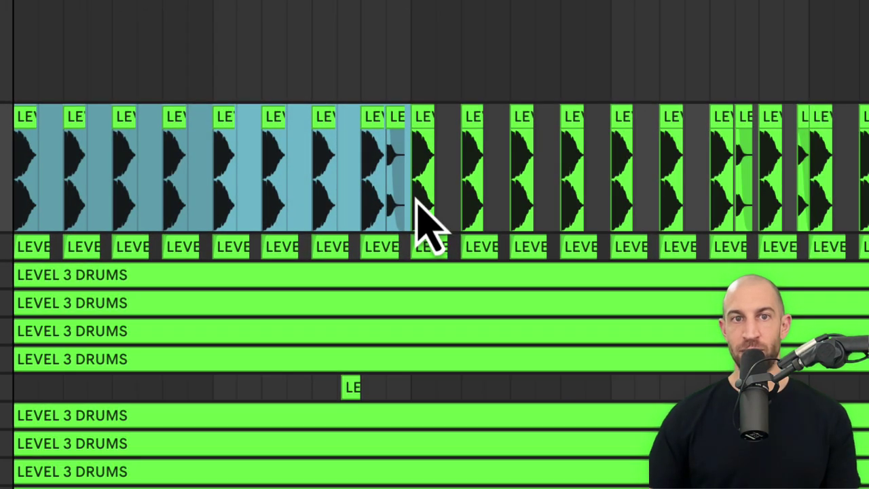
drag(416, 202, 819, 212)
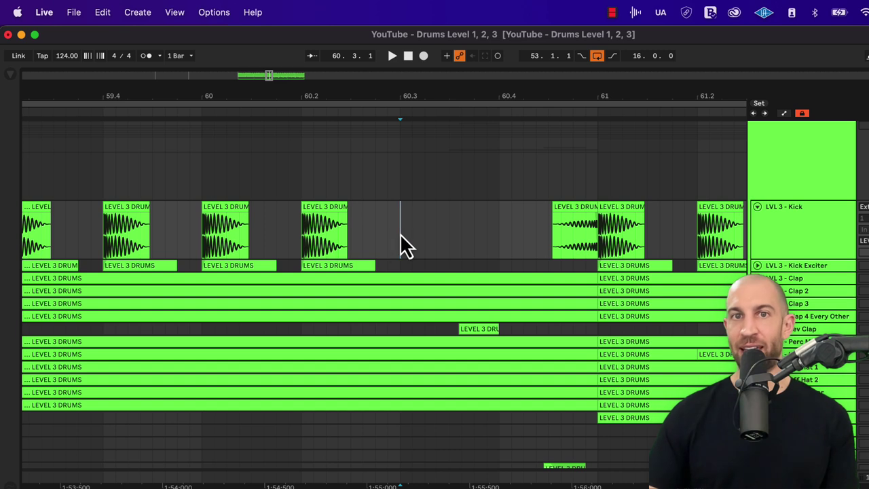
Step: Play the kick from bar 60 and examine the reversed kick clip leading into bar 61
click(623, 211)
click(202, 239)
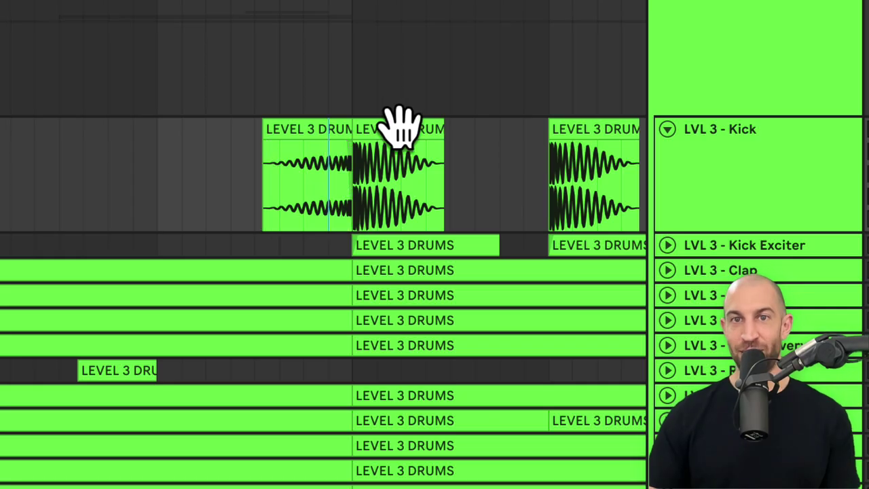
drag(621, 204, 580, 209)
drag(325, 146, 324, 158)
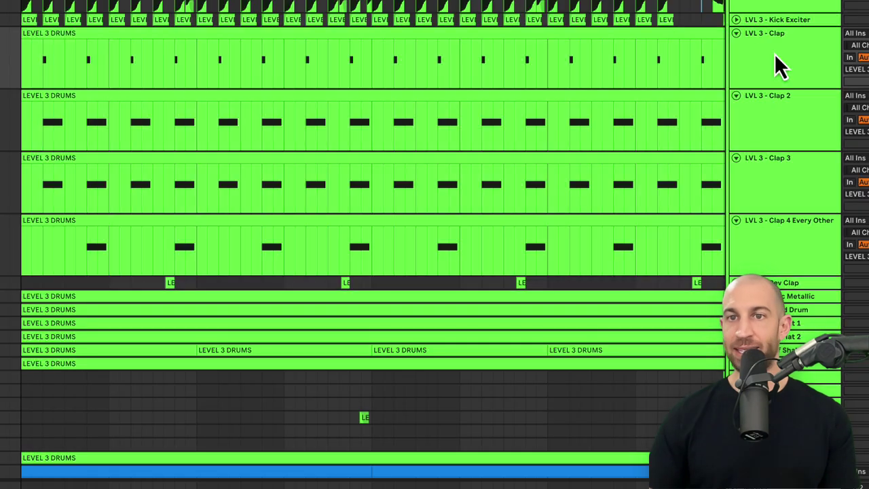
Step: Select the Clap, Clap 2, Clap 3, Clap 4 Every Other and Rev Clap tracks, and play the drums from the section start
click(772, 58)
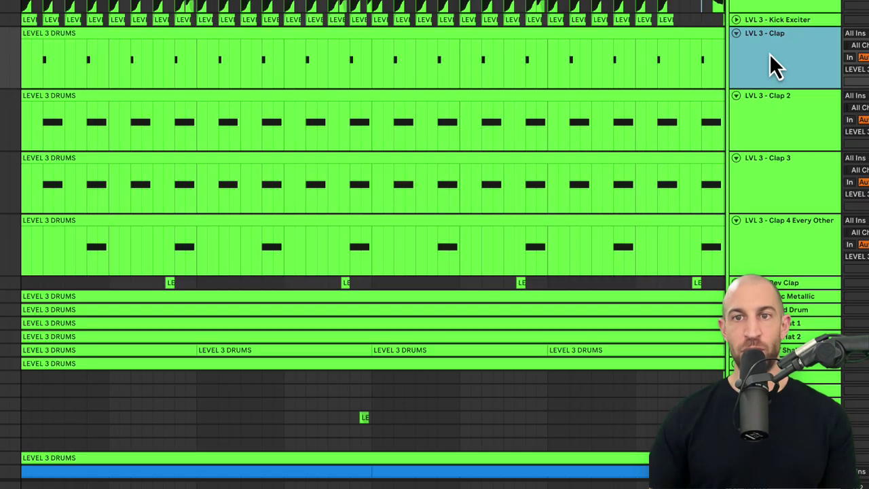
shift+click(783, 217)
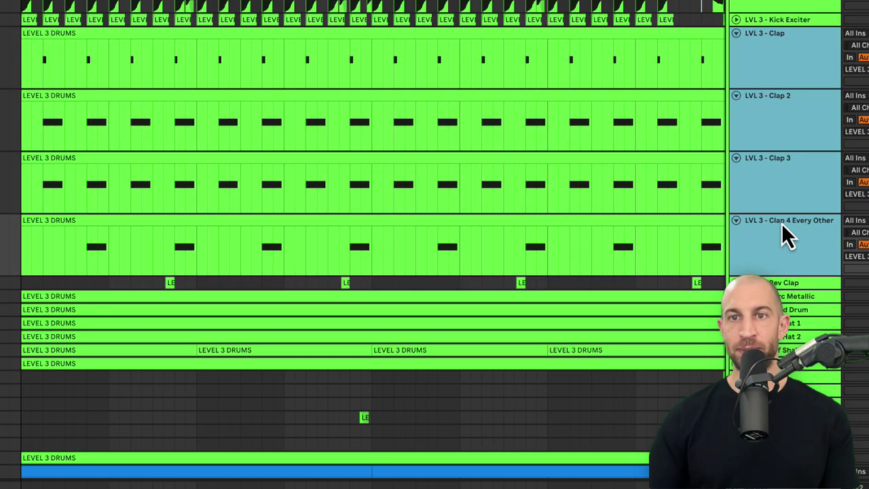
shift+click(793, 281)
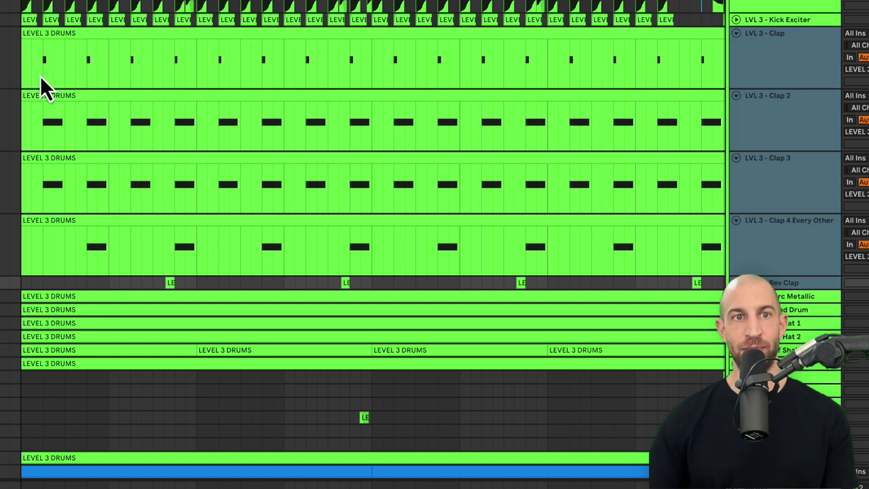
click(31, 66)
key(space)
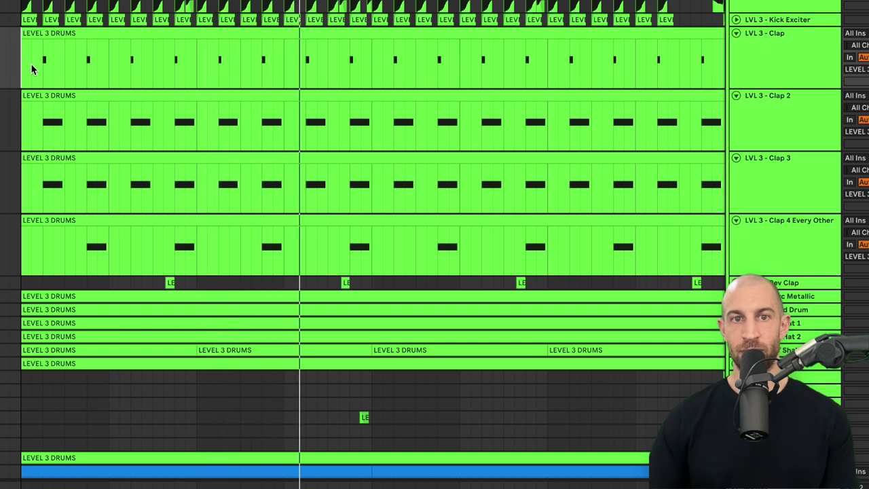
Step: Highlight the first and second clap hits across the layered clap tracks and play the pattern around Clap 4 Every Other
scroll(89, 21, up, 6)
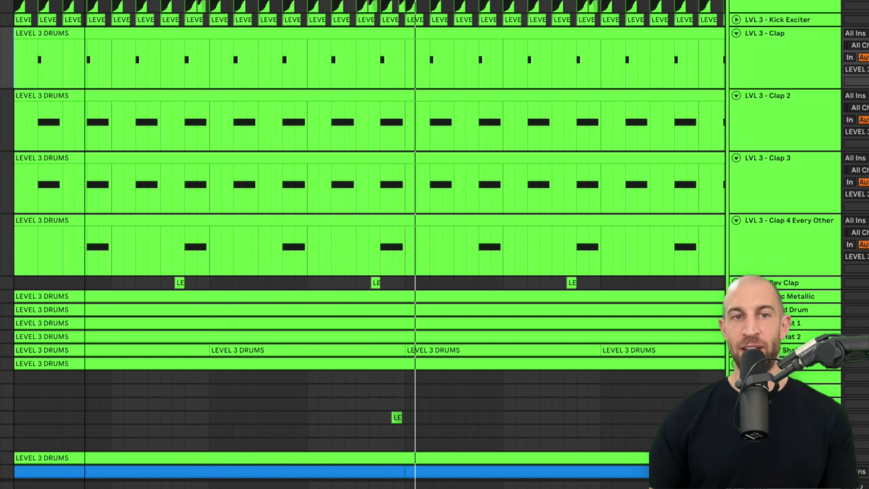
drag(6, 68, 60, 252)
drag(112, 75, 166, 242)
click(814, 234)
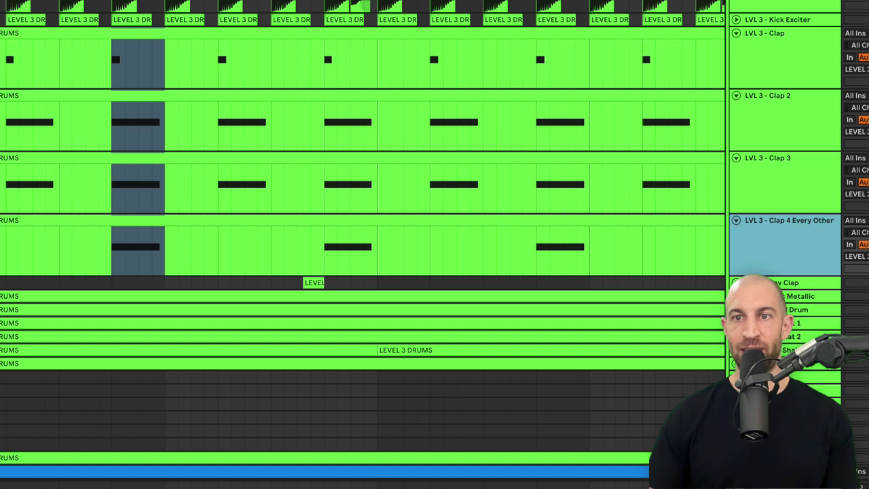
key(space)
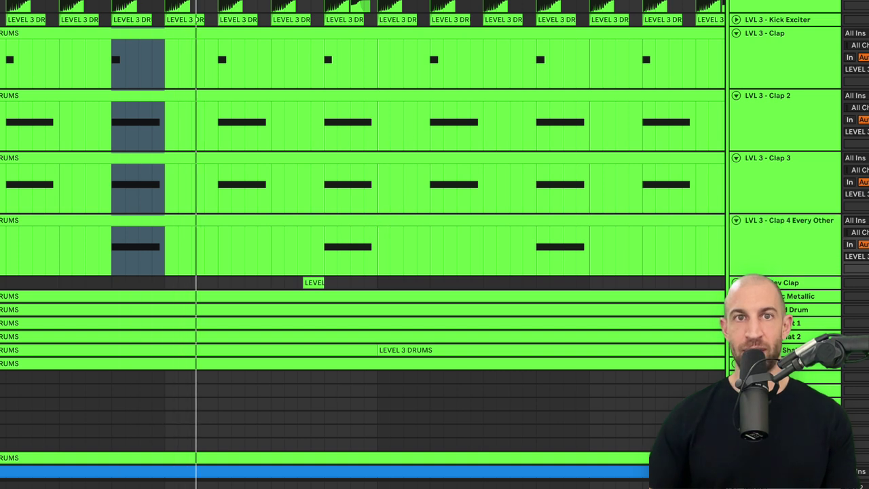
Step: Play the soloed claps from the start and toggle the solo on Clap 4 Every Other to compare the layering
key(minus)
click(67, 244)
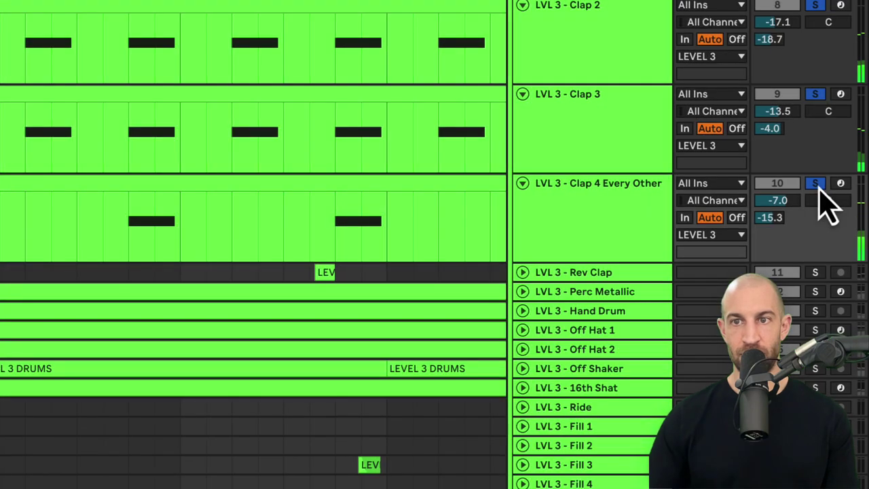
click(818, 185)
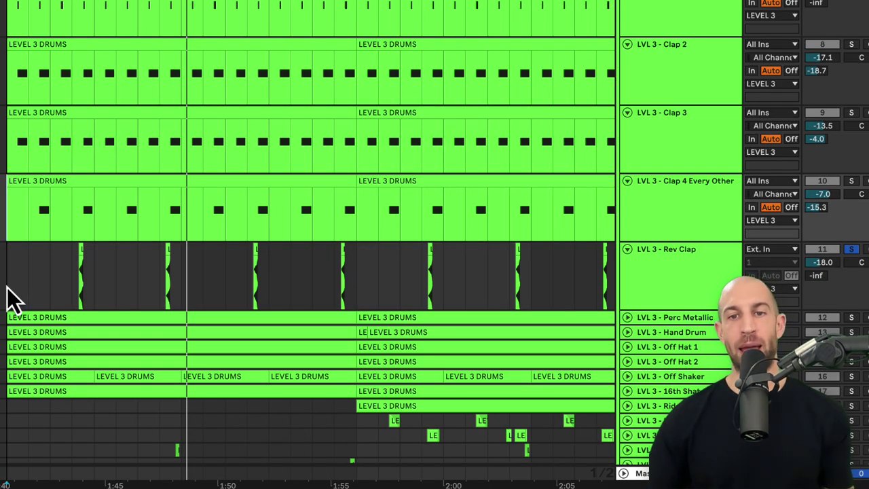
Step: Play the soloed Rev Clap track and inspect the reversed clip leading into the Clap 4 Every Other hit
drag(7, 286, 467, 278)
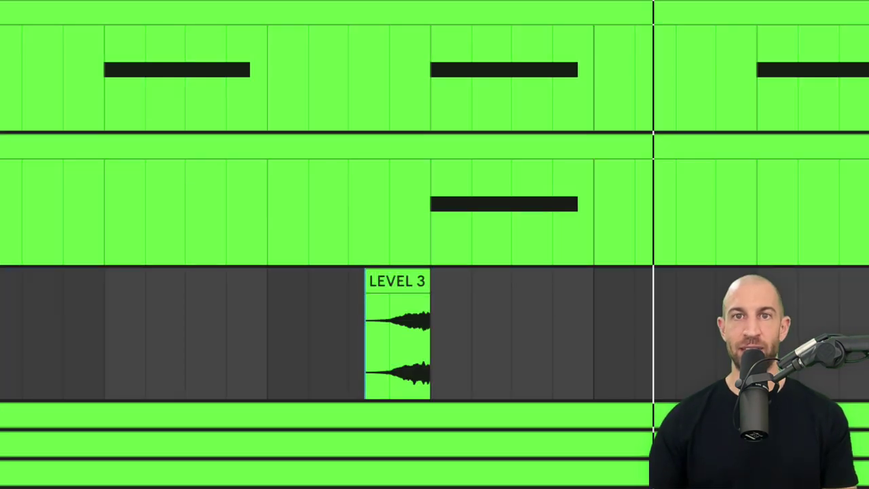
key(minus)
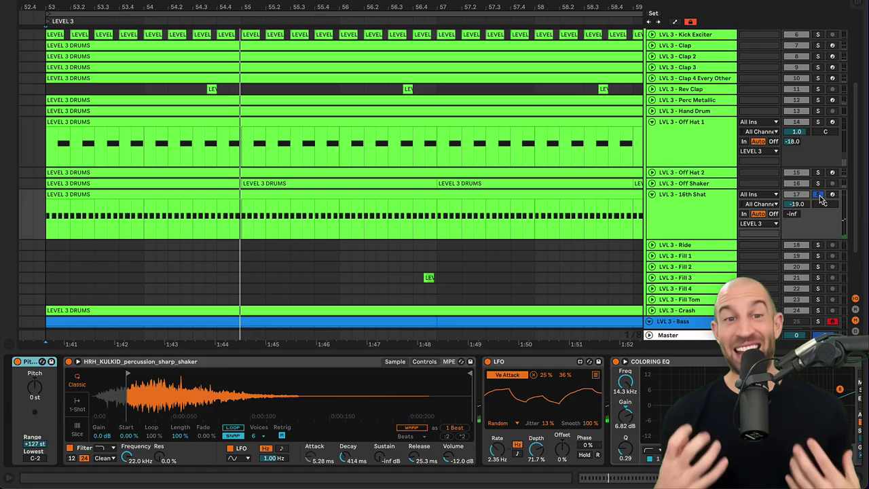
Step: Open the 16th Shat MIDI clip and examine how its C3 notes sit against the grid around beat 1.2
double_click(249, 193)
drag(210, 187, 327, 192)
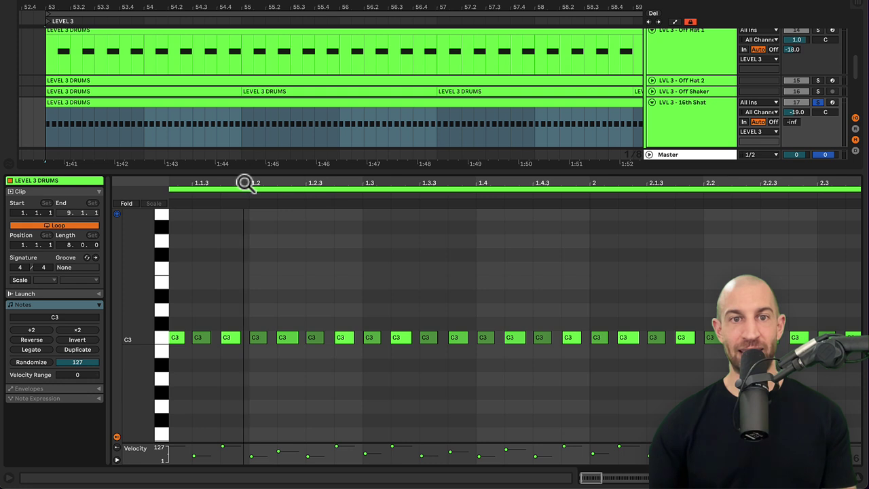
drag(245, 182, 269, 192)
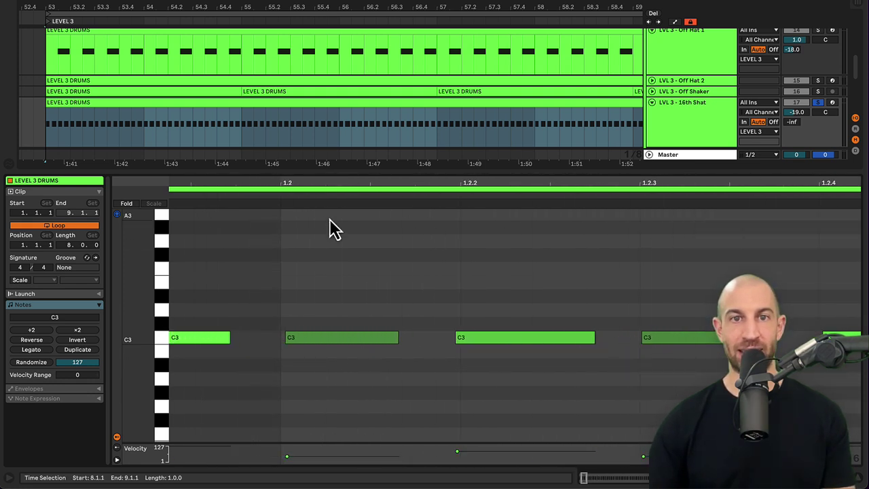
drag(360, 186, 324, 182)
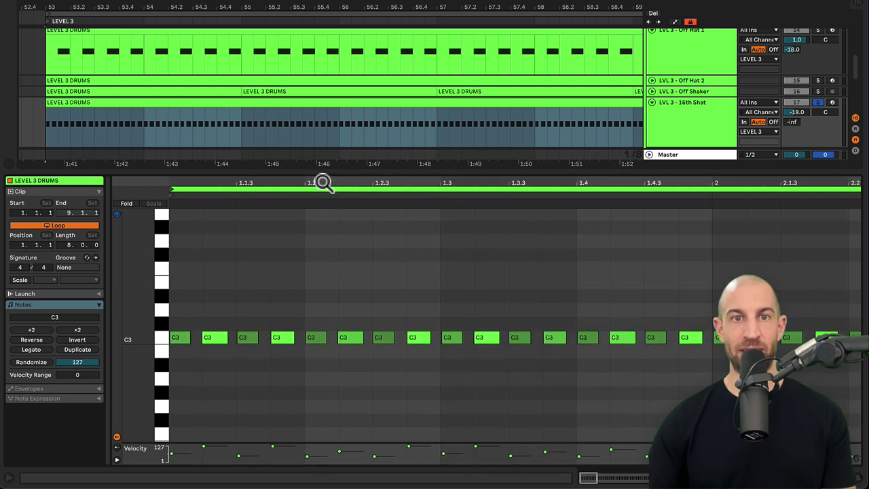
Step: Select the C3 note on beat 1.2, play the soloed 16th Shat pattern, and select all of the clip's notes
click(277, 337)
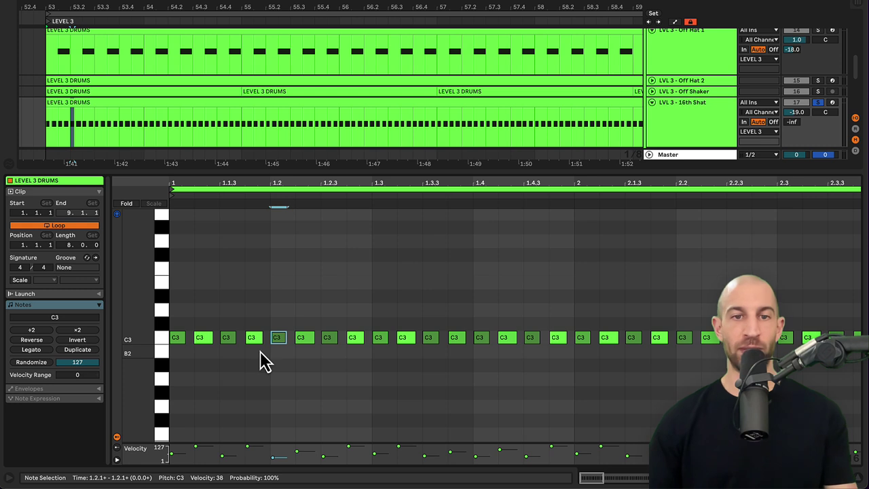
key(space)
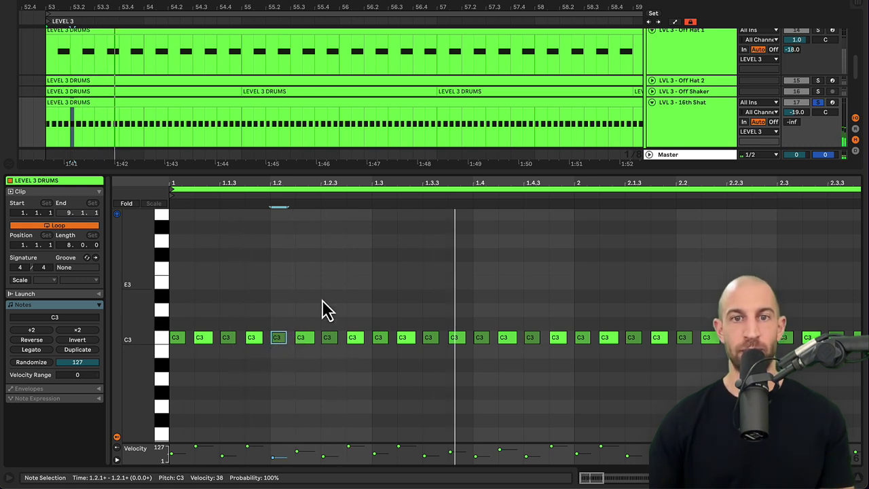
key(ctrl+a)
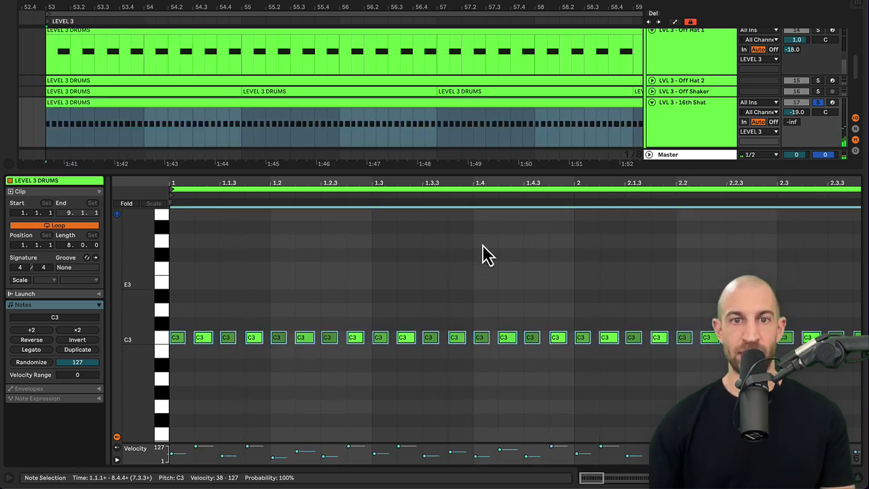
drag(304, 337, 304, 285)
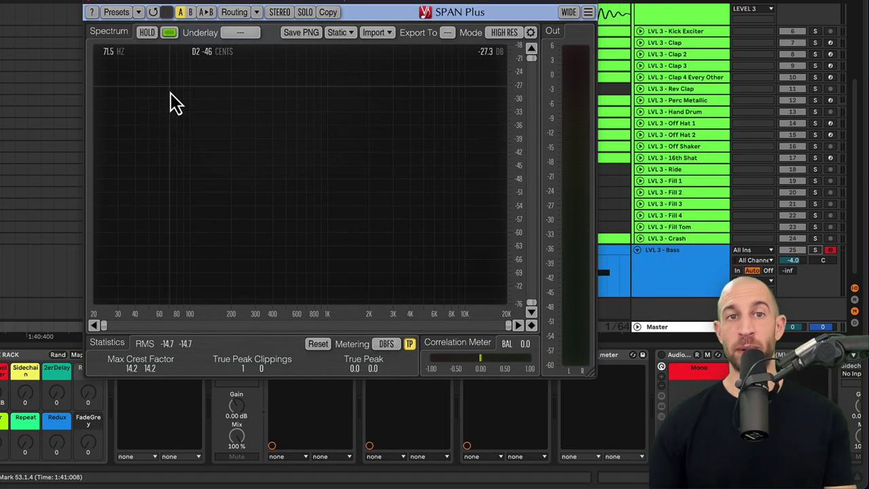
Step: Toggle the spectrum hold in SPAN Plus, and play the drums to audition EQ Eight's narrow band 6 cut at 711 Hz
click(147, 33)
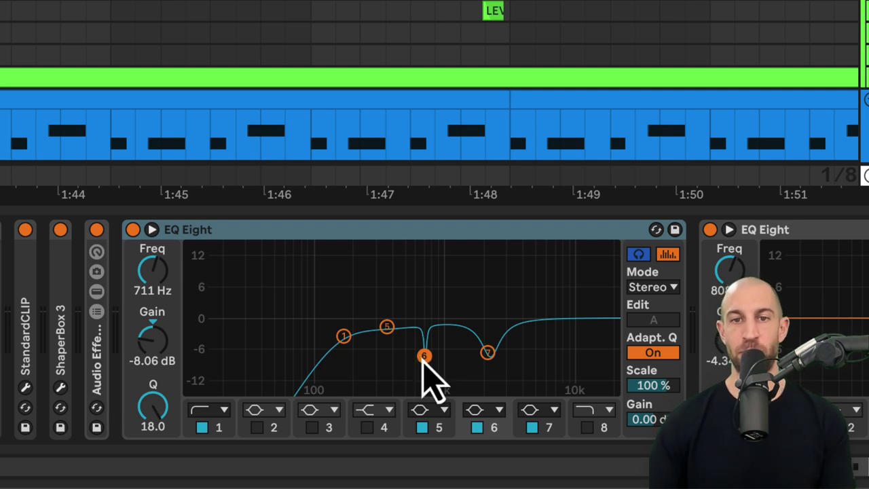
key(space)
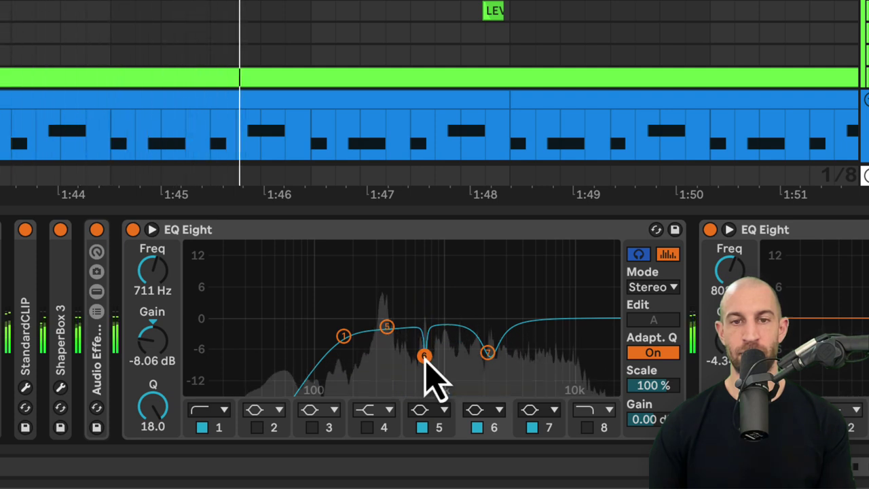
mouse_move(167, 356)
mouse_down()
mouse_move(167, 278)
mouse_move(167, 370)
mouse_move(167, 354)
mouse_up()
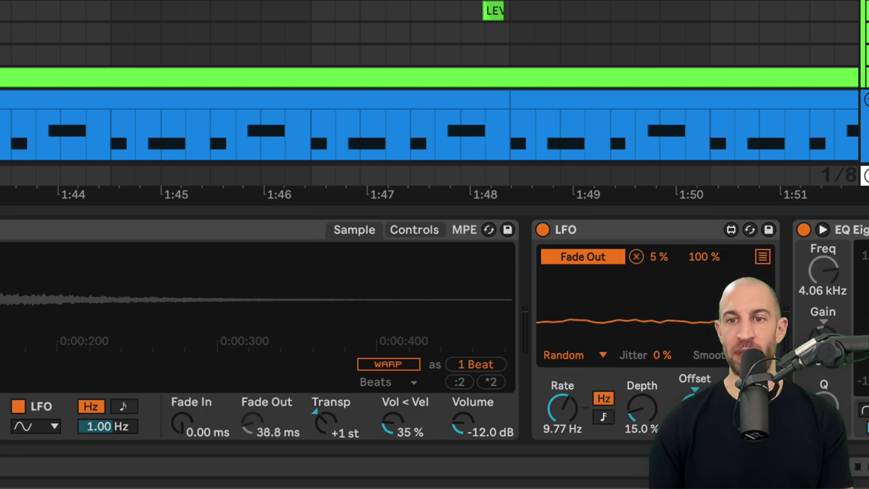
Step: Play Off Hat 1 and audition EQ Eight's band 5 cut at 1.61 kHz in isolation with audition mode enabled
key(space)
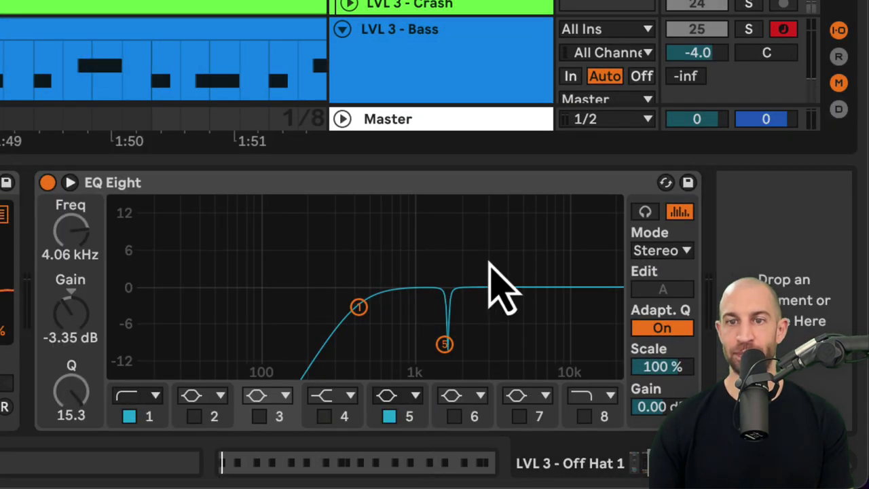
click(445, 345)
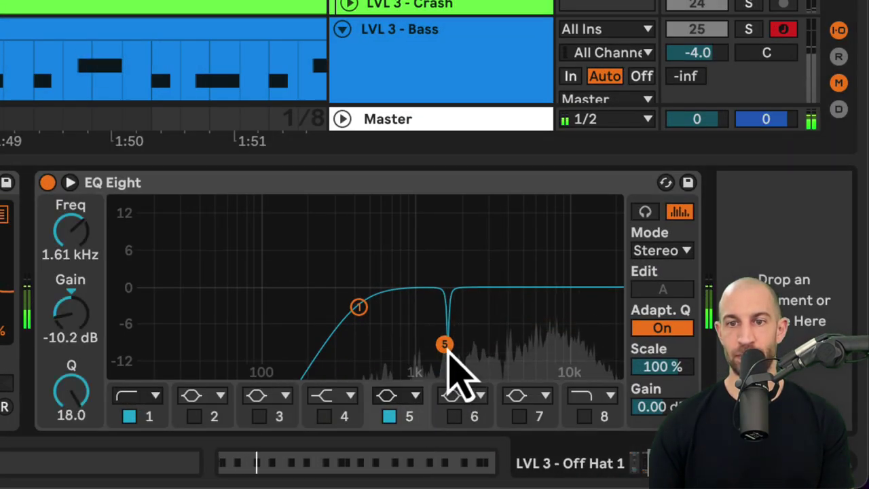
click(647, 212)
drag(445, 344, 445, 344)
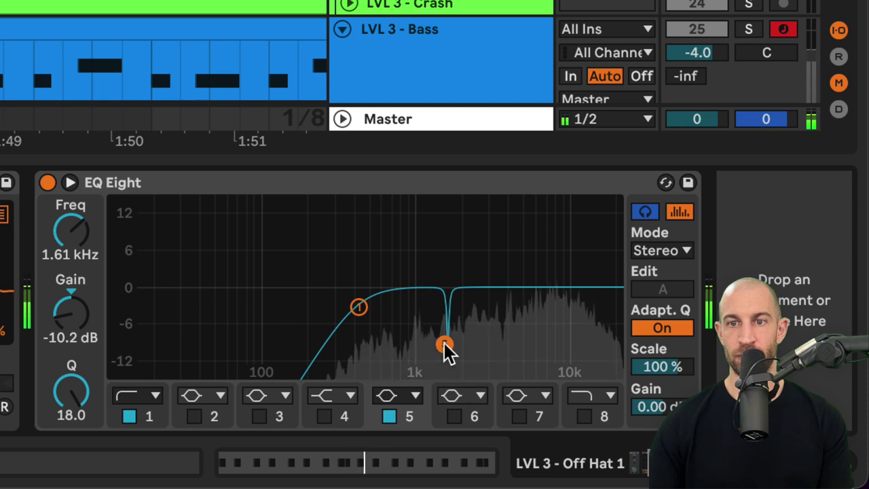
drag(71, 312, 72, 332)
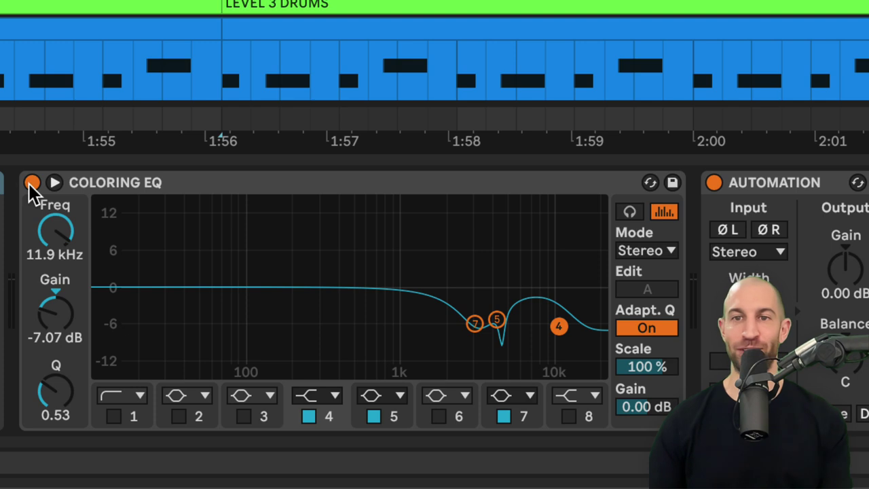
Step: Play the section and repeatedly bypass and re-enable the Coloring EQ to compare the high-frequency cuts
key(space)
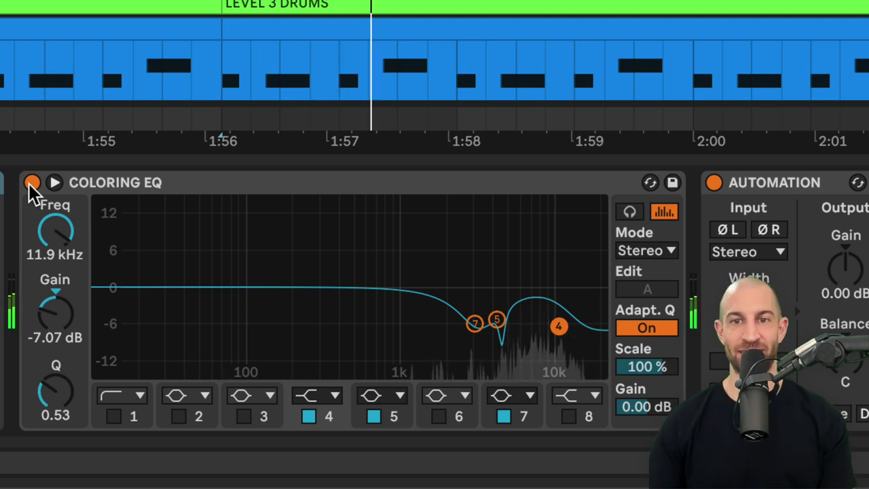
click(32, 183)
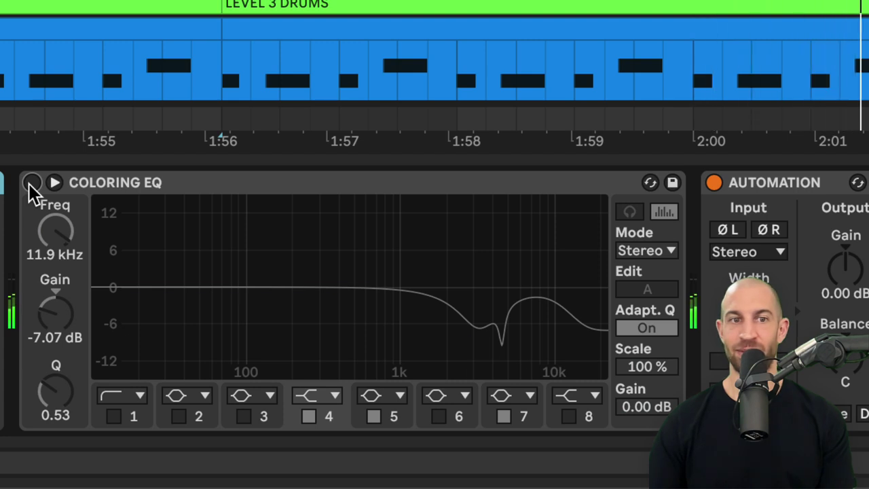
click(29, 183)
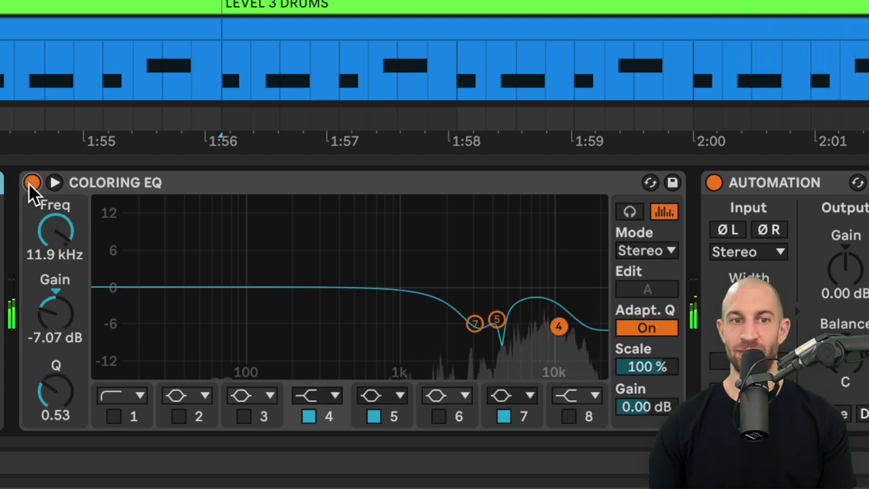
click(30, 184)
click(29, 184)
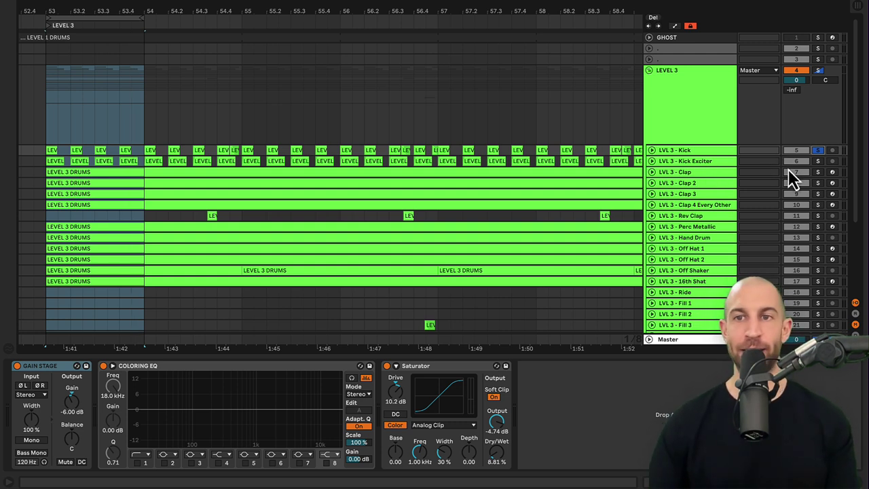
Step: Play the Kick with the Kick Exciter soloed alongside it, and unfold the Kick Exciter track to inspect its waveforms at bar 53
key(space)
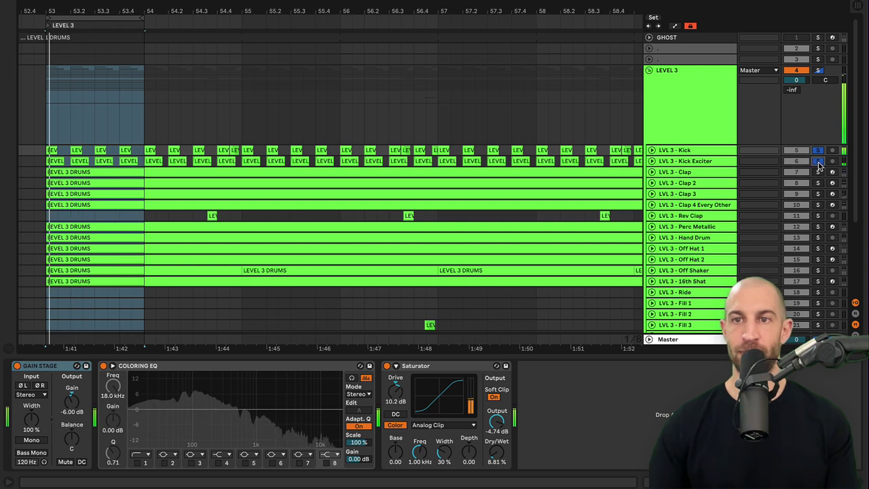
click(819, 161)
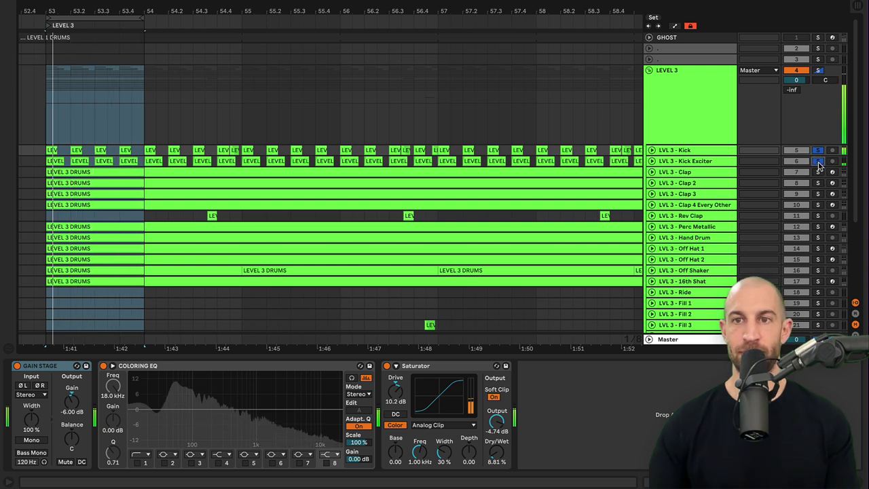
click(652, 162)
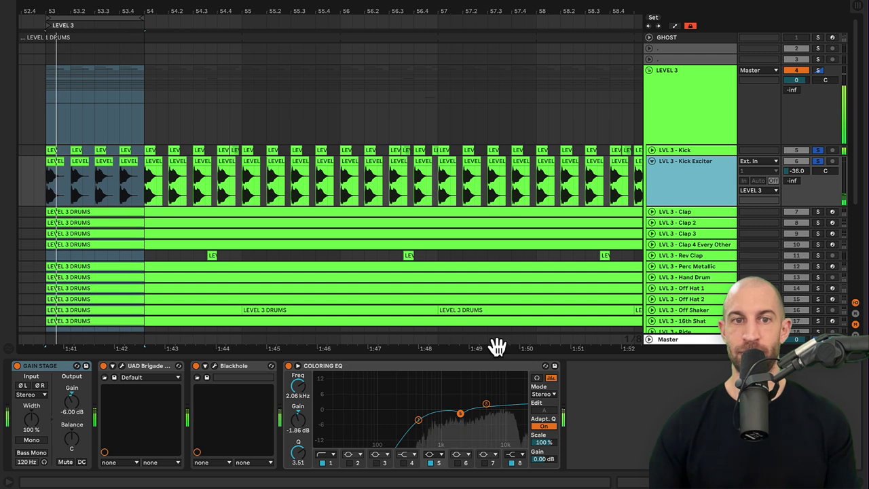
key(space)
drag(61, 10, 64, 146)
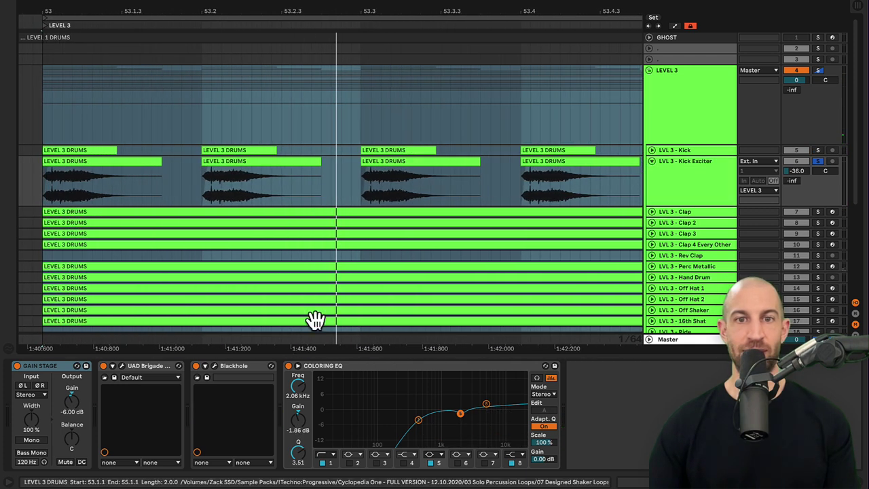
Step: Deactivate the Kick Exciter's Brigade Chorus, Blackhole and Coloring EQ, set the track volume to -10.0 dB, and play the dry sample
click(326, 371)
shift+click(133, 375)
key(0)
mouse_move(797, 171)
mouse_down()
mouse_move(797, 163)
mouse_move(796, 175)
mouse_up()
key(space)
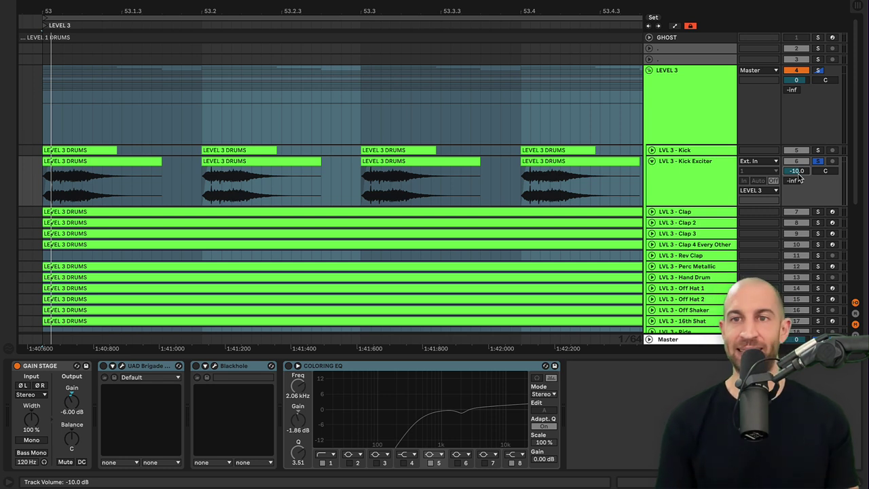
Step: Open and re-enable the Brigade Chorus and Blackhole reverb one after the other on the playing Kick Exciter
click(122, 366)
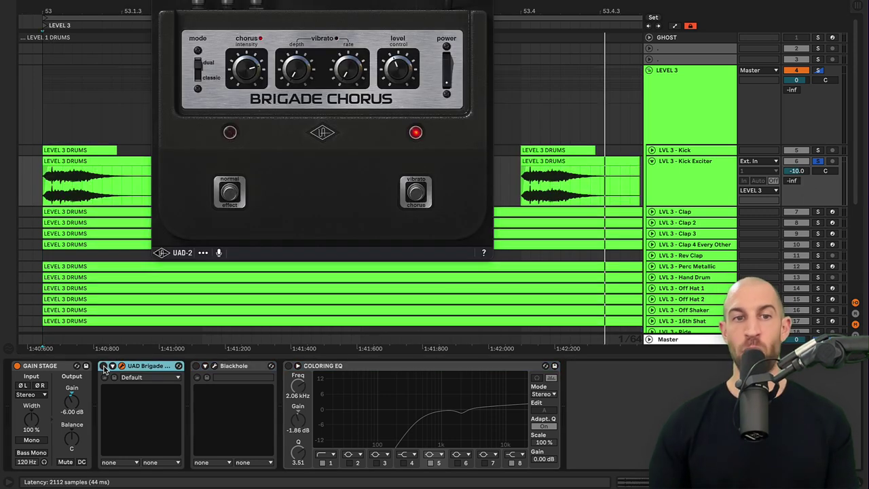
key(space)
click(103, 366)
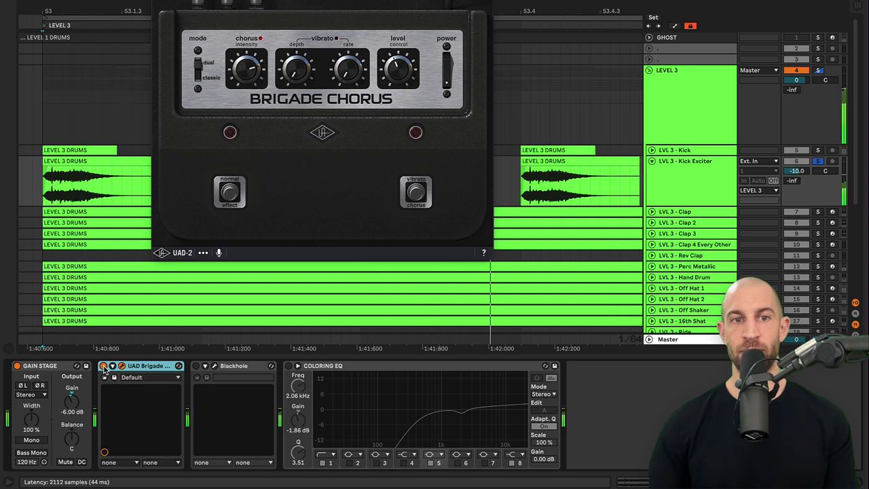
click(198, 375)
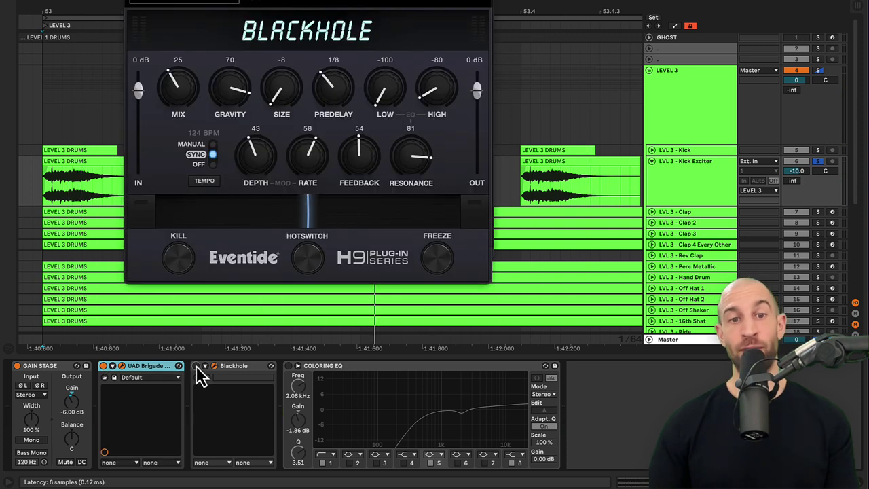
click(196, 367)
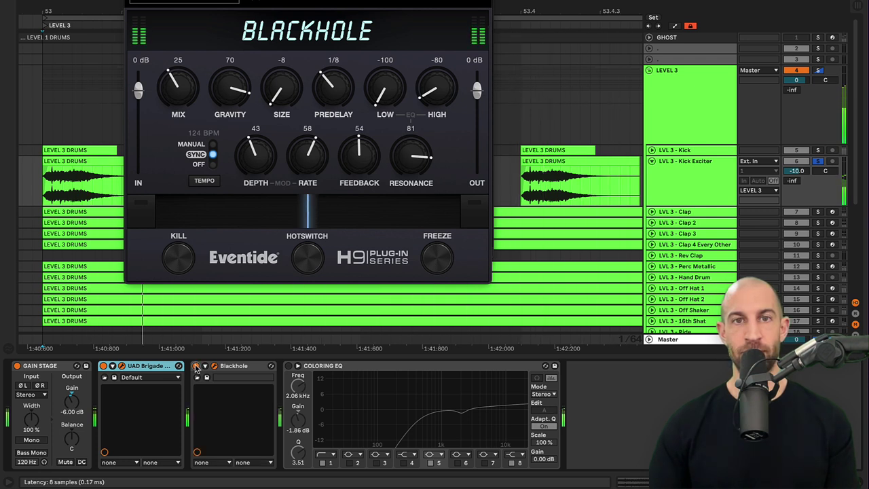
Step: Re-enable the Kick Exciter's Coloring EQ, set its volume to -36.0 dB, and play it with the Kick soloed alongside
click(819, 150)
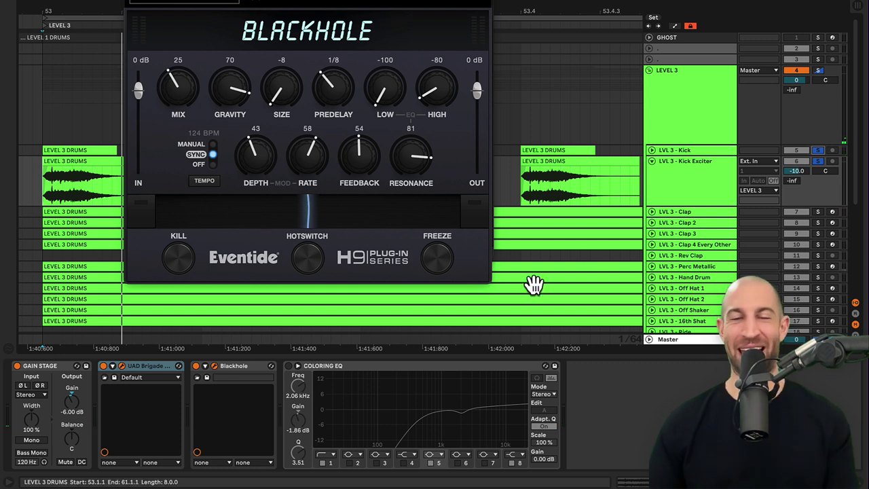
click(289, 366)
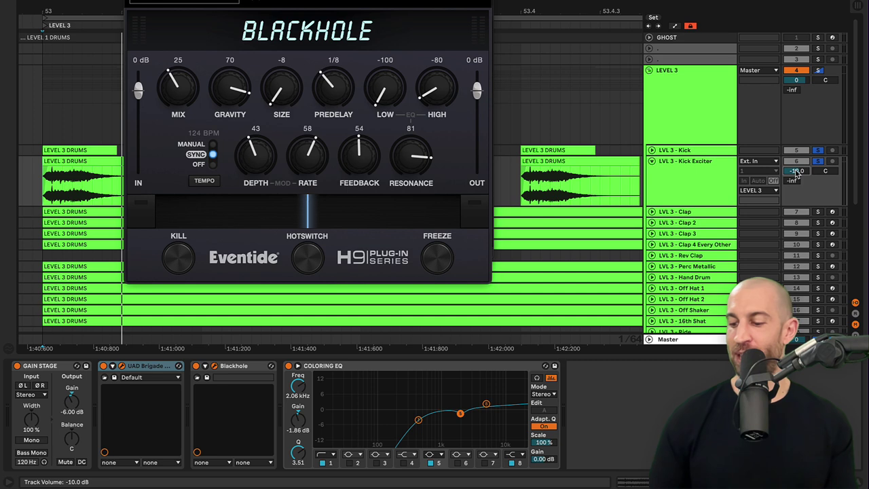
key(space)
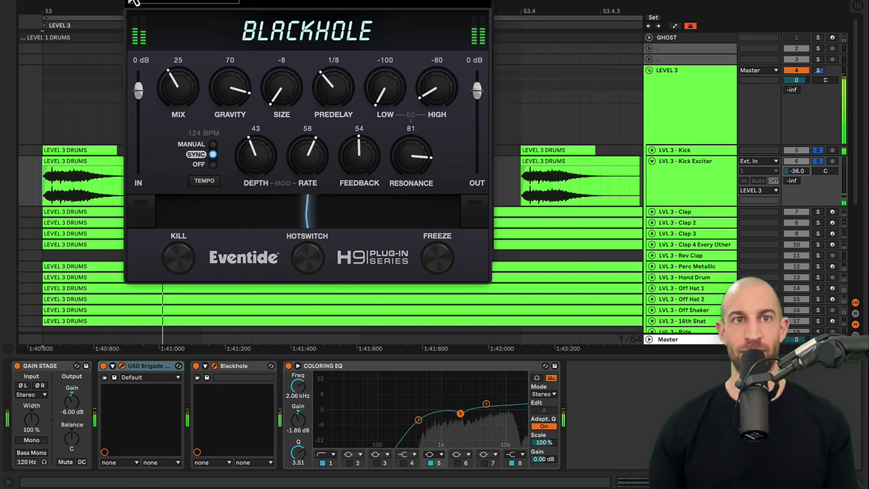
click(163, 2)
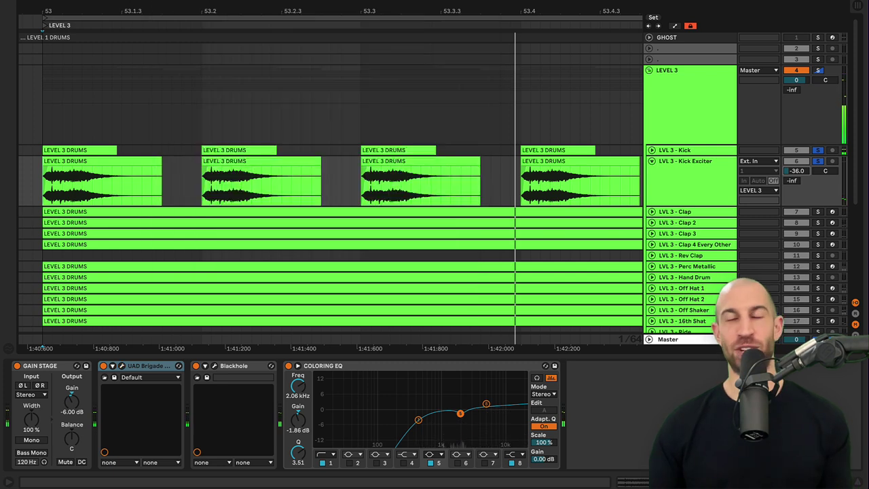
Step: Unfold the Clap, Clap 2, Clap 3 and Clap 4 Every Other tracks to show their note patterns from bar 53
click(656, 214)
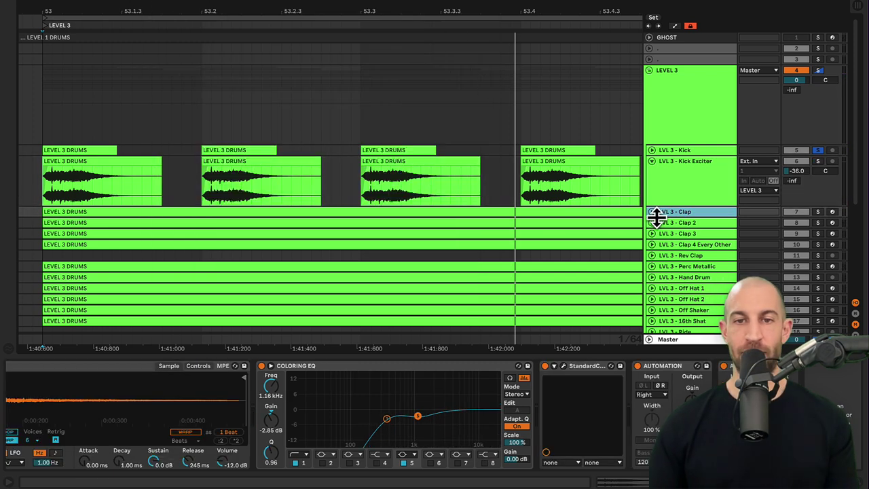
click(651, 212)
scroll(653, 214, down, 2)
click(653, 217)
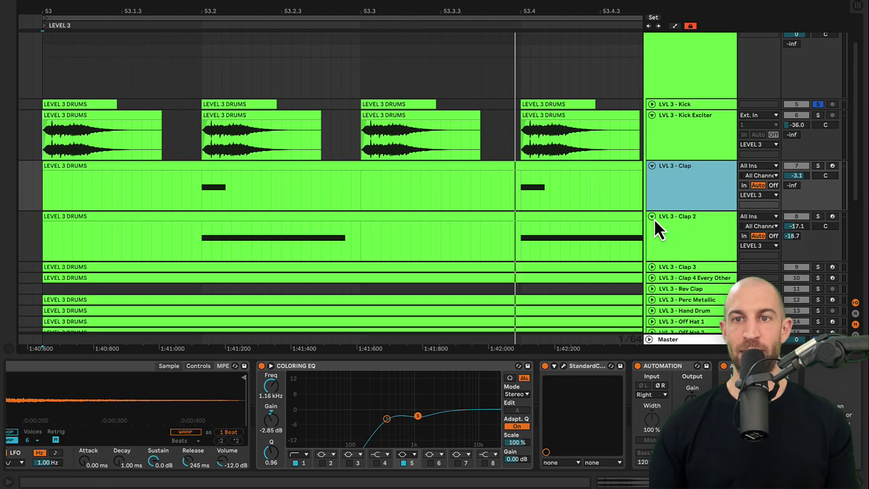
scroll(654, 218, down, 2)
click(654, 219)
scroll(655, 221, down, 2)
click(652, 221)
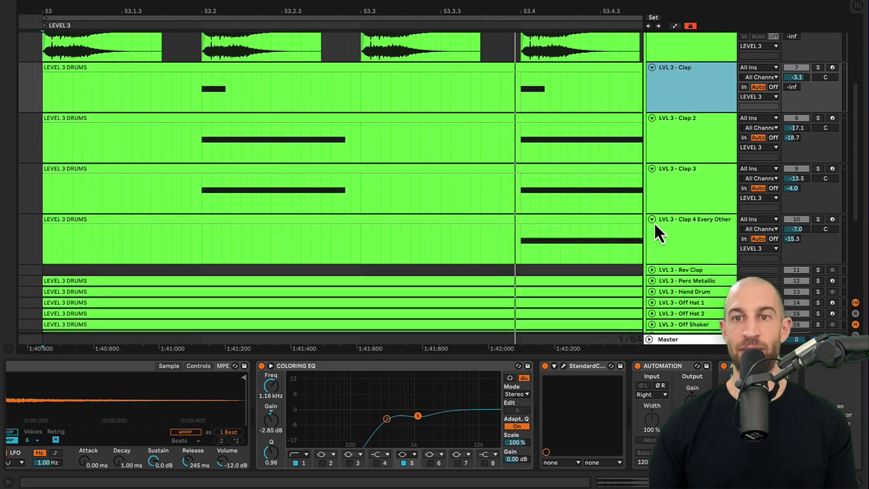
drag(493, 7, 493, 1)
scroll(291, 101, down, 2)
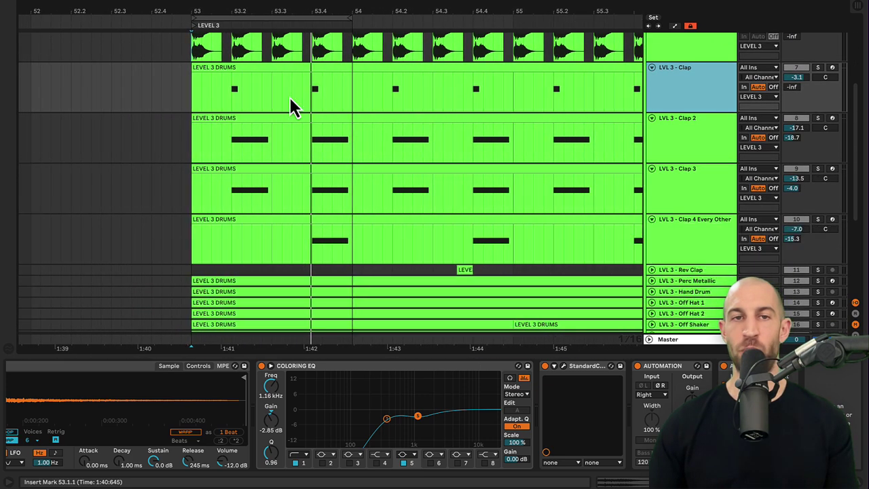
Step: Solo the Clap track, select its notes in bar 53 and play the loop
shift+click(719, 109)
key(space)
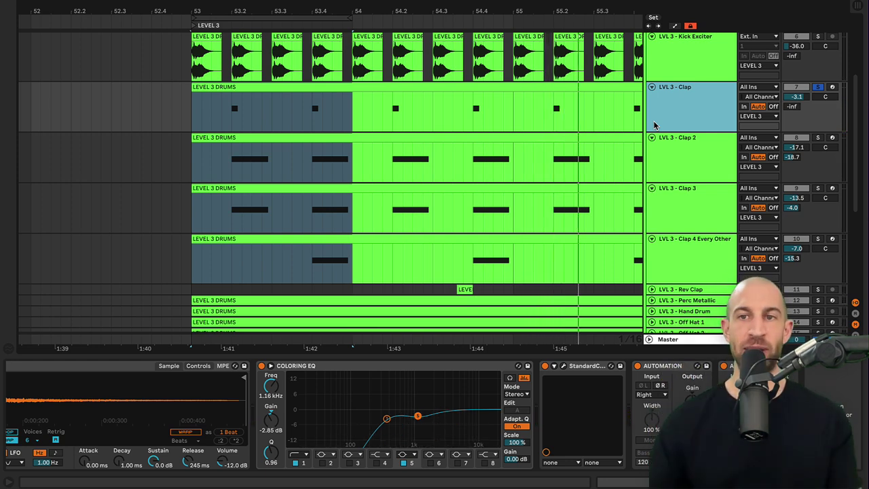
click(621, 140)
drag(194, 113, 352, 122)
key(space)
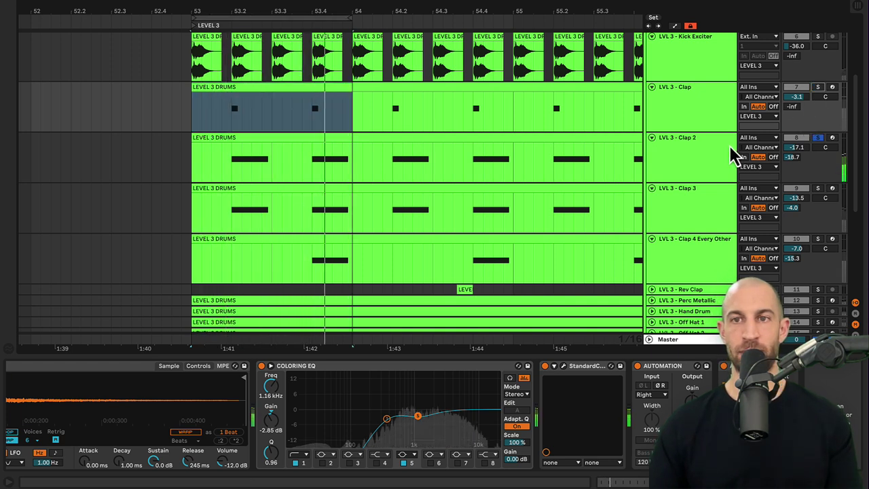
Step: Compare Clap 2 alone and layered with the Clap, and show Clap 2's sample and Coloring EQ
click(818, 88)
click(819, 89)
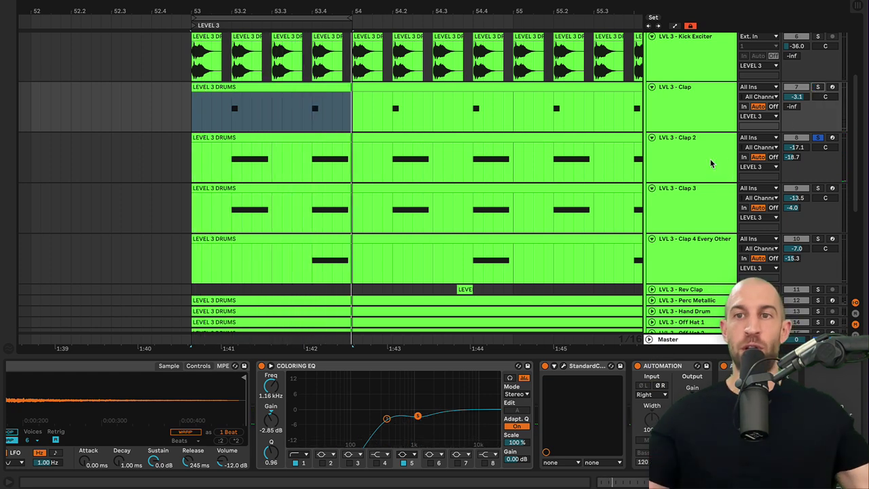
click(711, 163)
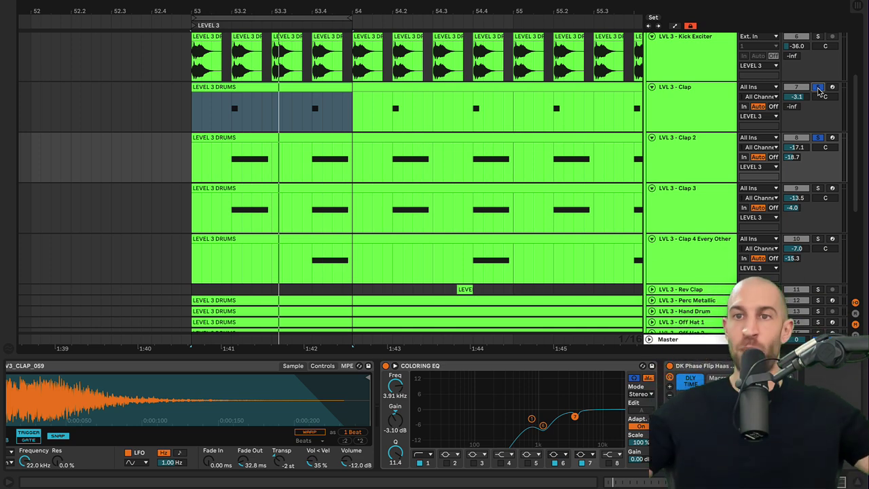
Step: Solo Clap 3, show its sample and effect chain, and play it on its own
click(819, 188)
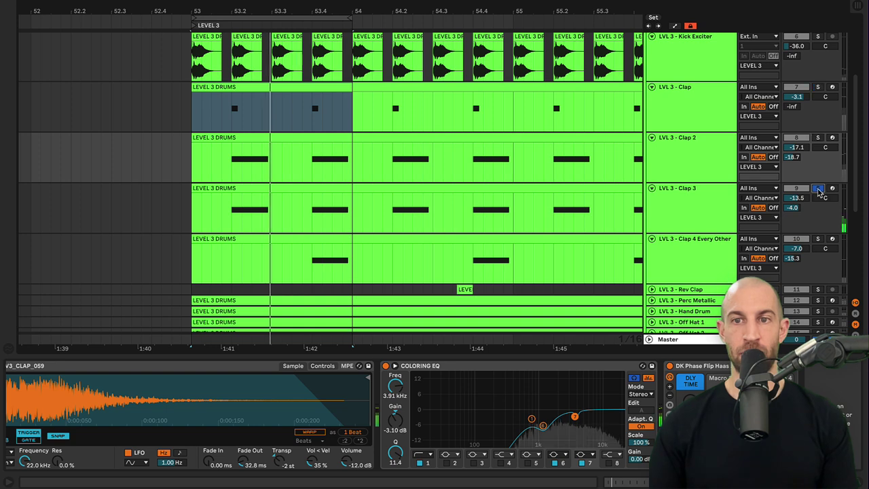
click(675, 215)
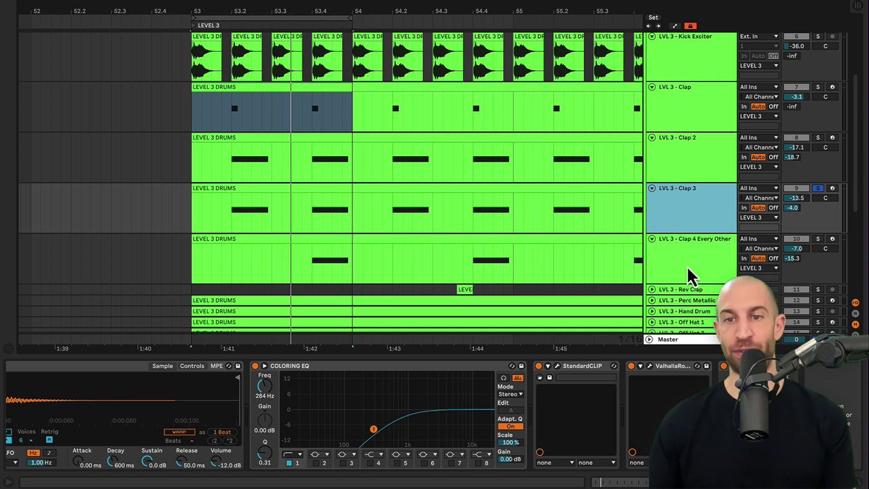
key(space)
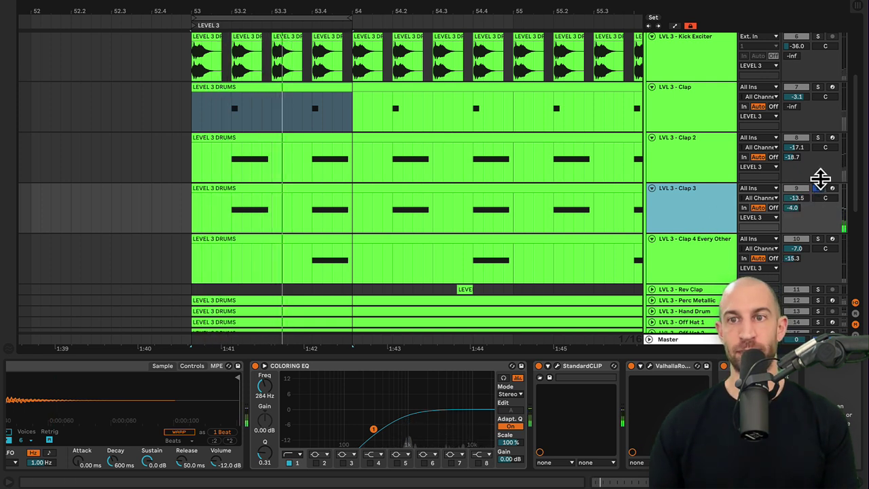
Step: Layer the playing Clap 3 with Clap, Clap 2 and Clap 4 Every Other by soloing all four tracks together
click(818, 137)
click(816, 89)
click(819, 138)
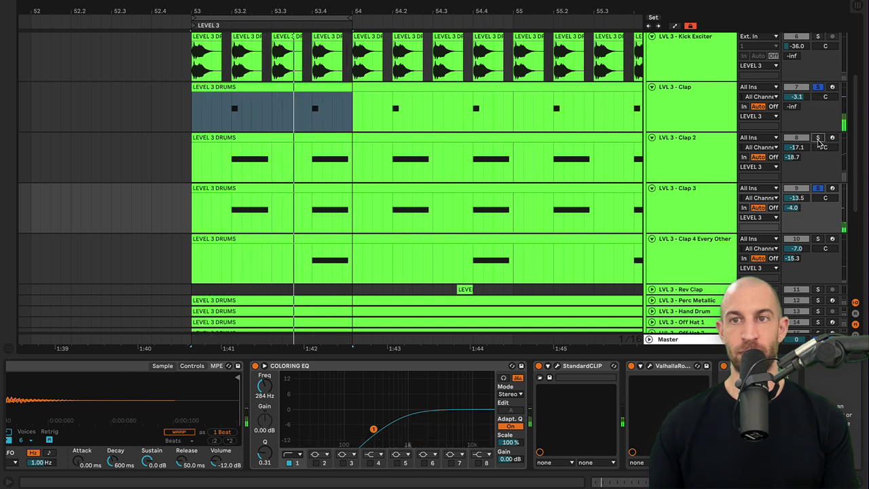
click(818, 138)
scroll(730, 257, down, 1)
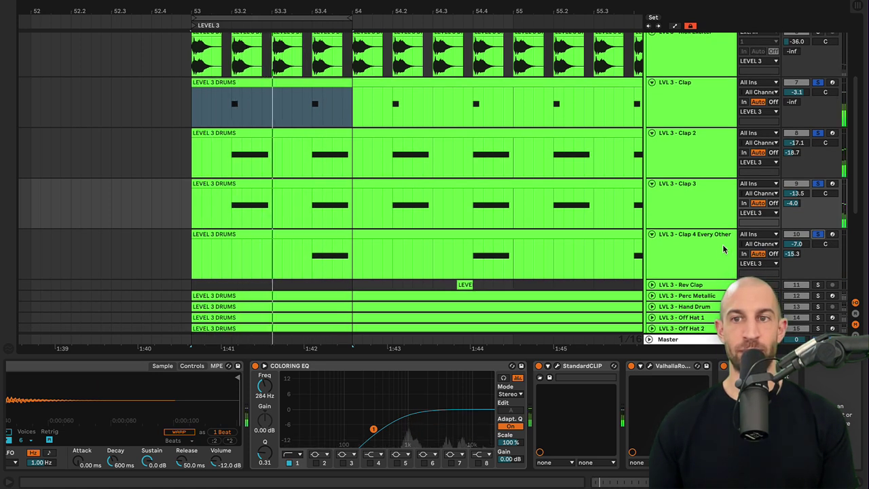
click(817, 234)
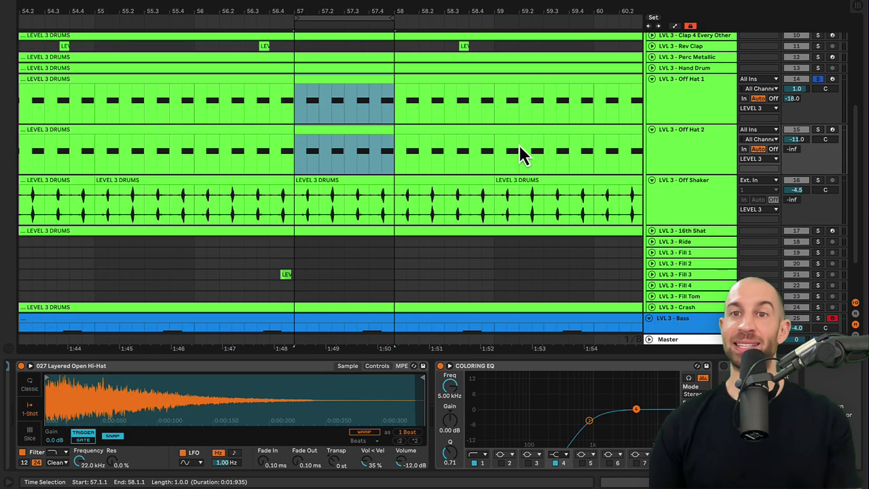
Step: Audition Off Hat 1, Off Hat 2 and Off Shaker one by one over bar 57, and layer all three
click(701, 105)
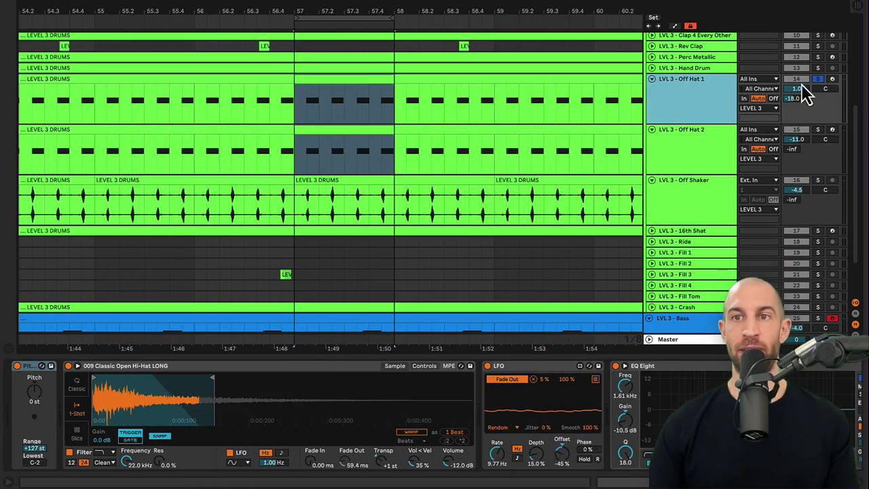
key(space)
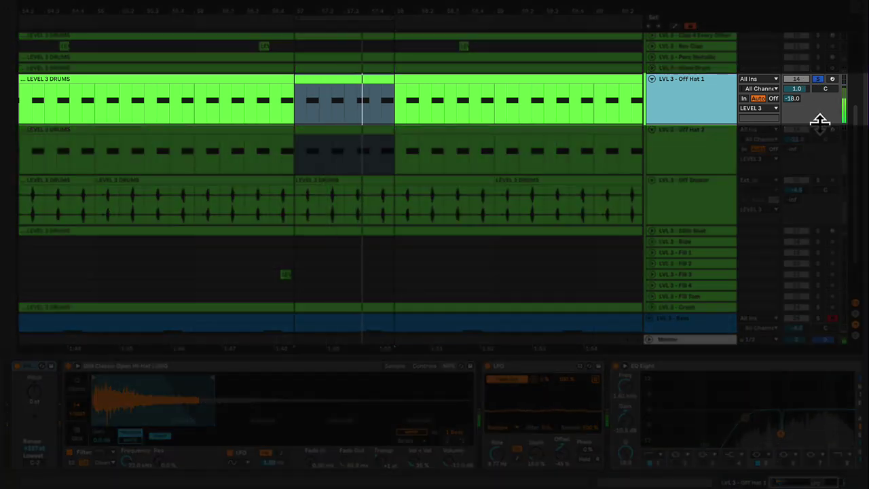
click(817, 130)
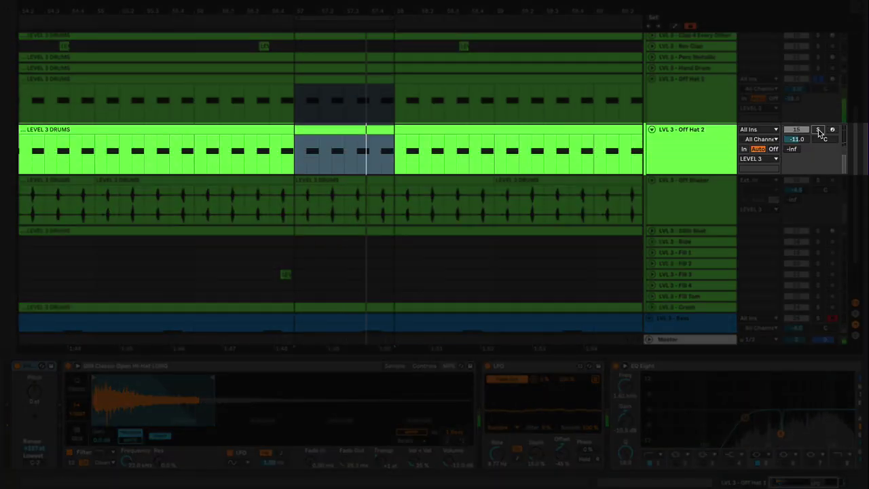
click(818, 181)
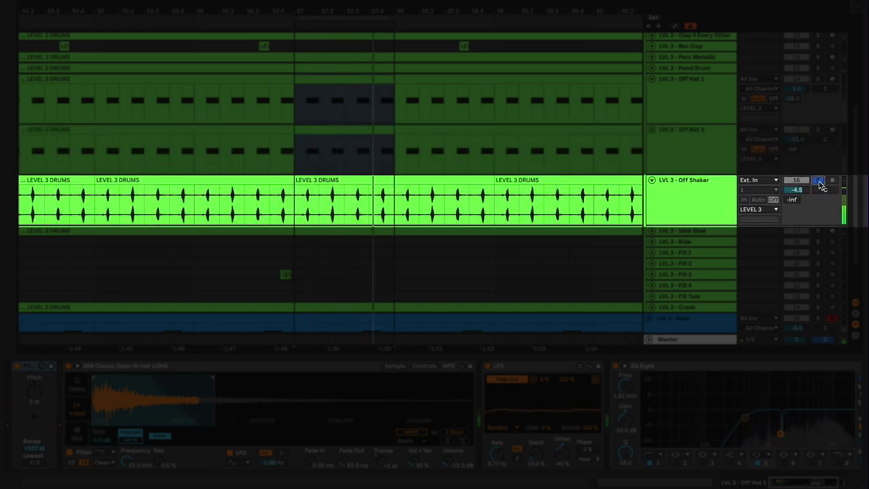
ctrl+click(819, 129)
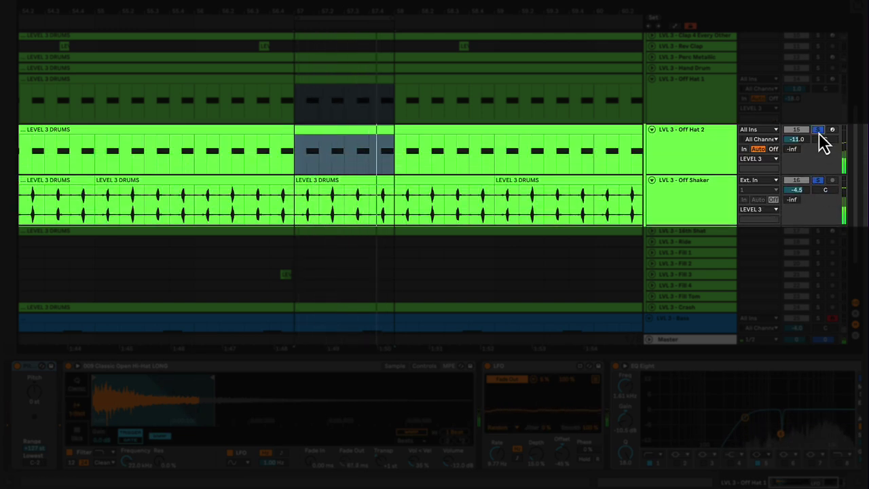
ctrl+click(819, 79)
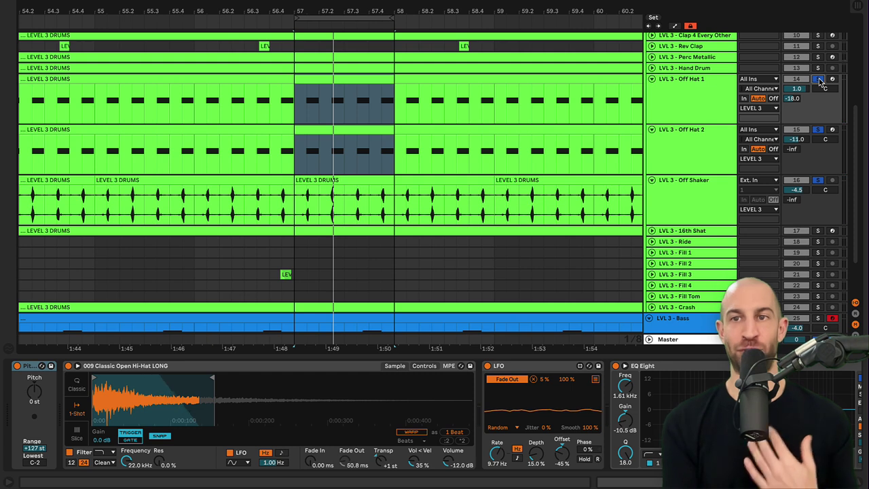
Step: Play Off Hat 2 on its own, and solo Off Hat 1 alongside it to compare the layers
click(818, 129)
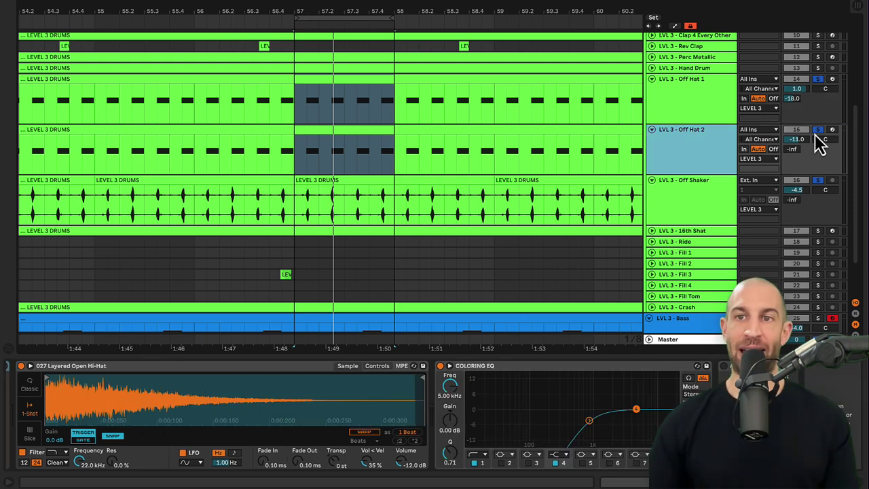
ctrl+click(818, 79)
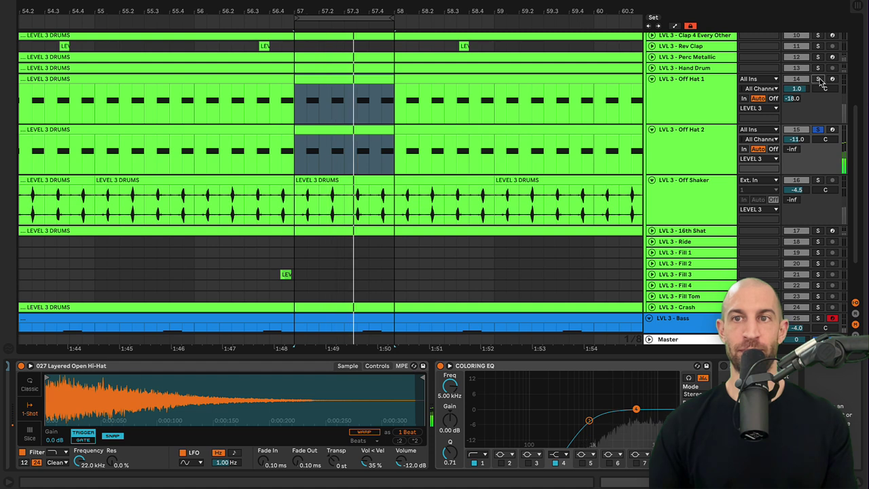
click(819, 79)
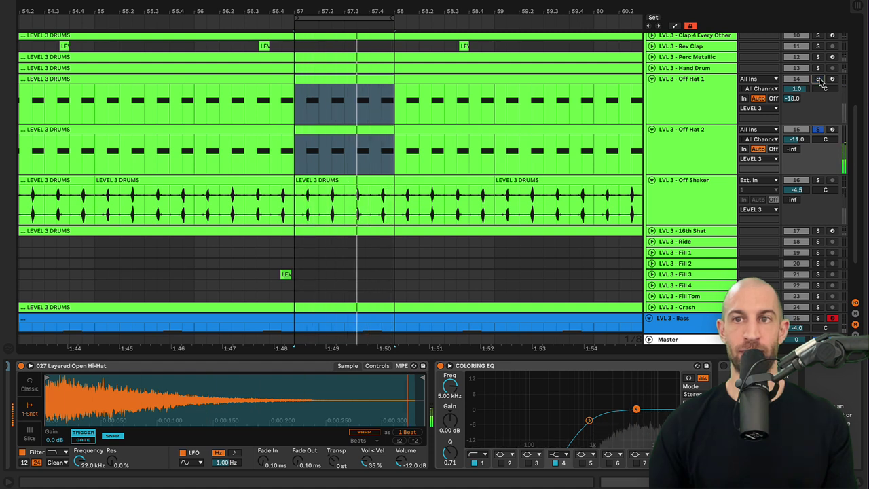
Step: Show the Off Shaker's effect chain, play it soloed, and add Off Hat 2 and Off Hat 1 to it
click(718, 191)
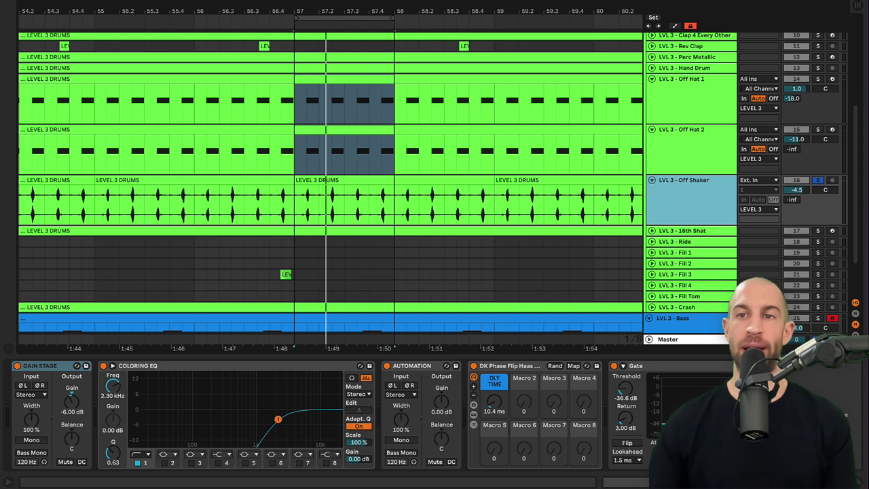
key(space)
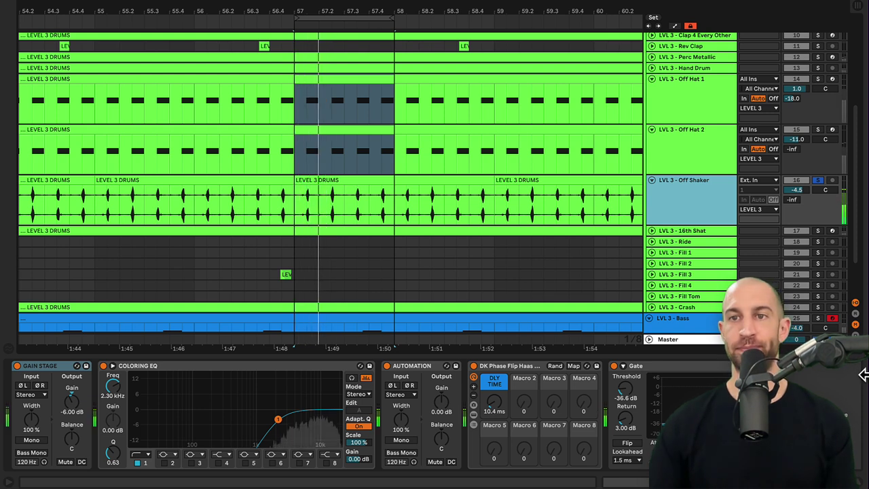
click(819, 130)
click(819, 80)
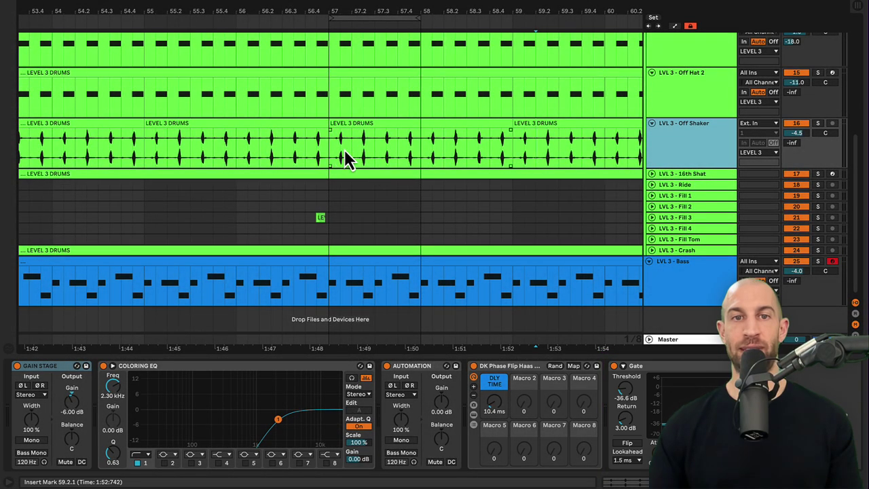
Step: Select the Off Shaker from 57.1.3 to 57.2.3, and compare the playing shaker with its Gate bypassed and enabled
drag(344, 149, 361, 155)
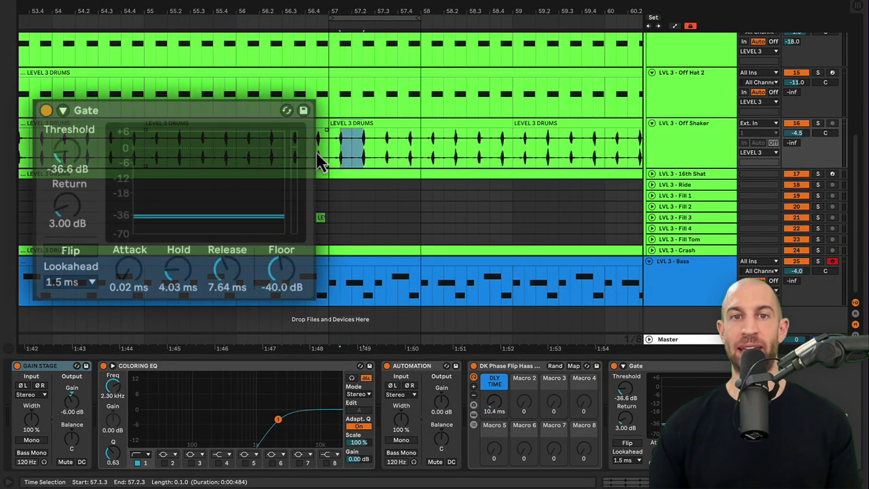
click(615, 366)
key(space)
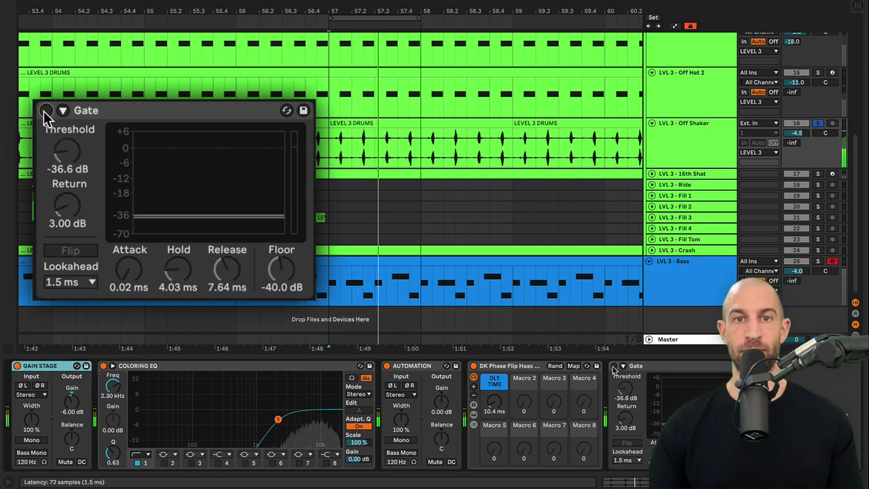
click(615, 366)
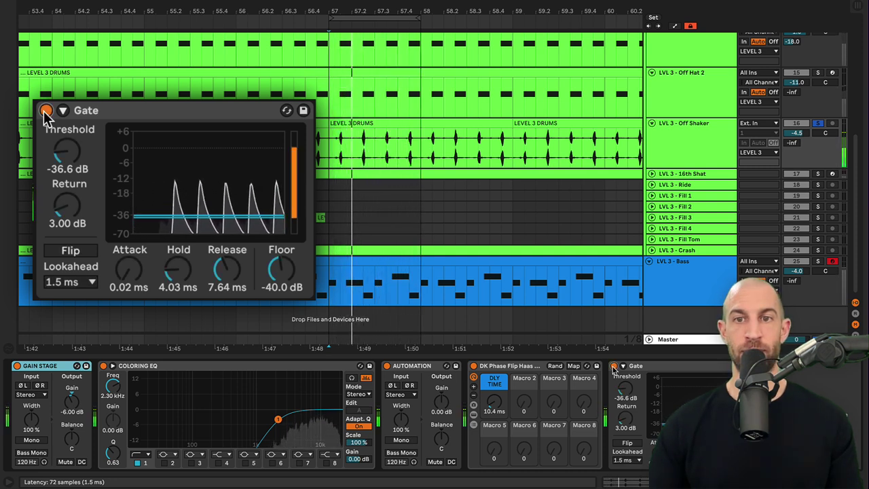
click(614, 366)
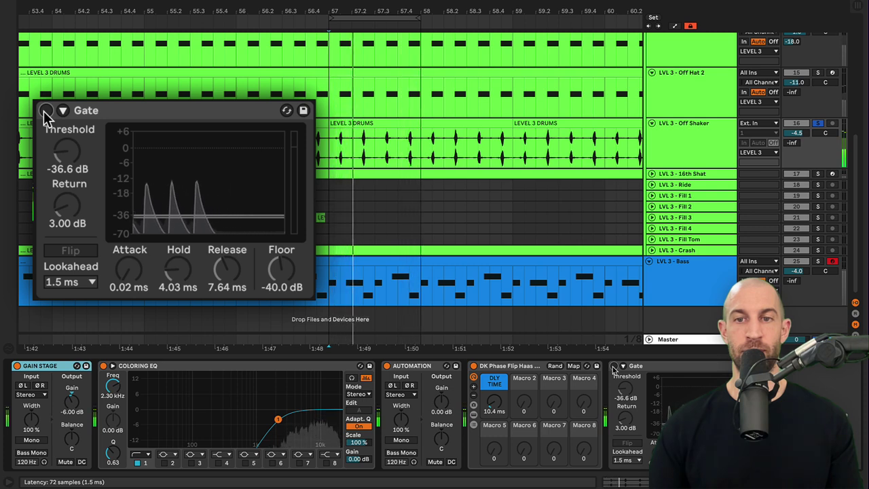
click(46, 112)
Step: Solo Off Hat 1 and Off Hat 2 with the Off Shaker, and toggle the shaker's Gate within the full layer
click(820, 72)
scroll(824, 80, up, 2)
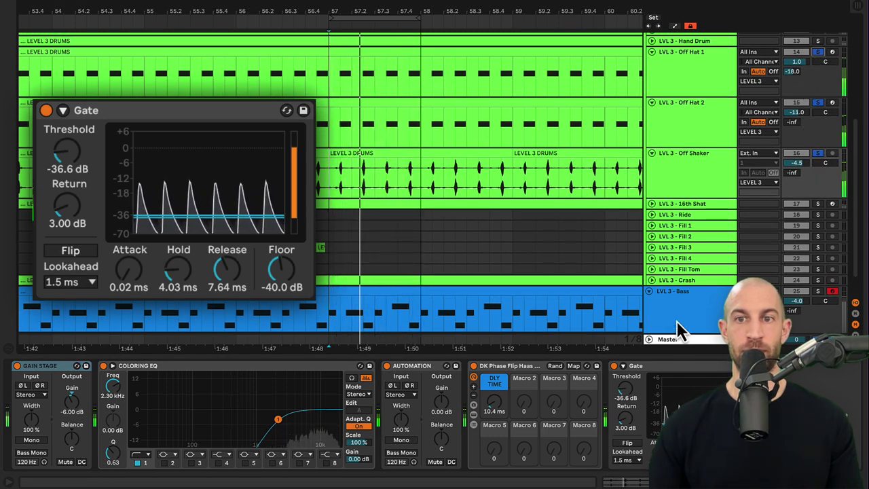
click(45, 112)
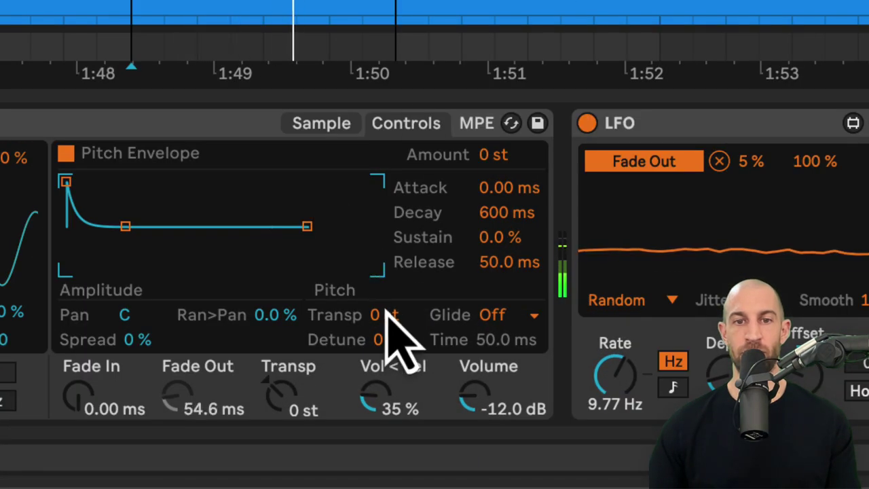
Step: Audition the blue clip's playing sample at transpositions between +1 st and -3 st, and raise it four semitones from the lowest setting
click(400, 320)
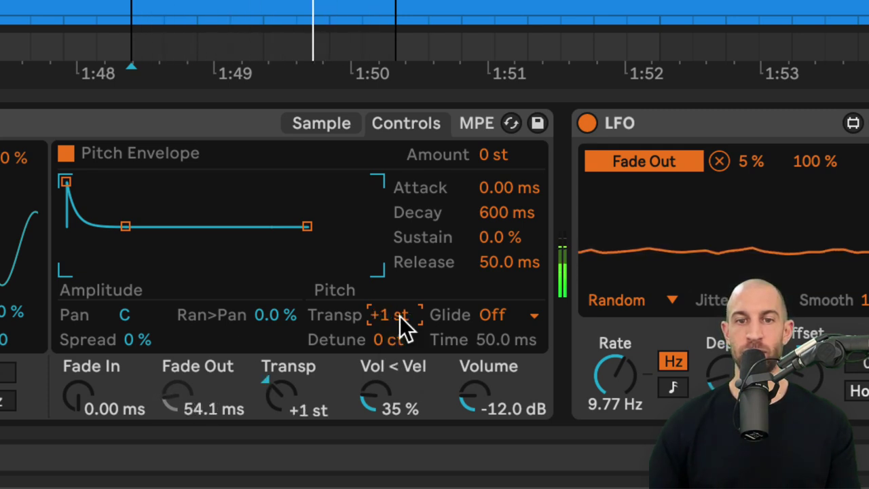
key(Down)
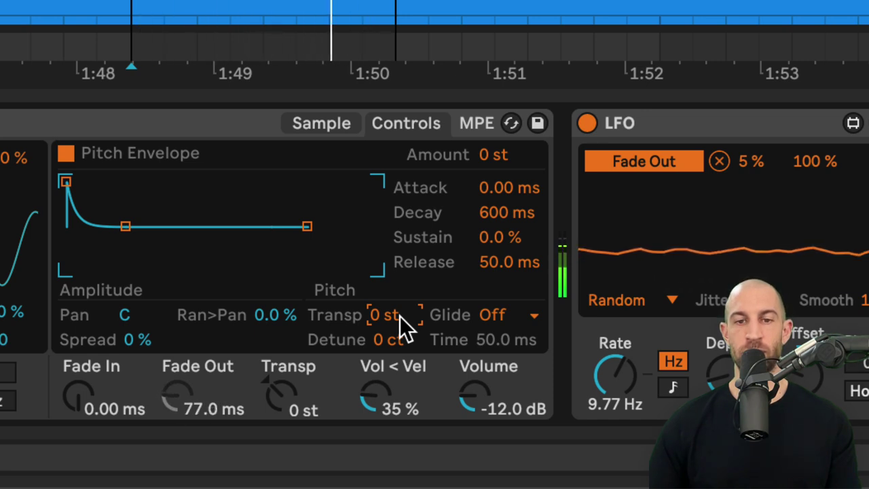
key(Up)
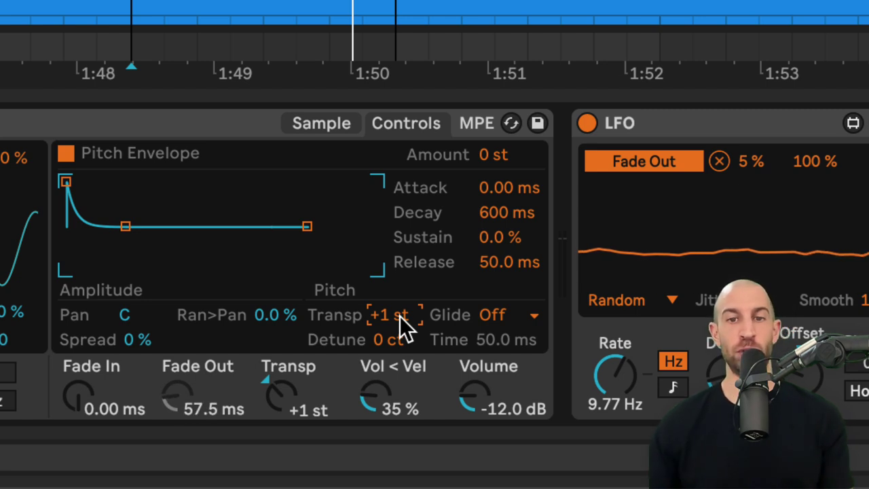
key(Down)
key(Down)
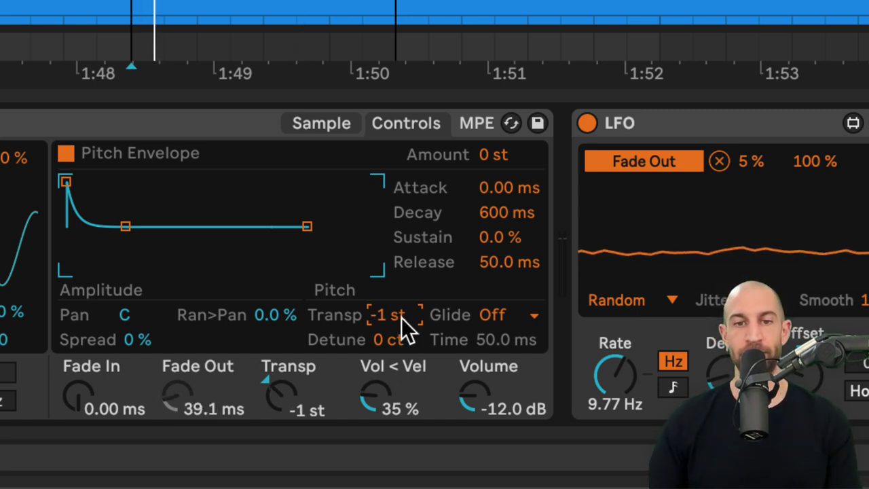
key(Down)
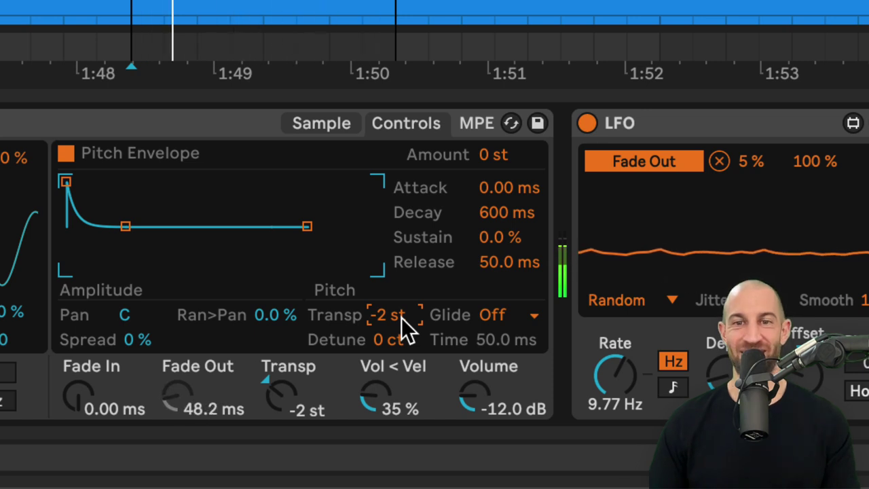
key(Up)
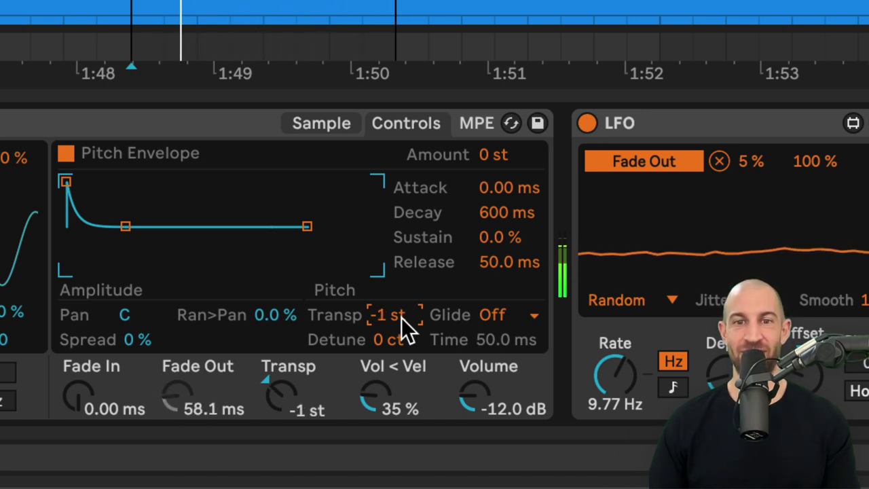
key(Down)
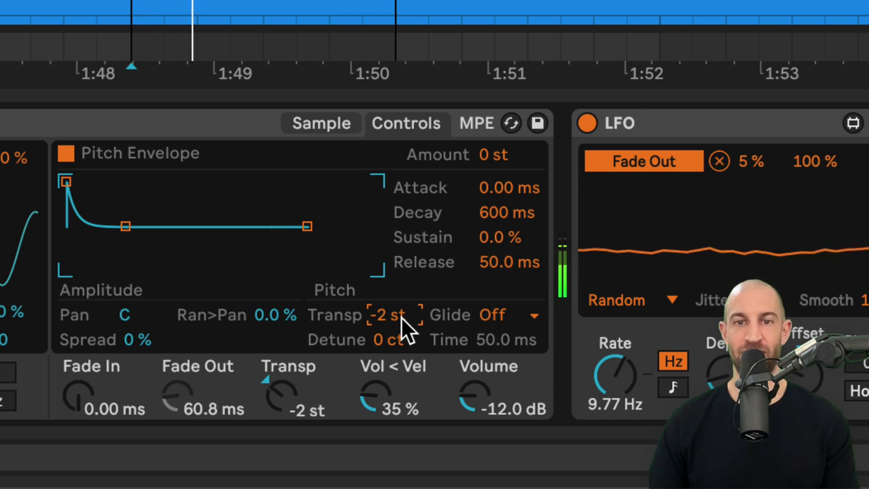
key(Down)
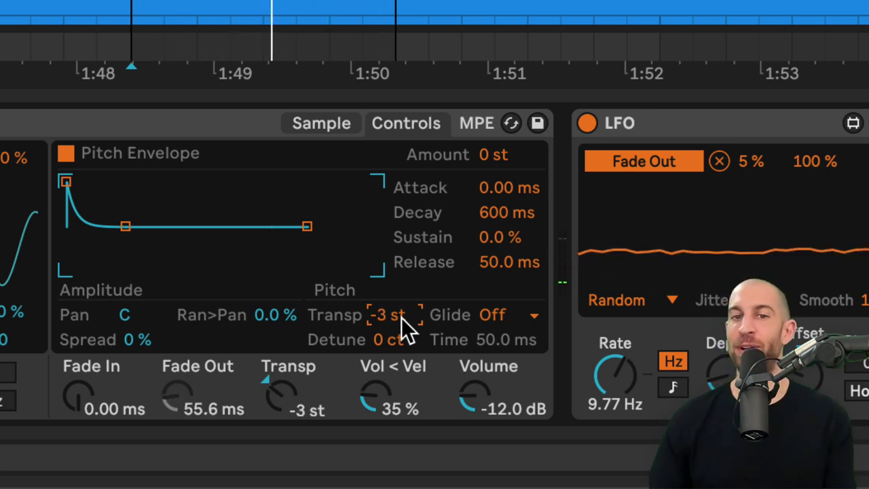
key(Up)
key(Up)
key(Up)
key(Up)
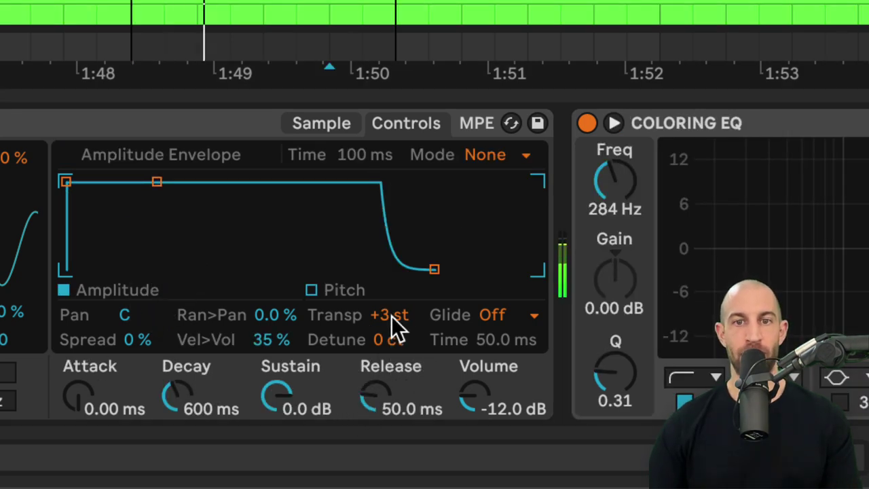
Step: Lower the green clip's sample transposition to 0 st during playback, and continue down three more semitones
click(391, 316)
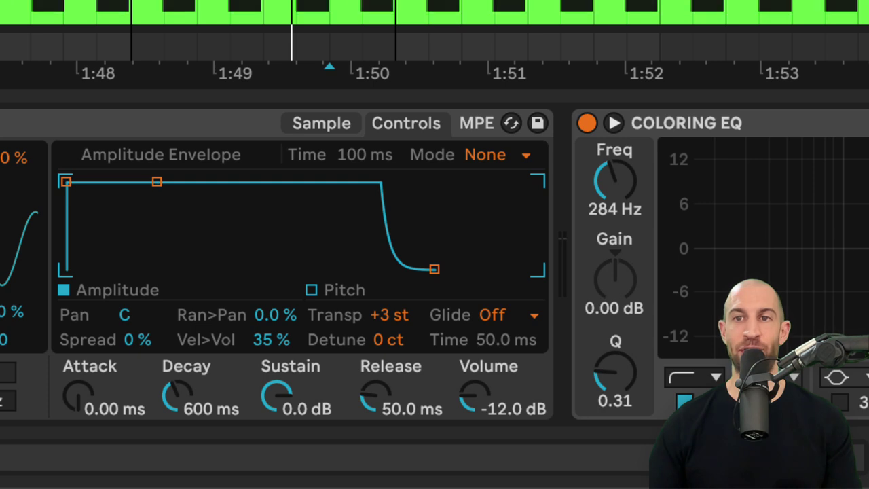
click(388, 317)
drag(388, 316, 388, 320)
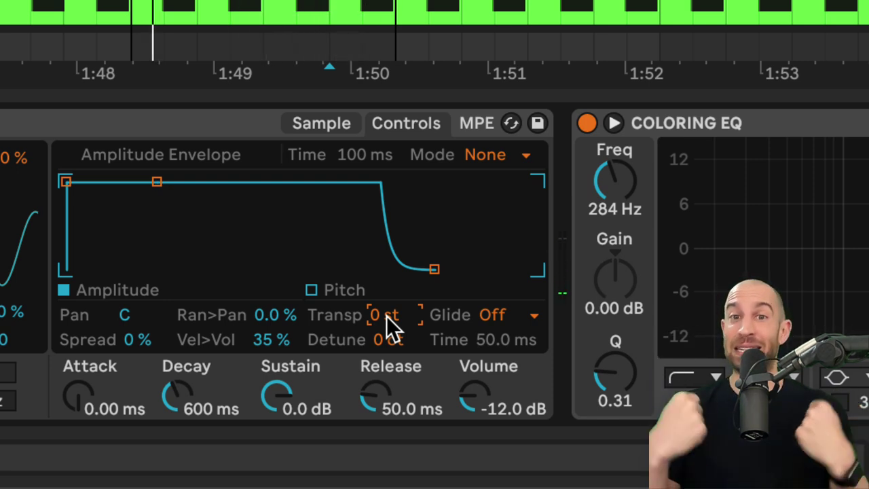
key(Down)
key(Down)
key(Down)
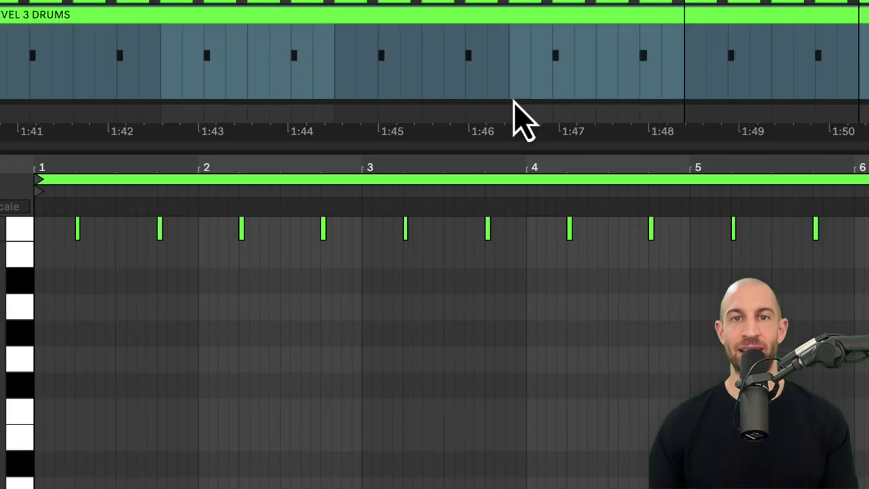
Step: Lengthen all C3 notes in the LVL 3 - Clap clip to just past 5.3, and shorten them to end midway between 5.2.3 and 5.3
drag(301, 174, 301, 218)
double_click(359, 229)
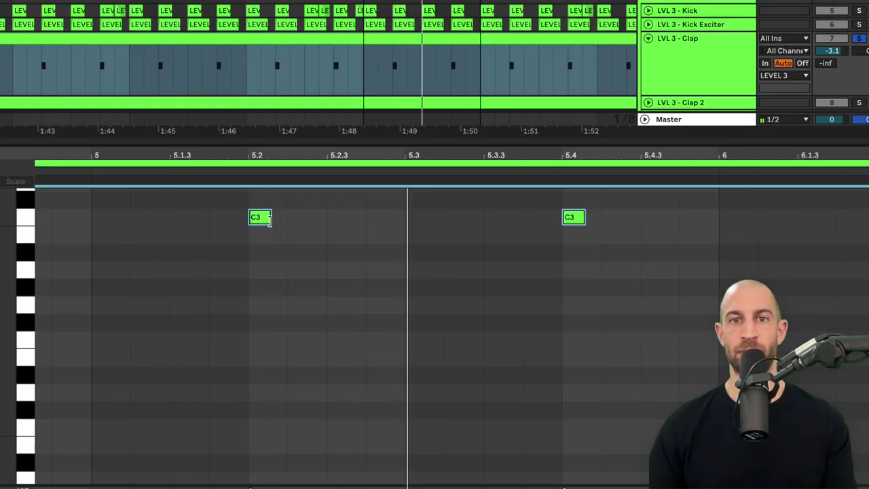
drag(268, 220, 412, 222)
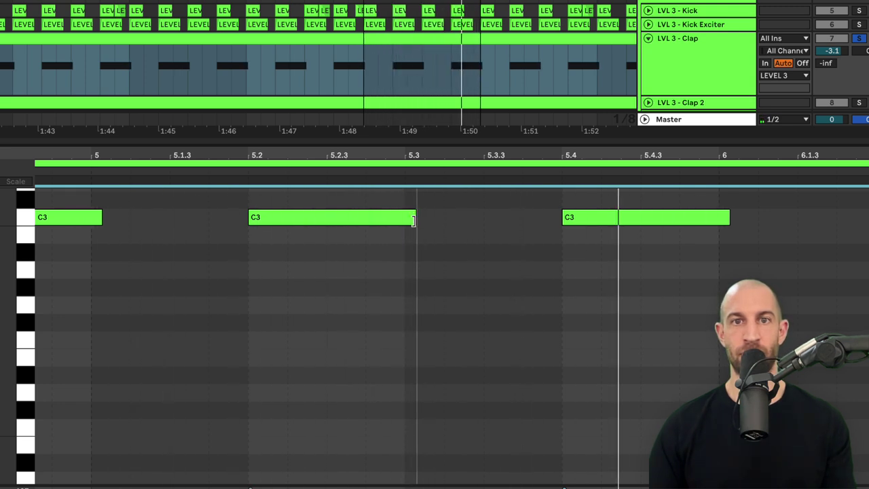
drag(414, 219, 368, 221)
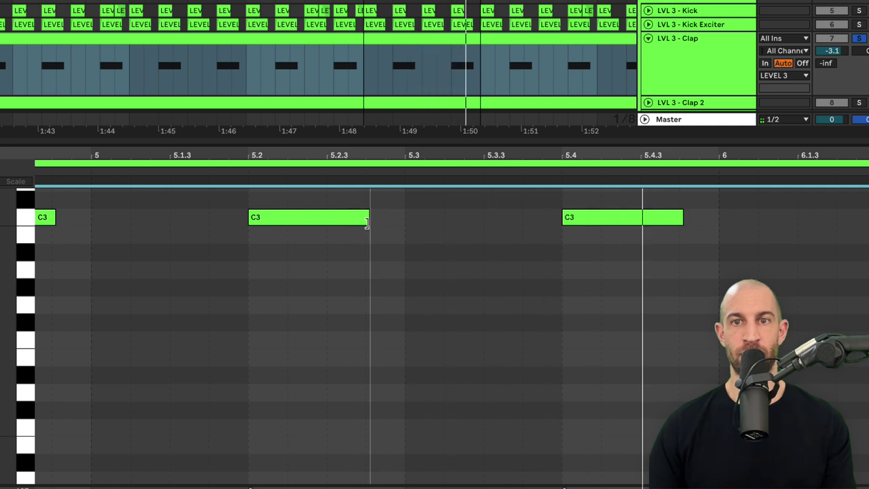
Step: Unsolo LVL 3 - Clap, compare short and long C3 notes within the full drums, and undo the last lengthening
click(859, 39)
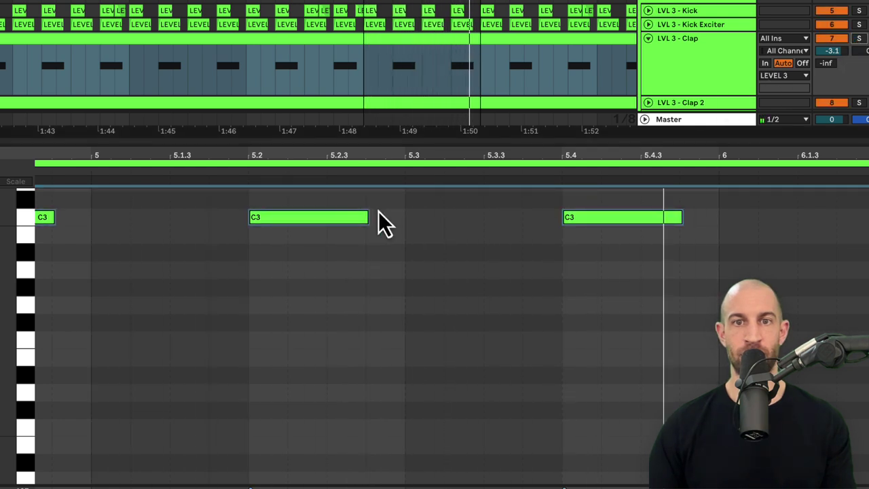
drag(367, 219, 278, 219)
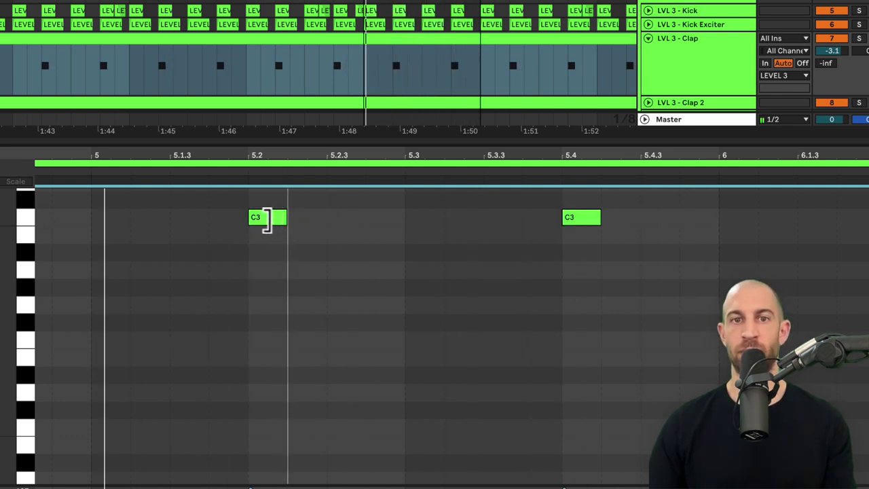
drag(384, 220, 394, 218)
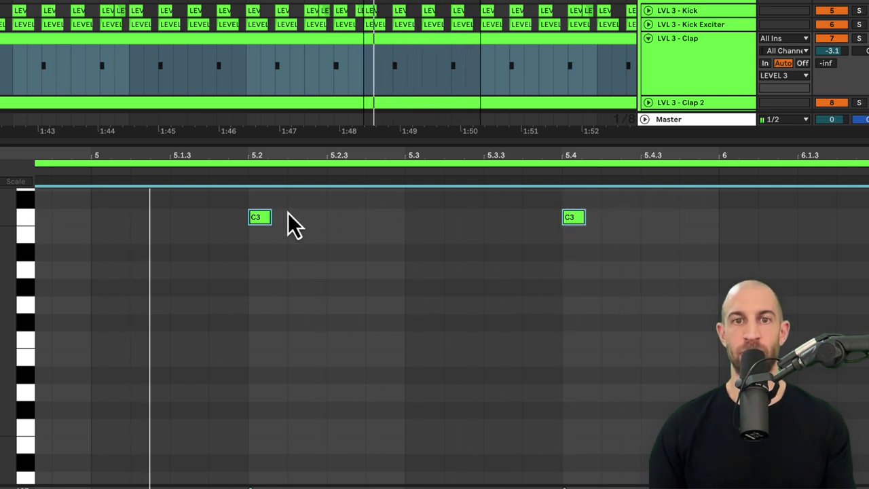
drag(269, 218, 371, 217)
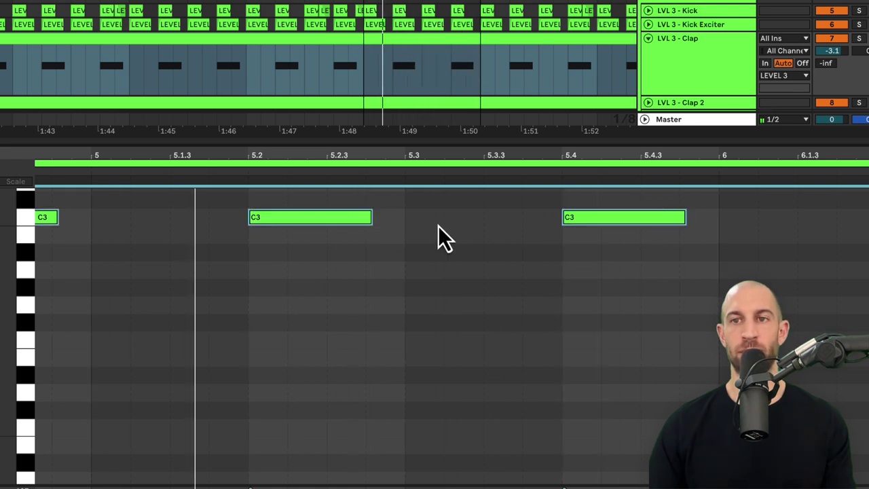
key(ctrl+z)
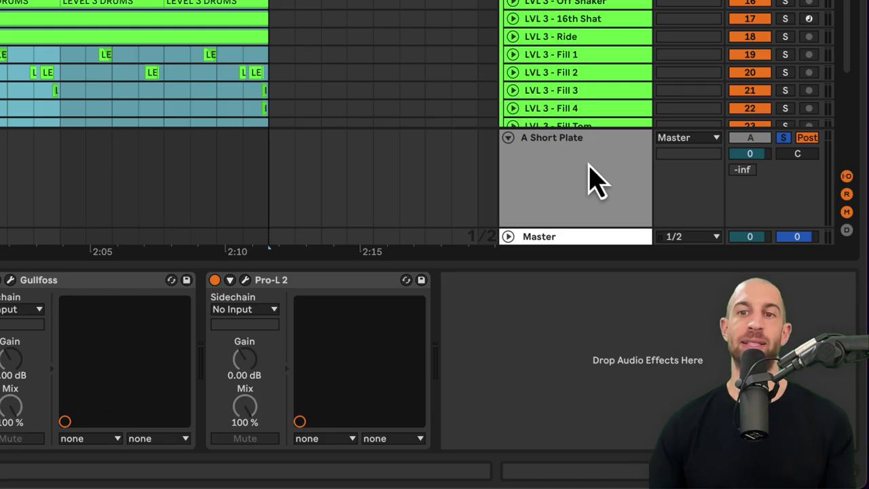
Step: Expand the LVL 3 - Clap 3 track, and open the ERS_250 plug-in window on the A Short Plate return
click(696, 288)
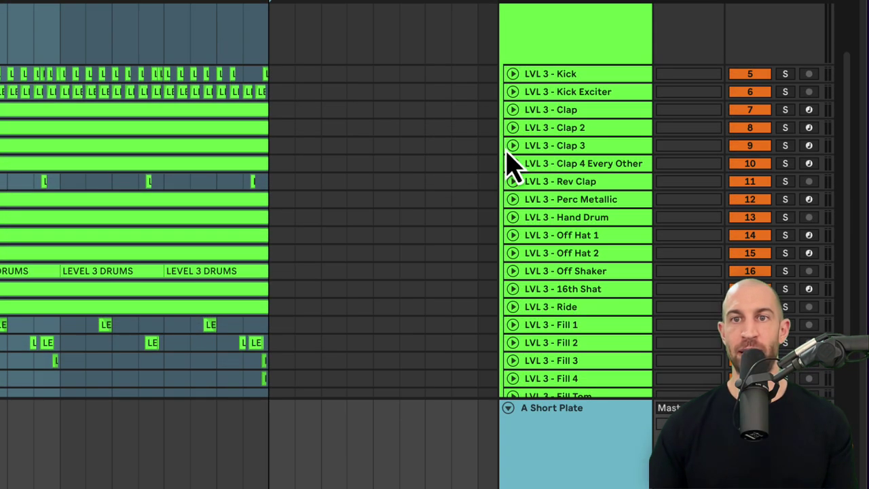
click(513, 146)
scroll(561, 170, down, 1)
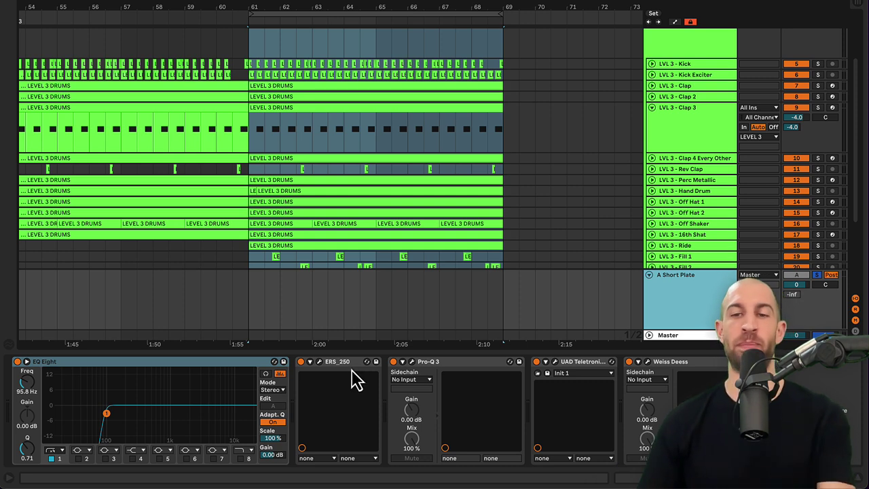
click(319, 361)
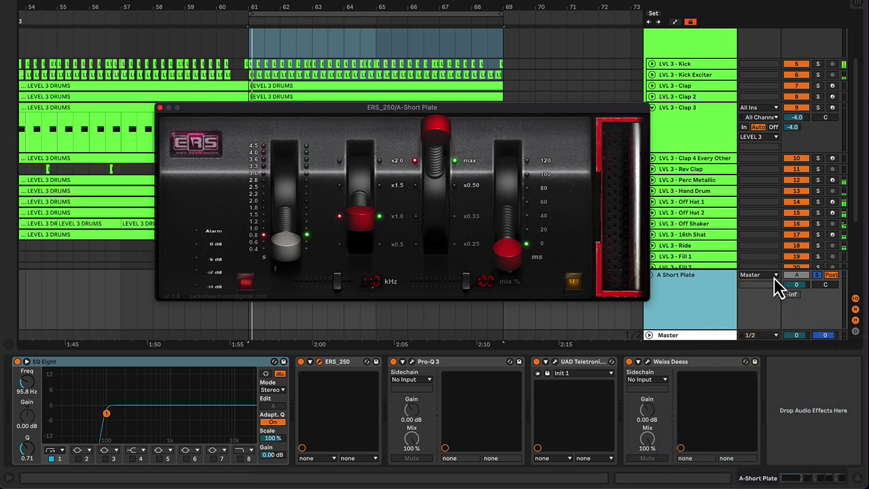
Step: Play the drums with A Short Plate soloed, unsolo it, and compare the full mix with the return off and on
key(space)
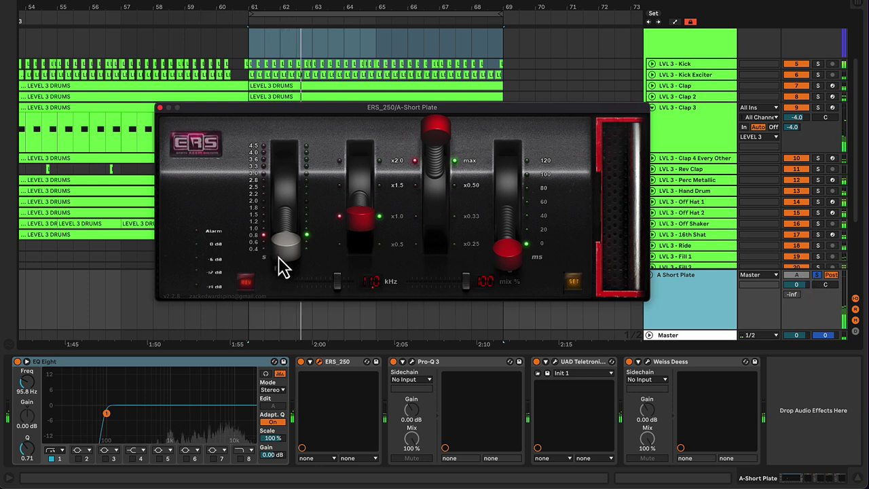
click(818, 275)
click(796, 275)
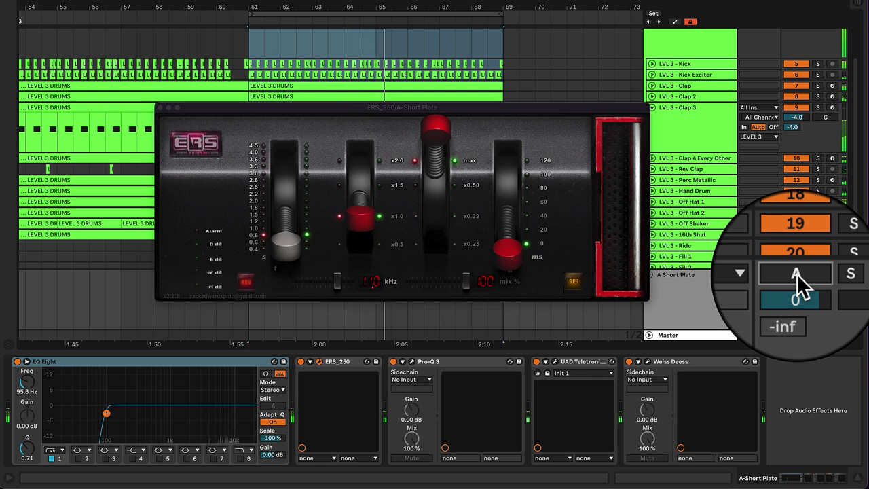
click(797, 274)
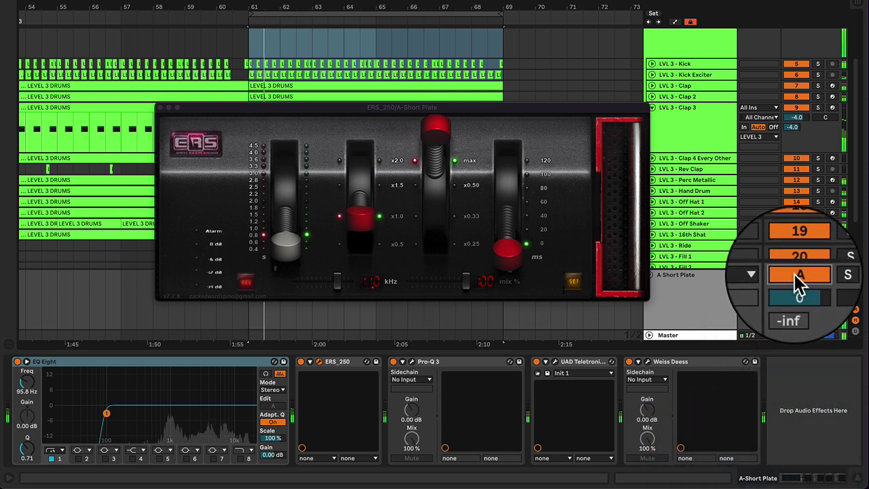
click(796, 275)
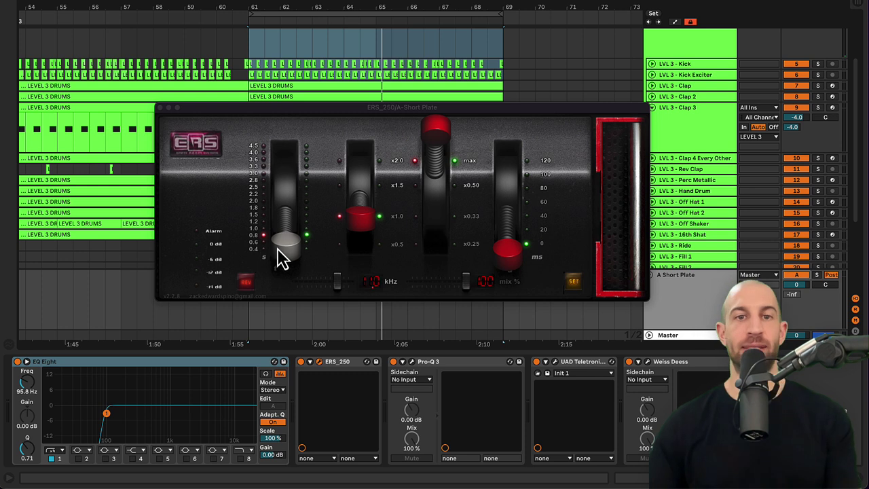
Step: Audition ERS_250 at a 1.8 s decay with A Short Plate at 6.0 dB, restore both settings, and toggle the return to compare
drag(282, 248, 295, 225)
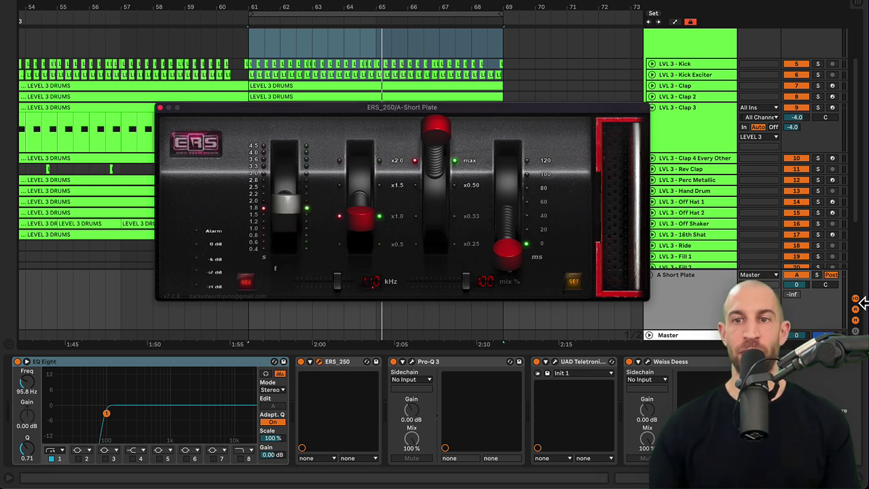
key(space)
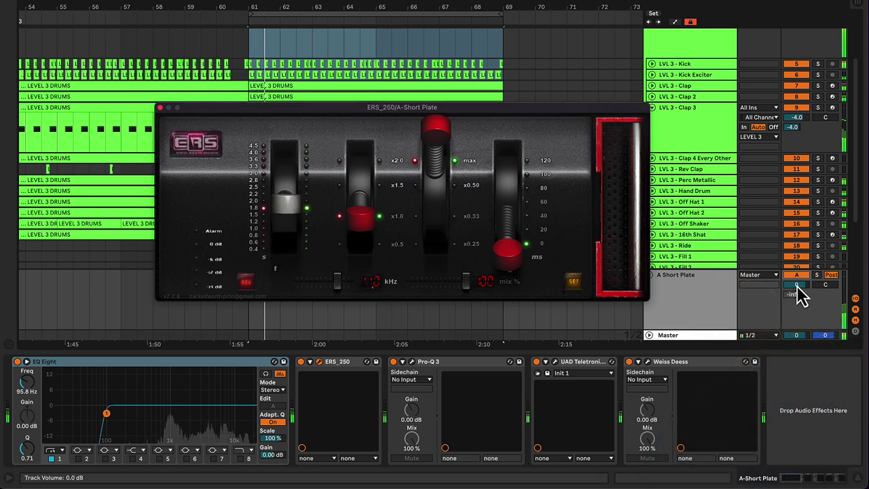
click(802, 296)
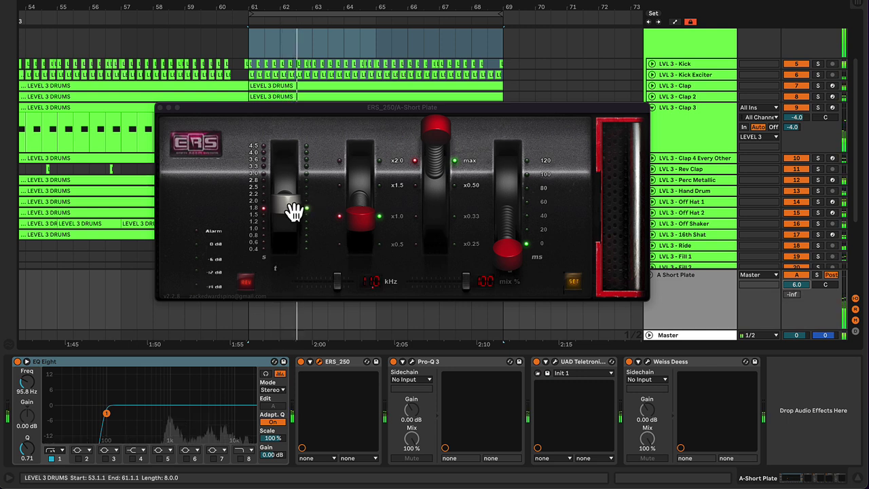
click(797, 274)
key(Delete)
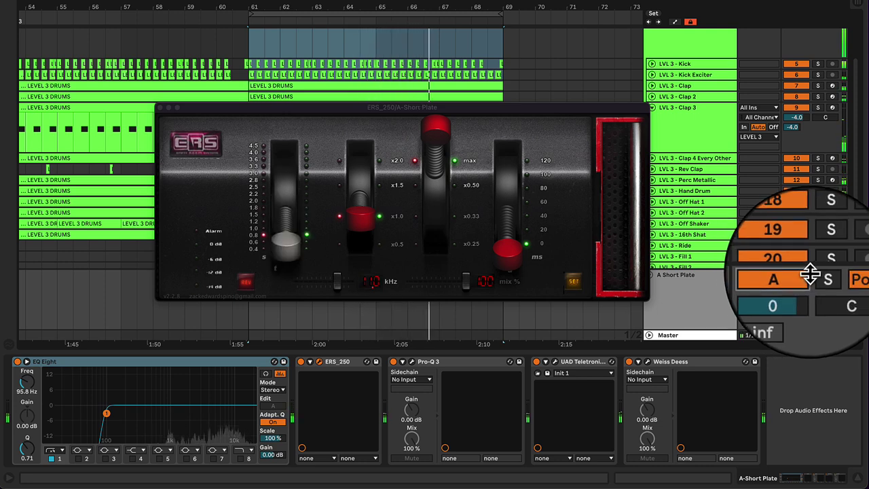
click(797, 275)
click(798, 275)
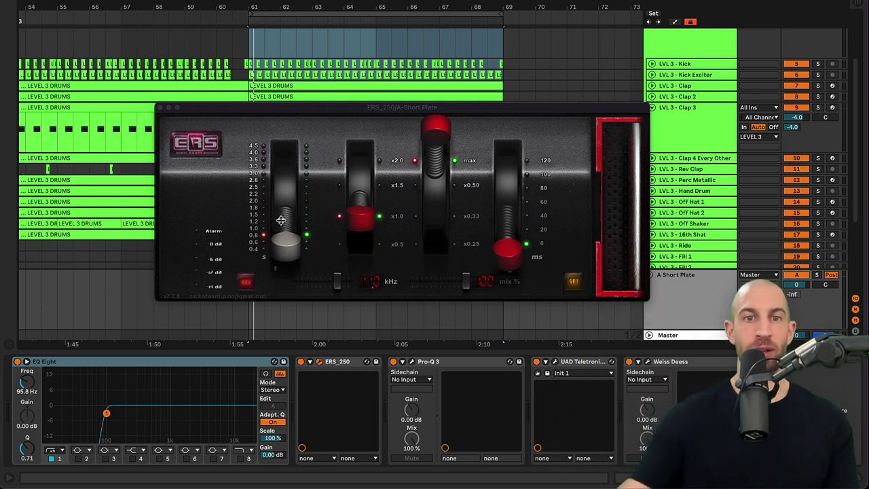
Step: Try the ERS_250 decay at 0.4 s, set it back to 0.8 s, and pull the delay slider down to 0 ms
drag(288, 250, 281, 311)
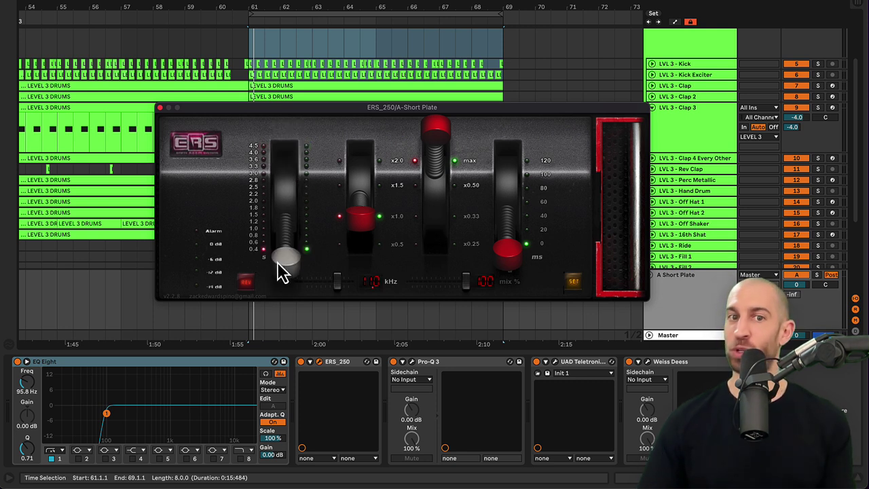
mouse_move(286, 261)
mouse_down()
mouse_move(285, 233)
mouse_move(288, 256)
mouse_up()
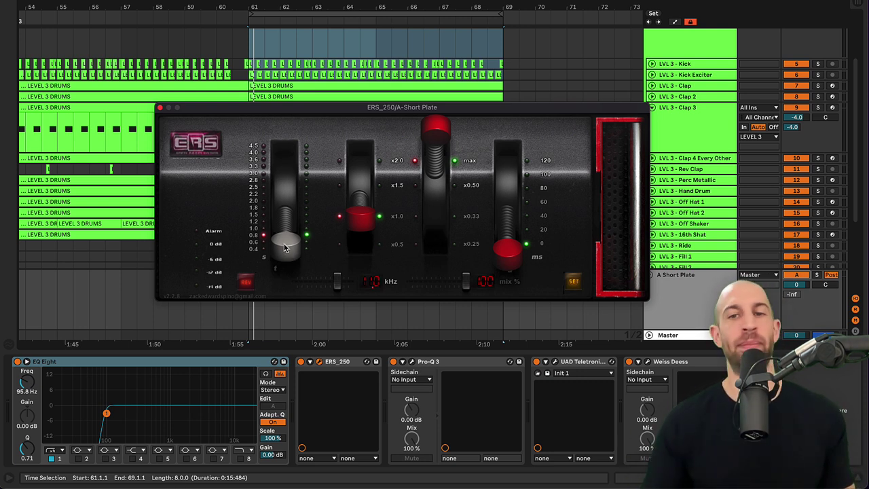
drag(503, 256, 514, 304)
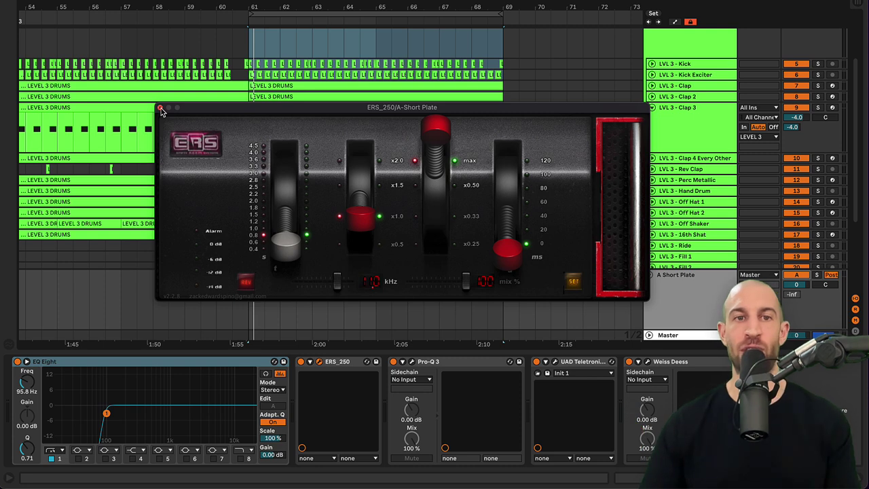
Step: Close the ERS_250 window and audition the Pro-Q 3 notches at 4176.5 Hz and 1617.9 Hz on A Short Plate by soloing each band
click(161, 108)
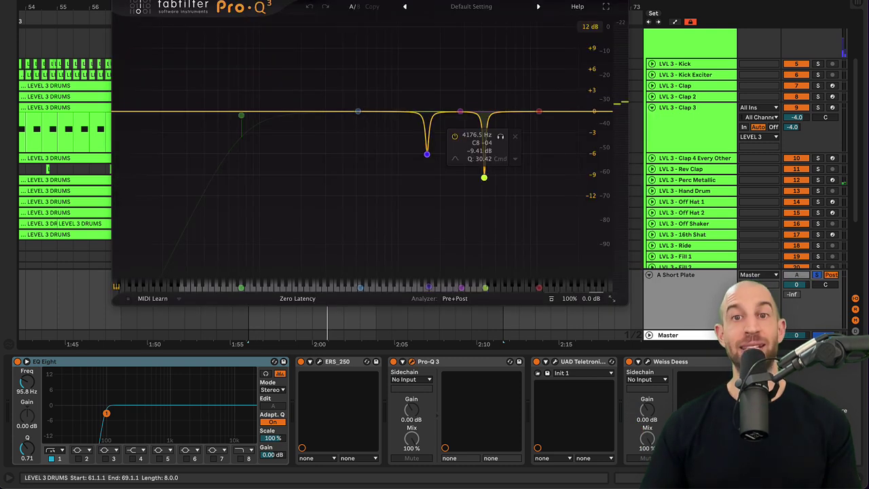
click(500, 138)
key(space)
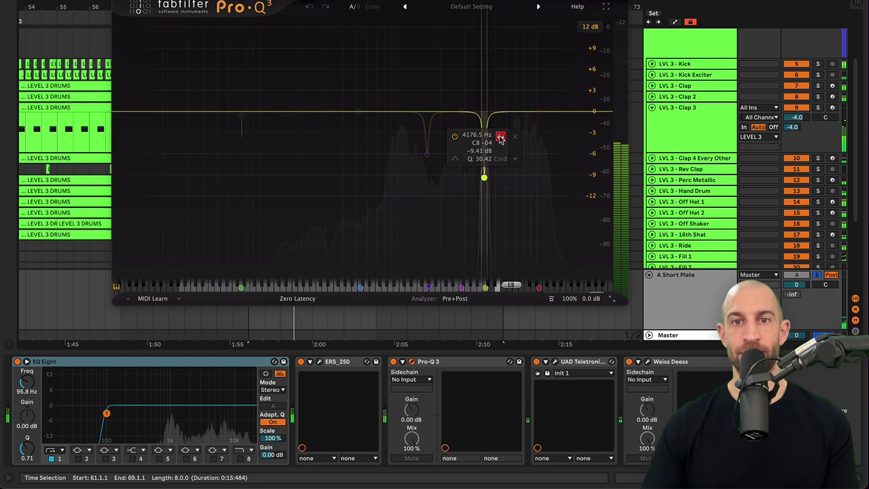
click(443, 175)
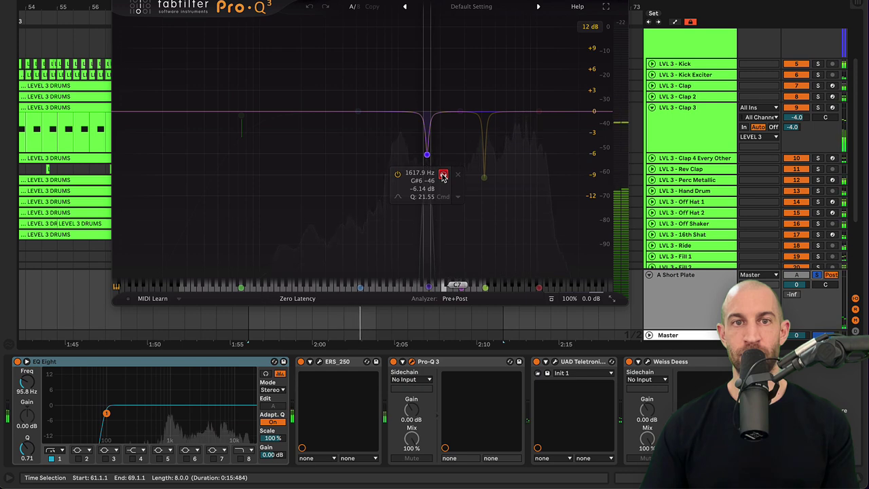
click(443, 175)
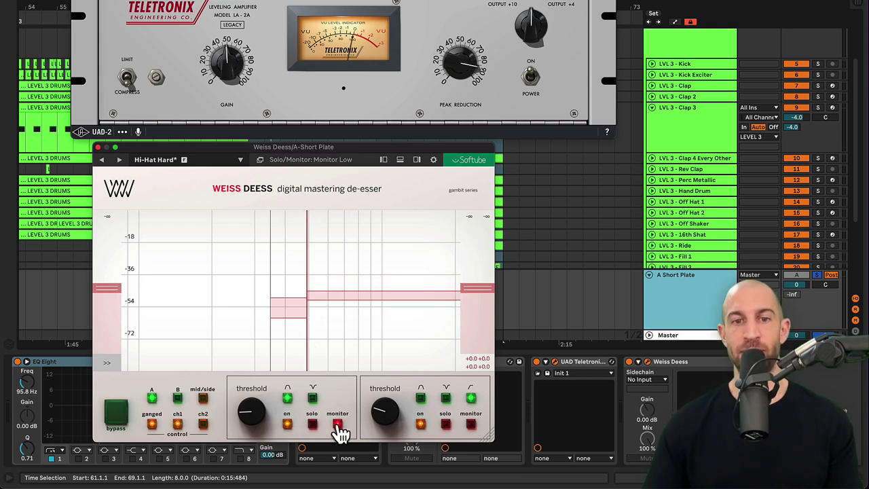
Step: Monitor the high band of the Weiss Deess, turn monitoring off, then unsolo A Short Plate and stop playback
click(470, 424)
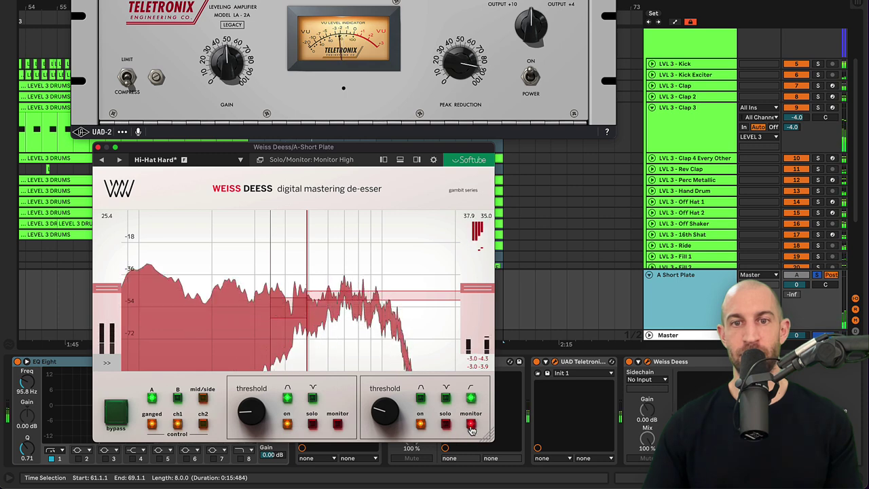
click(471, 424)
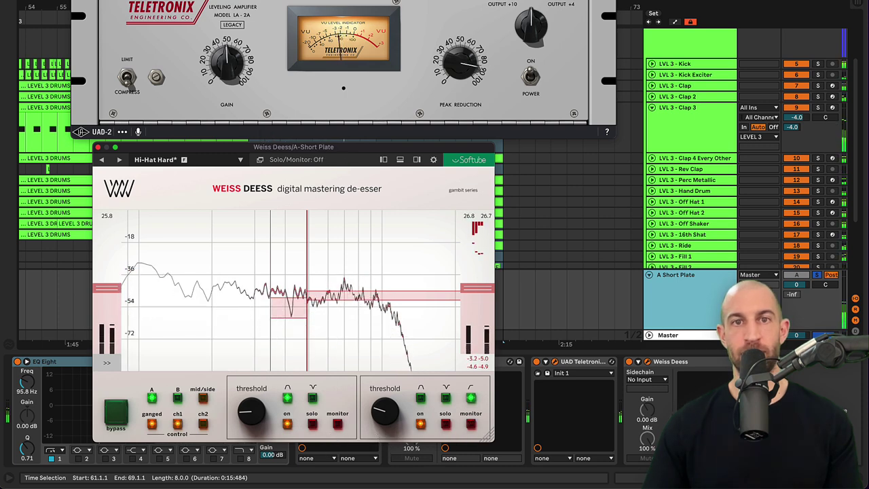
click(818, 275)
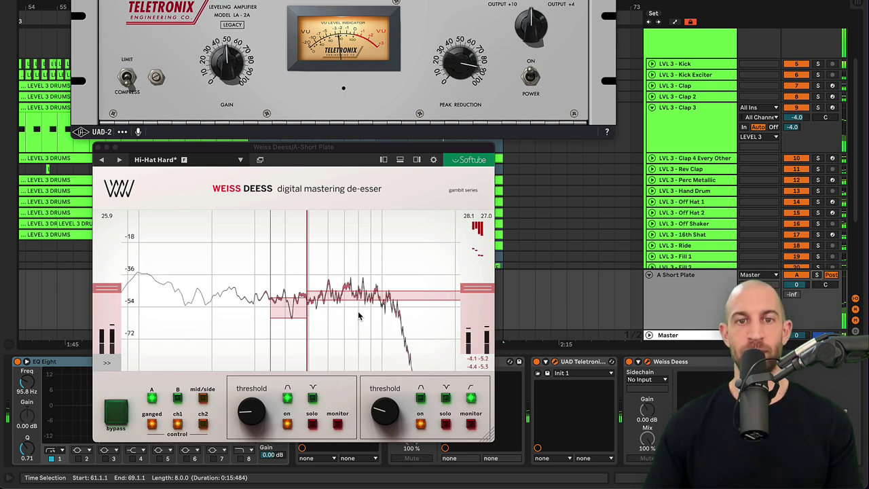
key(space)
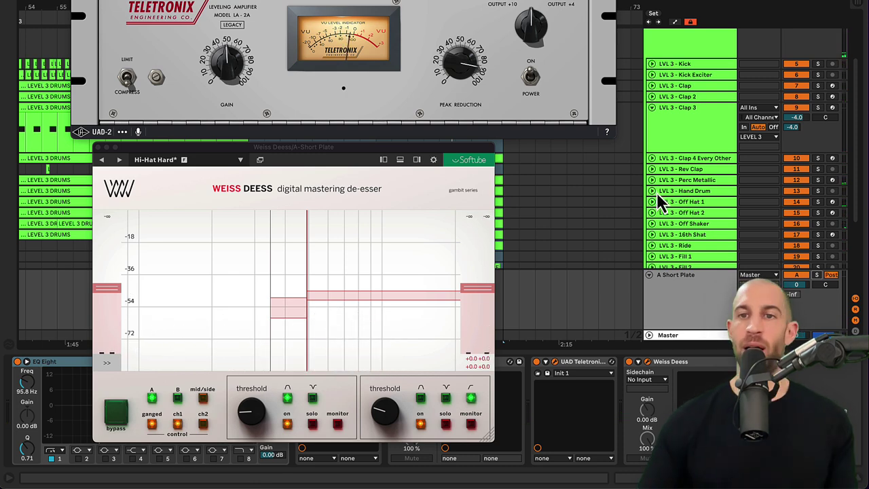
Step: Expand all the tracks, select LVL 3 - Rev Clap, and review the volume levels from LVL 3 - Kick to LVL 3 - Crash
alt+click(653, 158)
click(698, 216)
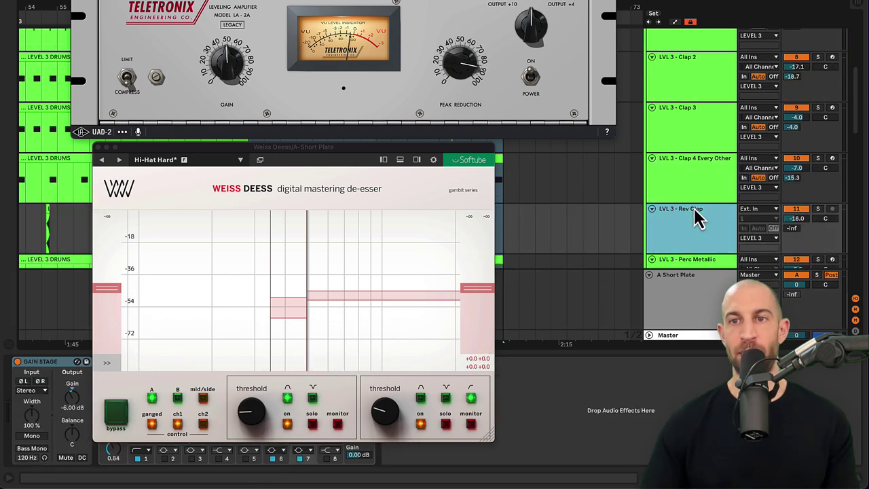
scroll(798, 178, up, 5)
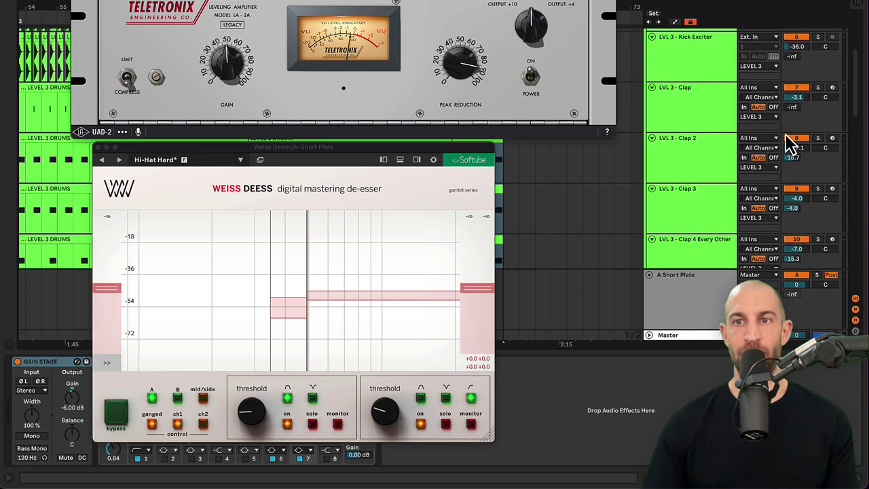
scroll(787, 136, up, 3)
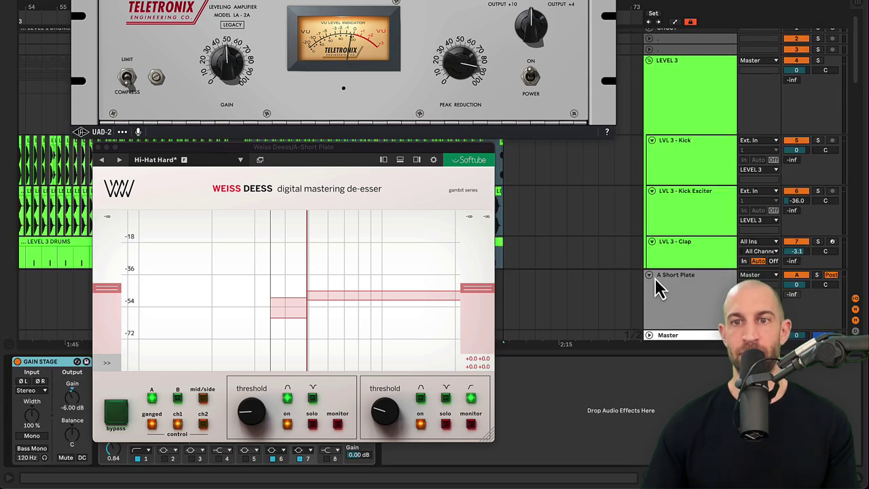
scroll(736, 232, up, 1)
scroll(703, 180, down, 10)
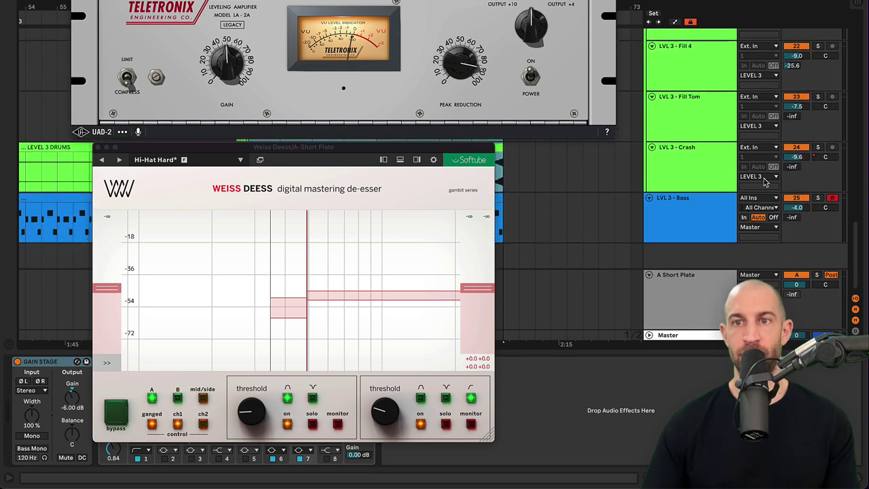
scroll(766, 180, up, 10)
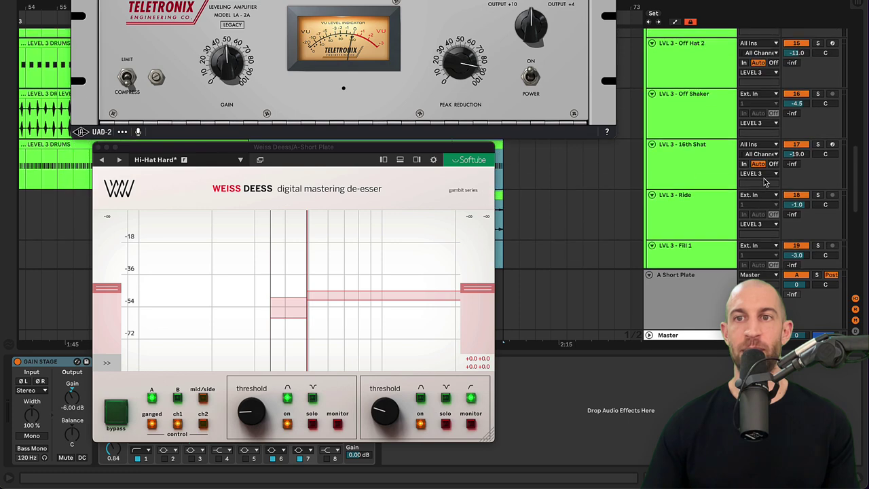
scroll(765, 182, up, 6)
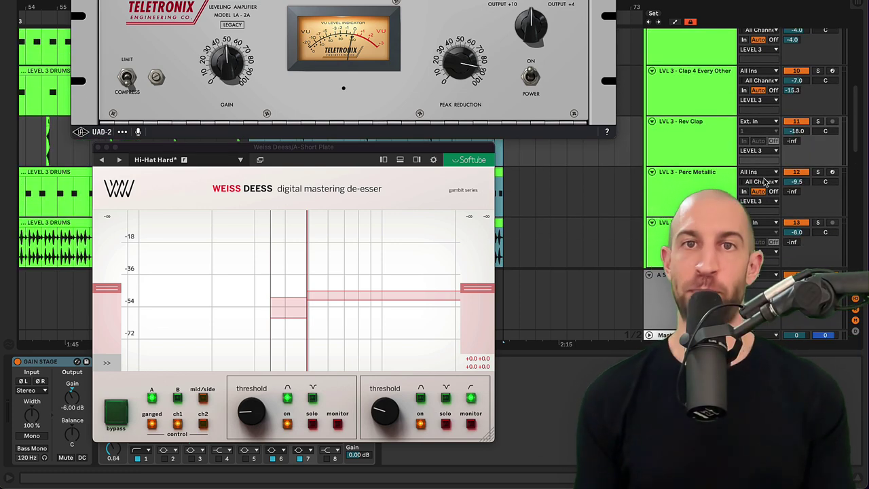